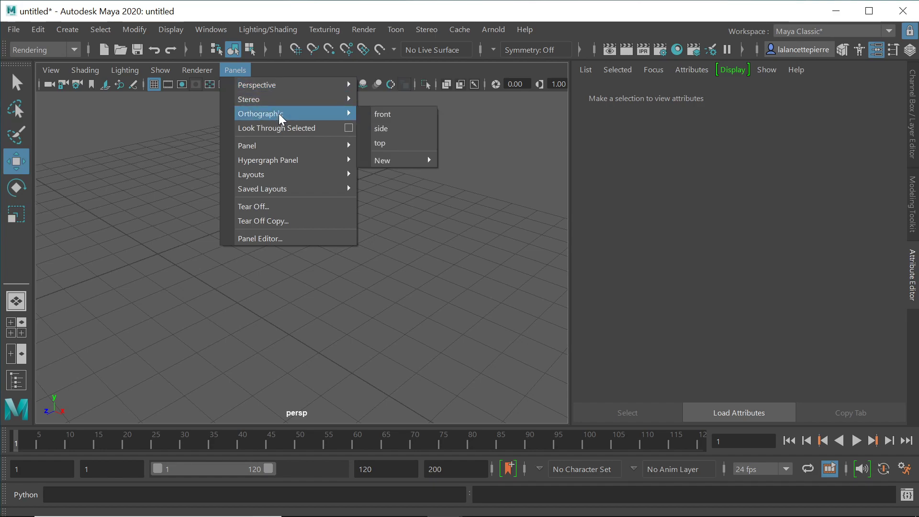
Step: Switch the viewport from perspective to the front orthographic camera
{"action": "left_click", "coordinate": [397, 113]}
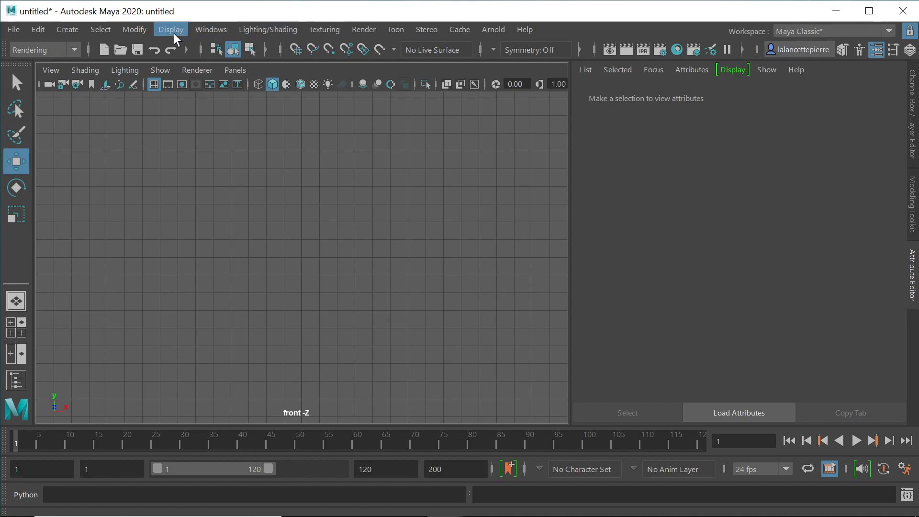
{"action": "left_click", "coordinate": [209, 30]}
{"action": "mouse_move", "coordinate": [250, 123]}
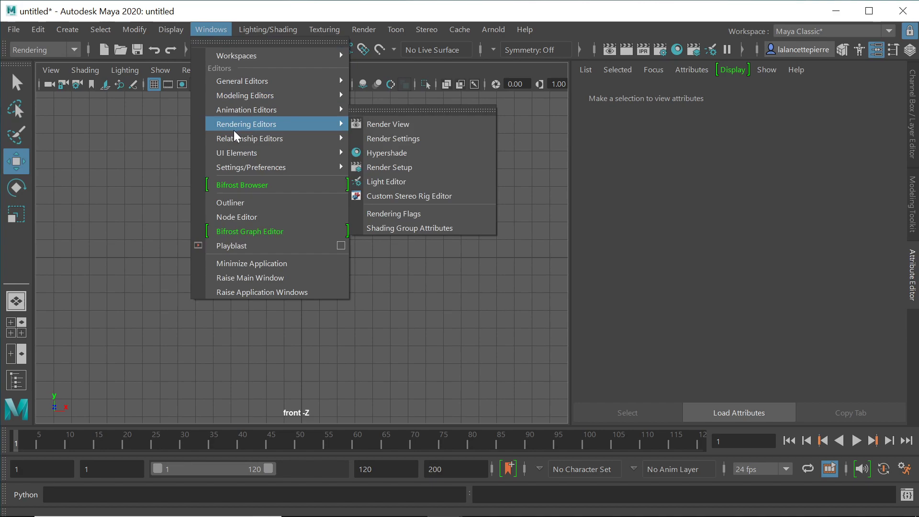
Step: Open the Node Editor, create a polygon cylinder, and shift the editor window slightly left
{"action": "left_click", "coordinate": [239, 216]}
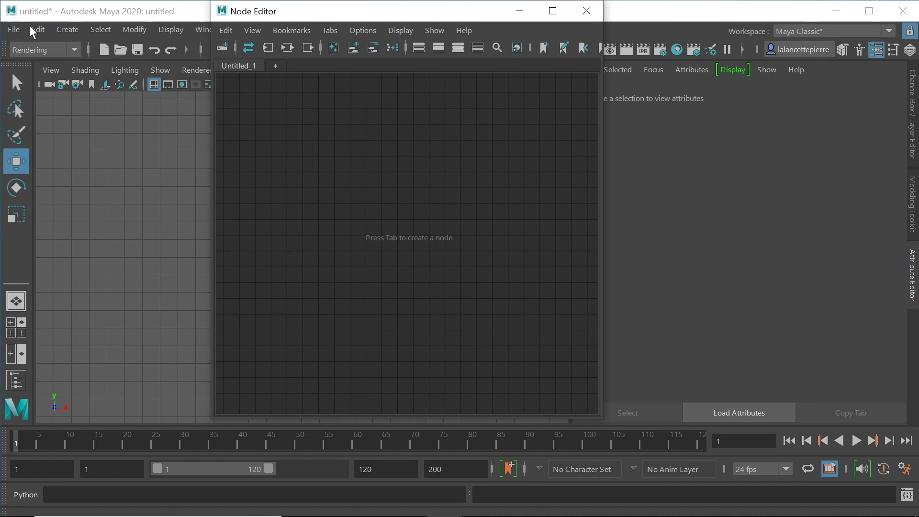
{"action": "left_click", "coordinate": [64, 30]}
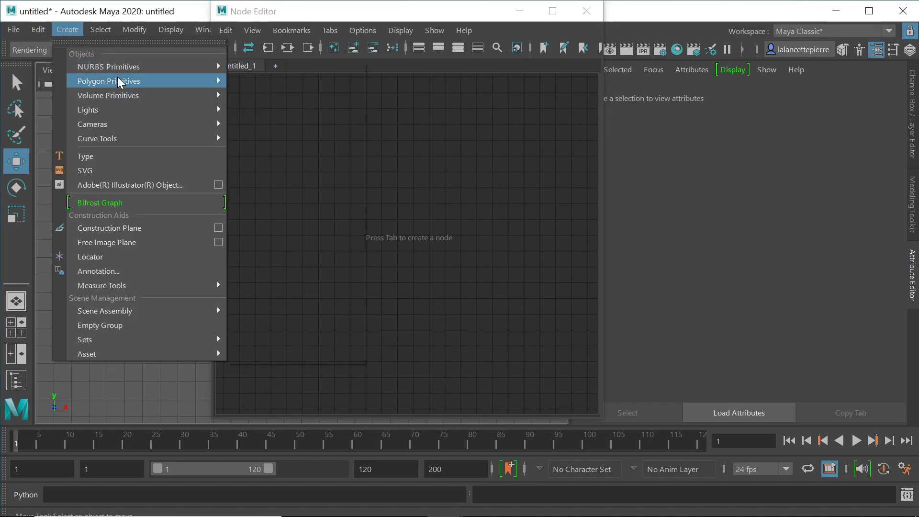
{"action": "left_click", "coordinate": [290, 110]}
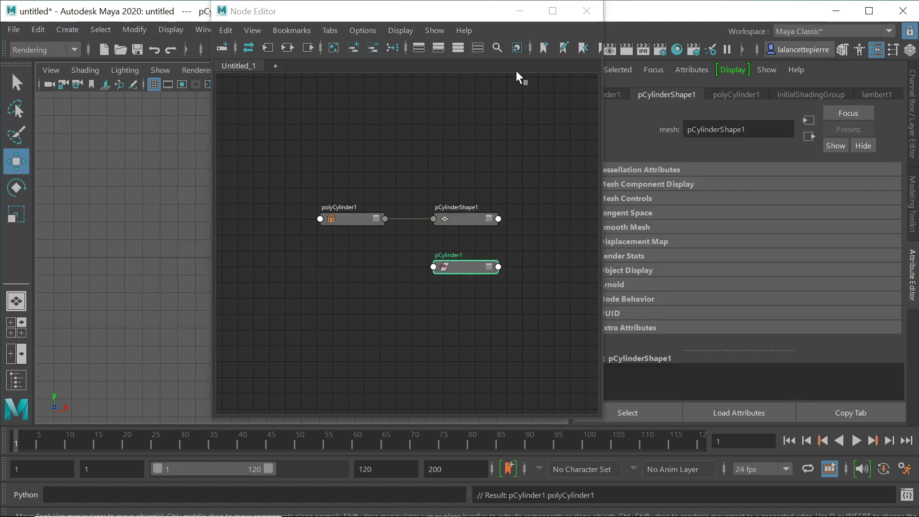
{"action": "left_click_drag", "start_coordinate": [472, 10], "coordinate": [444, 15]}
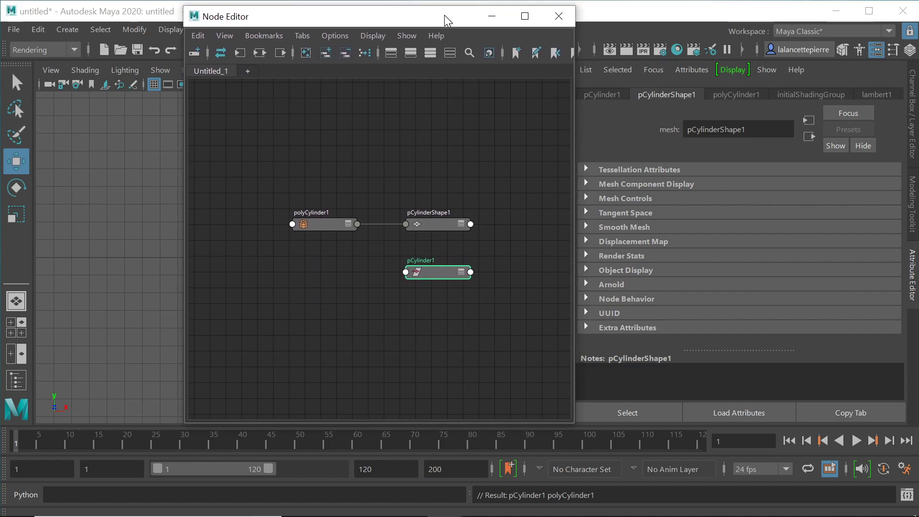
Step: Set pCylinder1's Translate X to -11 and bring up the polyCylinder1 creation settings
{"action": "left_click", "coordinate": [427, 272]}
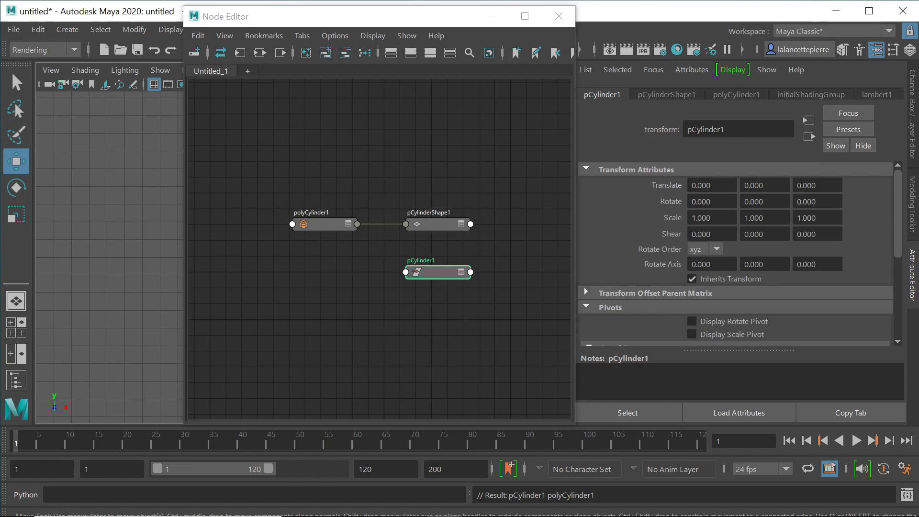
{"action": "left_click", "coordinate": [689, 186]}
{"action": "type", "text": "-11"}
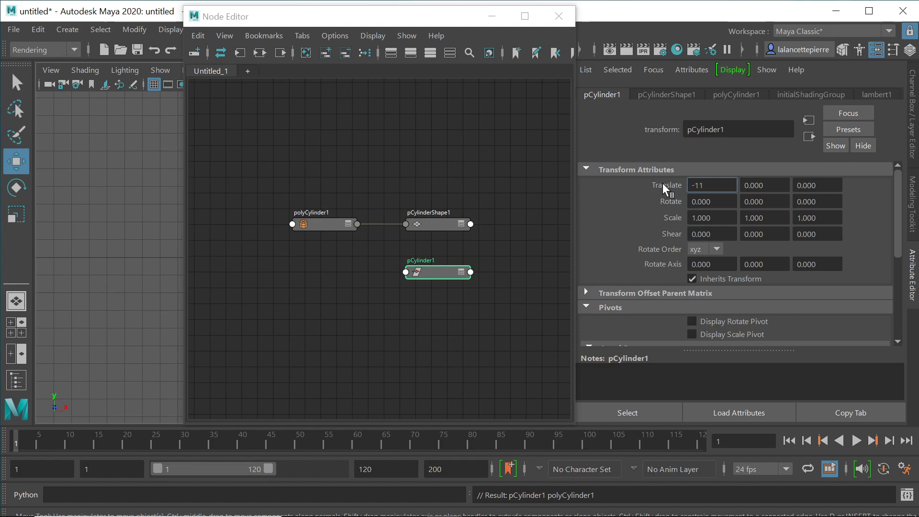
{"action": "key", "text": "Return"}
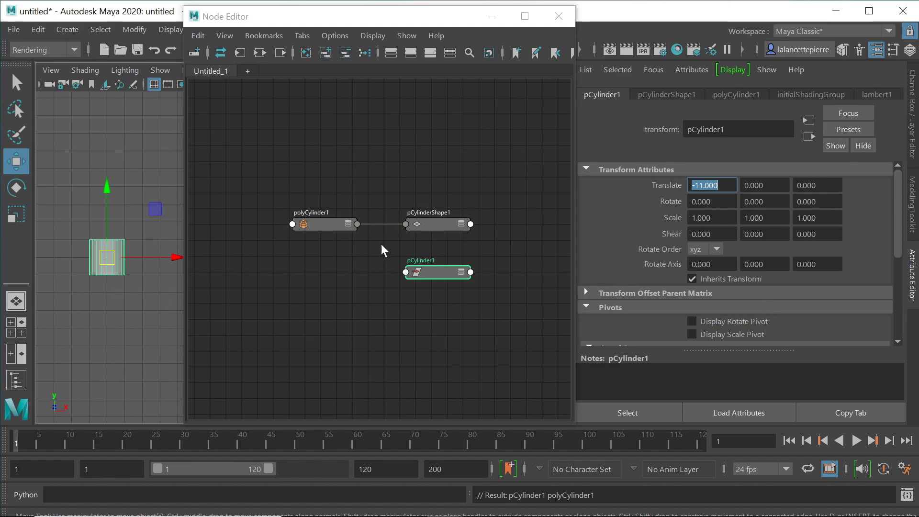
{"action": "left_click", "coordinate": [326, 222]}
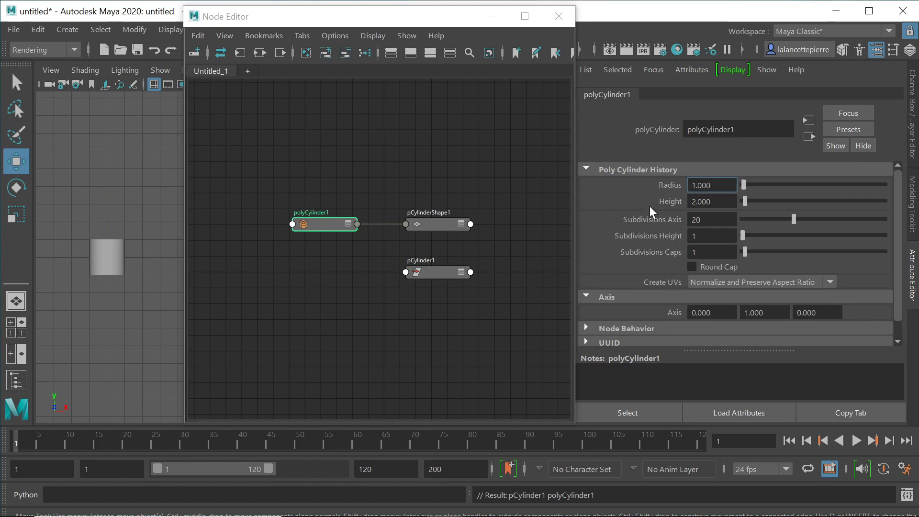
Step: Set the polyCylinder1 radius to 0.5 and height to 4, then return to pCylinder1
{"action": "left_click_drag", "start_coordinate": [719, 185], "coordinate": [658, 188]}
{"action": "type", "text": "0.5"}
{"action": "key", "text": "Return"}
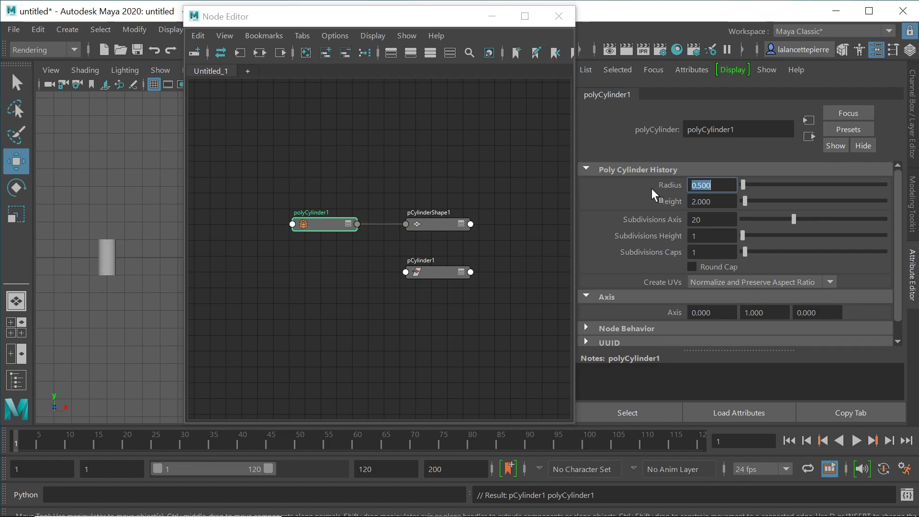
{"action": "key", "text": "Tab"}
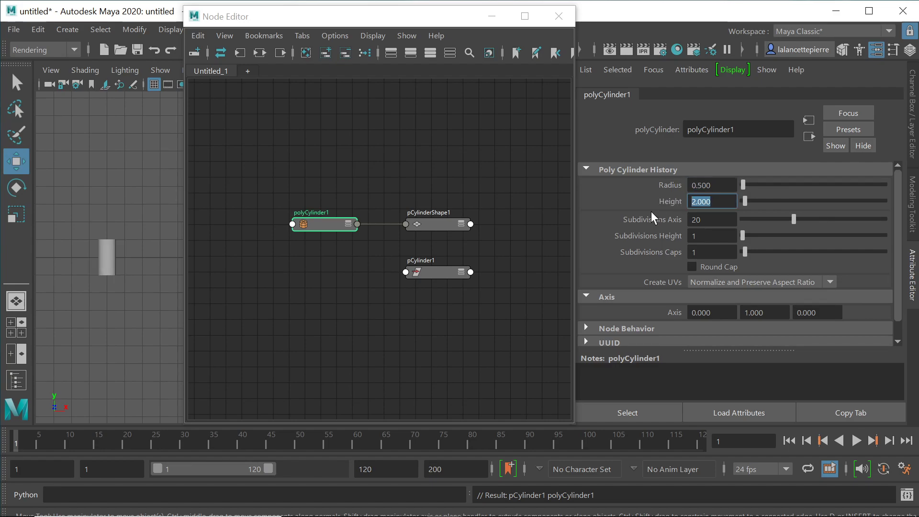
{"action": "type", "text": "4"}
{"action": "key", "text": "Return"}
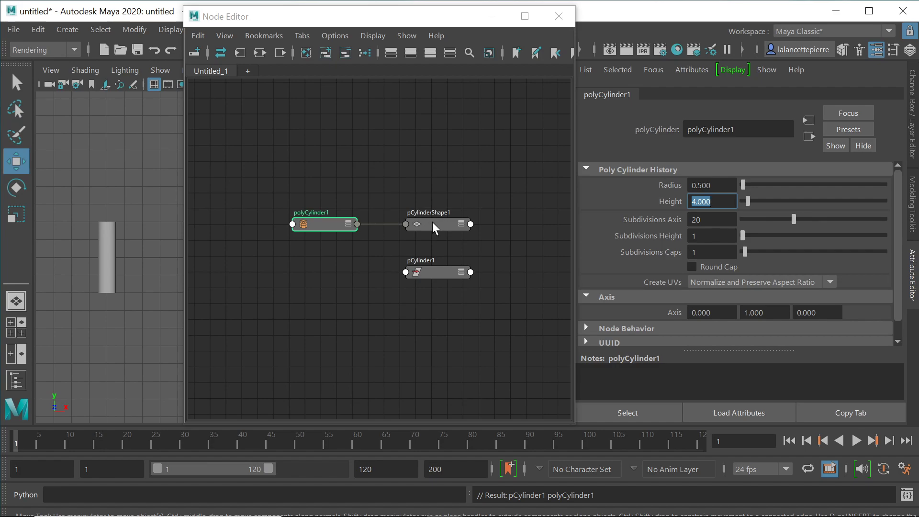
{"action": "left_click", "coordinate": [437, 270]}
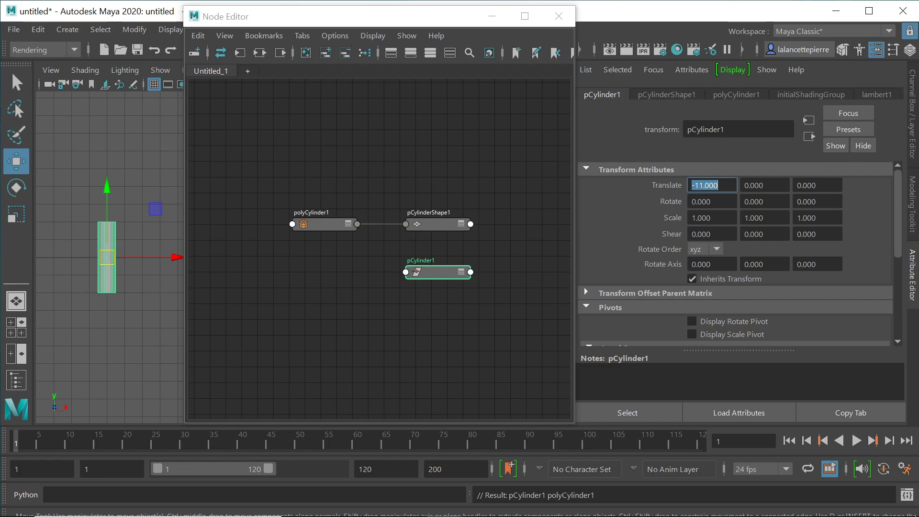
{"action": "left_click", "coordinate": [703, 264]}
{"action": "type", "text": "90"}
{"action": "key", "text": "Return"}
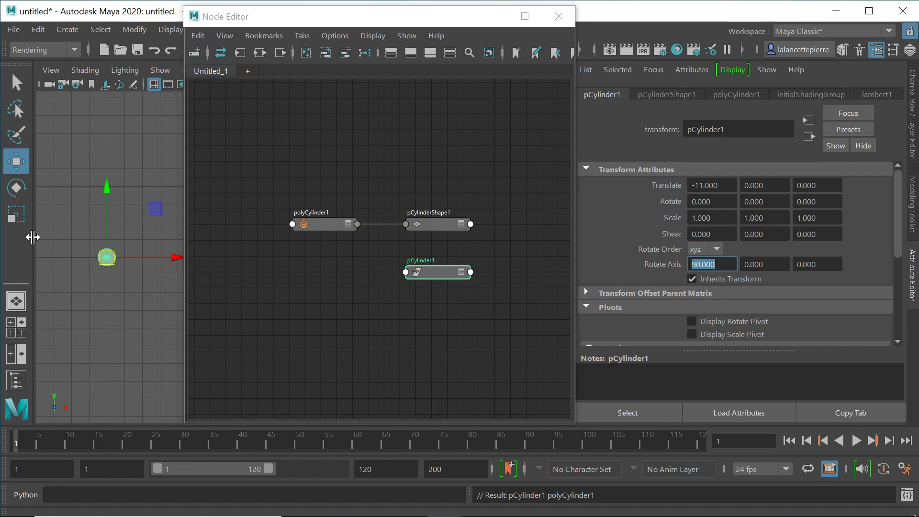
{"action": "type", "text": "0"}
{"action": "key", "text": "Return"}
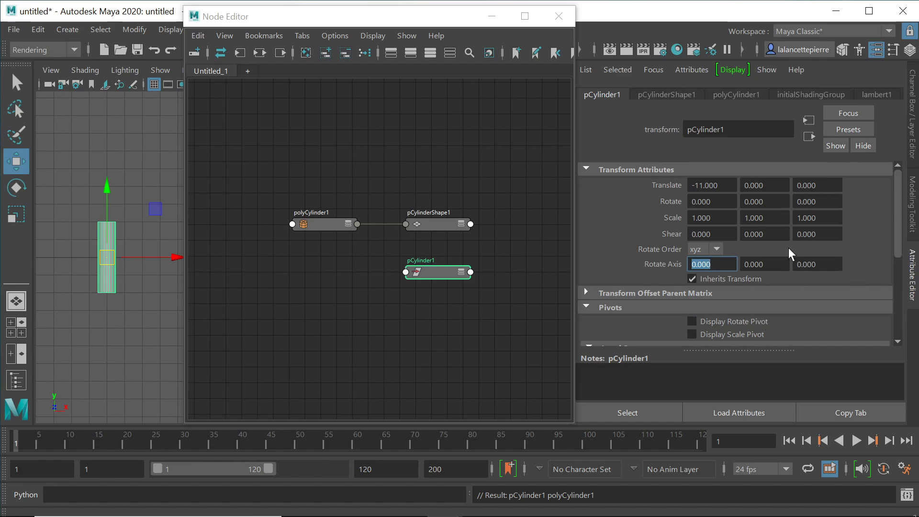
Step: Set Local Rotate Pivot Y and Local Scale Pivot Y both to -2
{"action": "scroll", "coordinate": [593, 244], "scroll_direction": "down", "scroll_amount": 3}
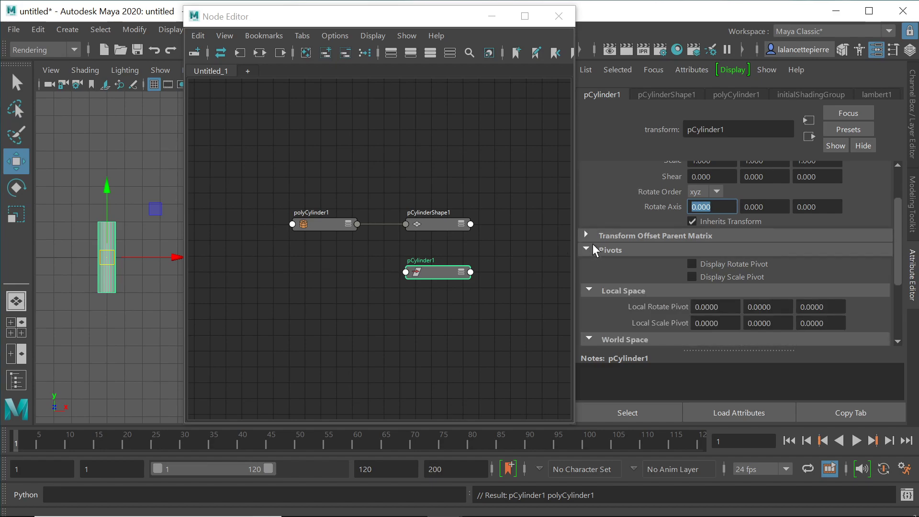
{"action": "scroll", "coordinate": [632, 262], "scroll_direction": "down", "scroll_amount": 2}
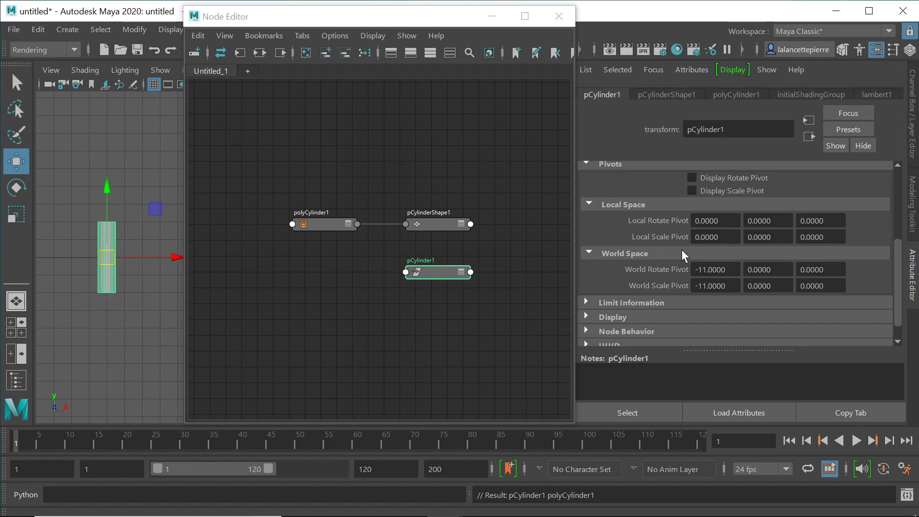
{"action": "left_click_drag", "start_coordinate": [776, 221], "coordinate": [742, 218]}
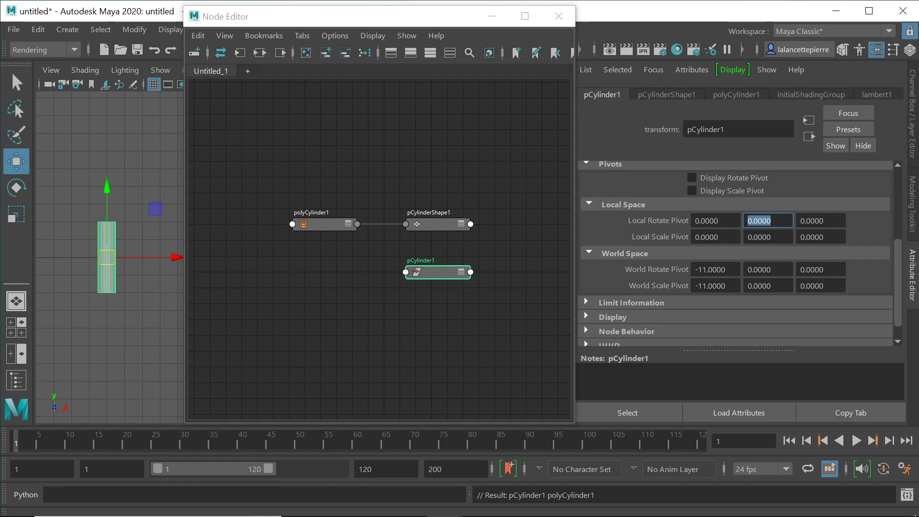
{"action": "type", "text": "-2"}
{"action": "key", "text": "Return"}
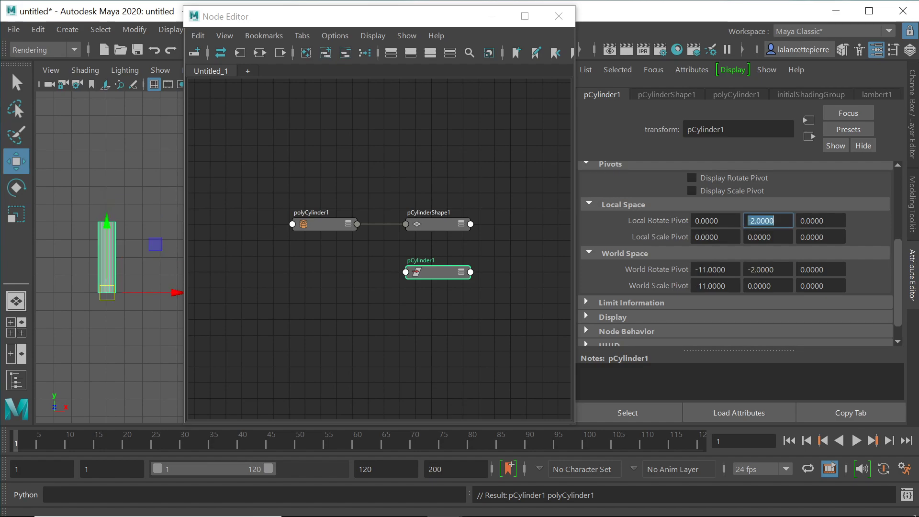
{"action": "left_click_drag", "start_coordinate": [774, 237], "coordinate": [744, 237]}
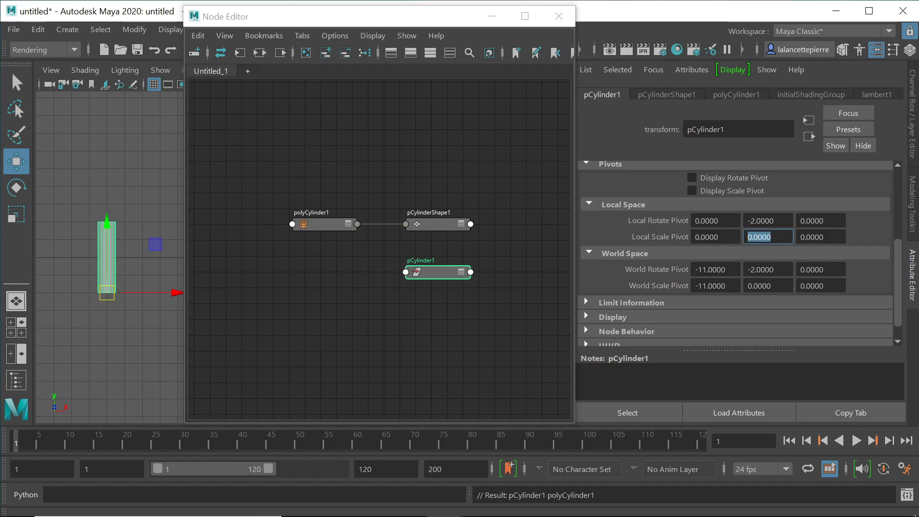
{"action": "type", "text": "-2"}
{"action": "key", "text": "Return"}
Step: Change World Rotate Pivot Y to 0, then set it back to -2
{"action": "left_click_drag", "start_coordinate": [775, 269], "coordinate": [744, 270]}
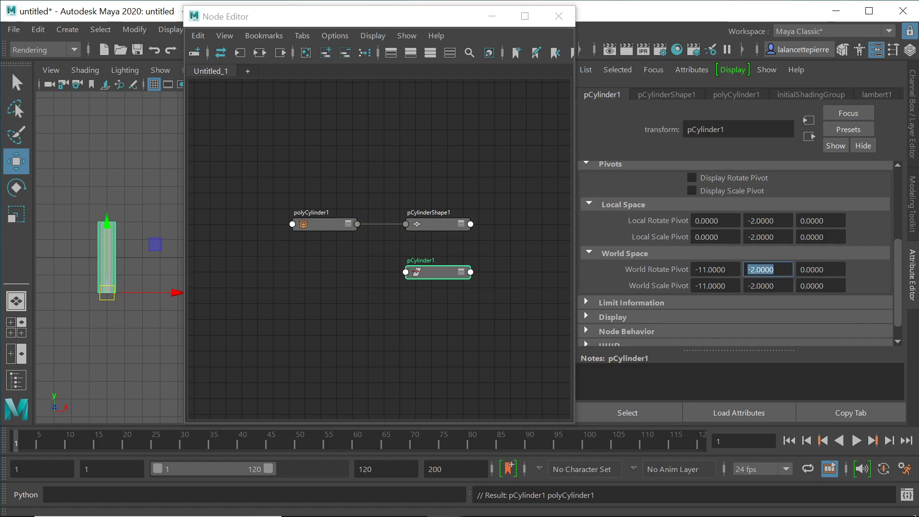
{"action": "type", "text": "0"}
{"action": "key", "text": "Return"}
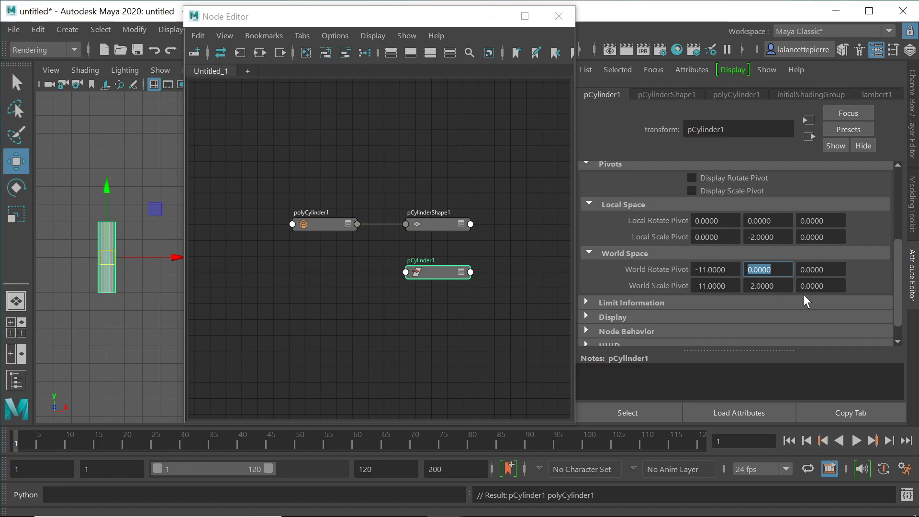
{"action": "left_click_drag", "start_coordinate": [776, 286], "coordinate": [746, 286]}
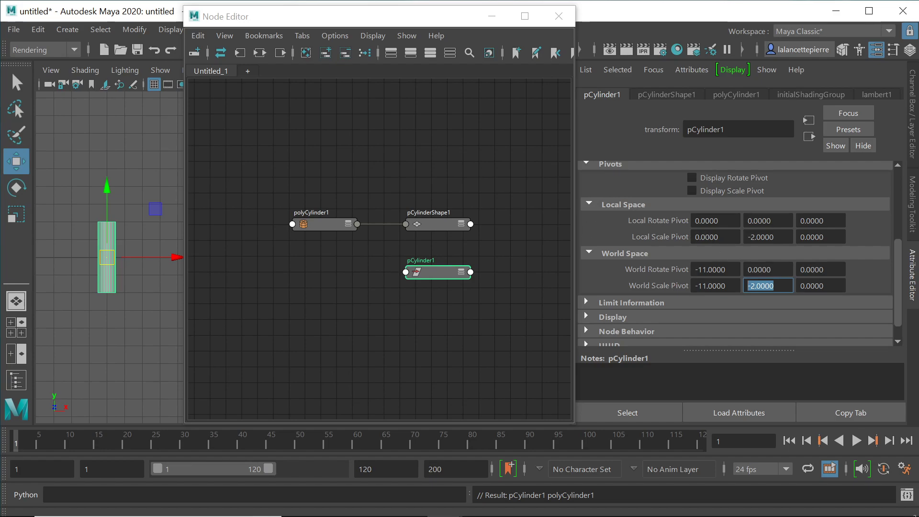
{"action": "left_click", "coordinate": [758, 270]}
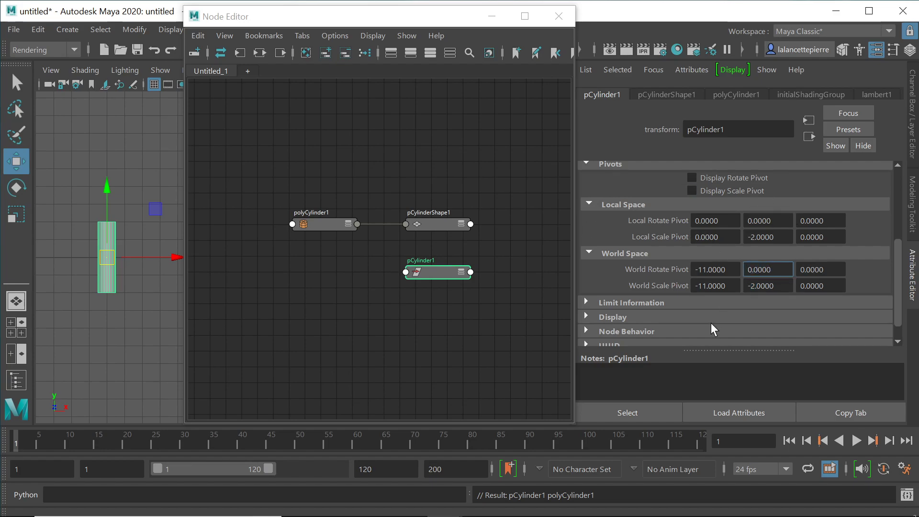
{"action": "left_click_drag", "start_coordinate": [772, 270], "coordinate": [745, 269]}
{"action": "type", "text": "-2"}
{"action": "key", "text": "Return"}
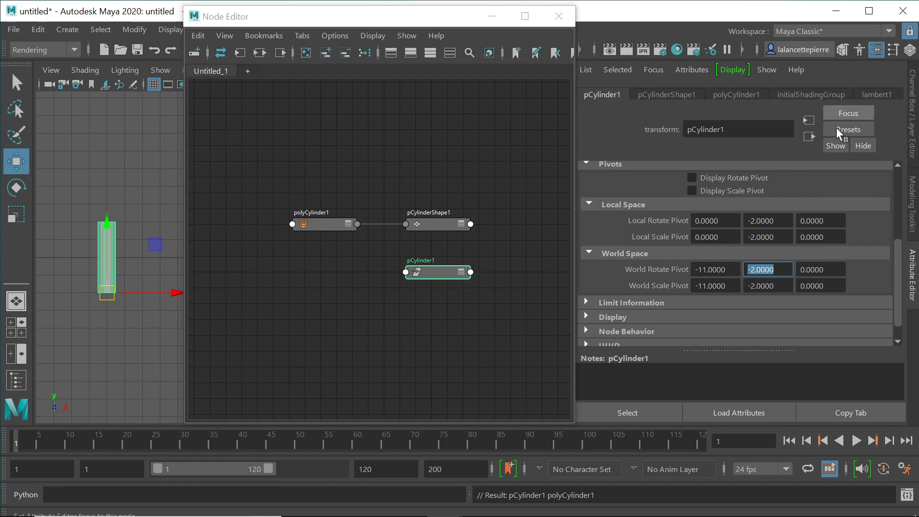
Step: Set pCylinder1's Translate Y to 2 in the Attribute Editor's Transform Attributes
{"action": "left_click_drag", "start_coordinate": [897, 257], "coordinate": [891, 173]}
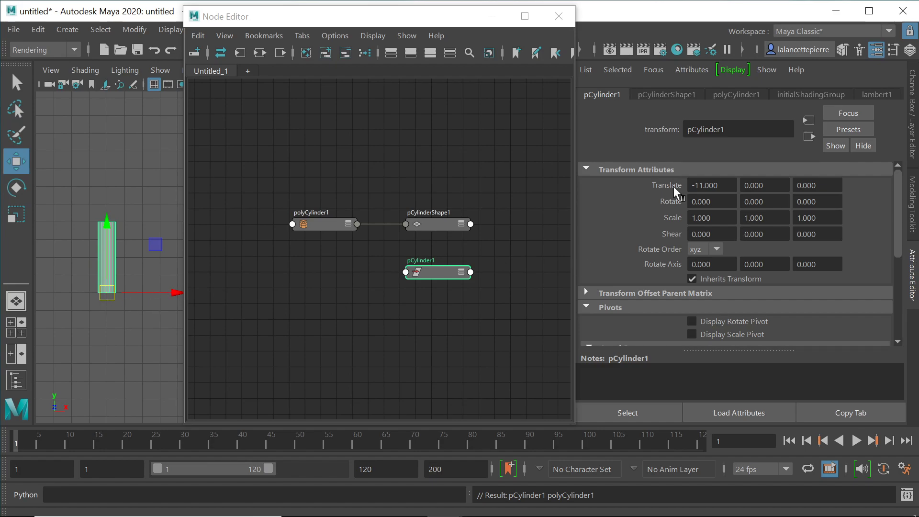
{"action": "left_click_drag", "start_coordinate": [769, 185], "coordinate": [748, 185]}
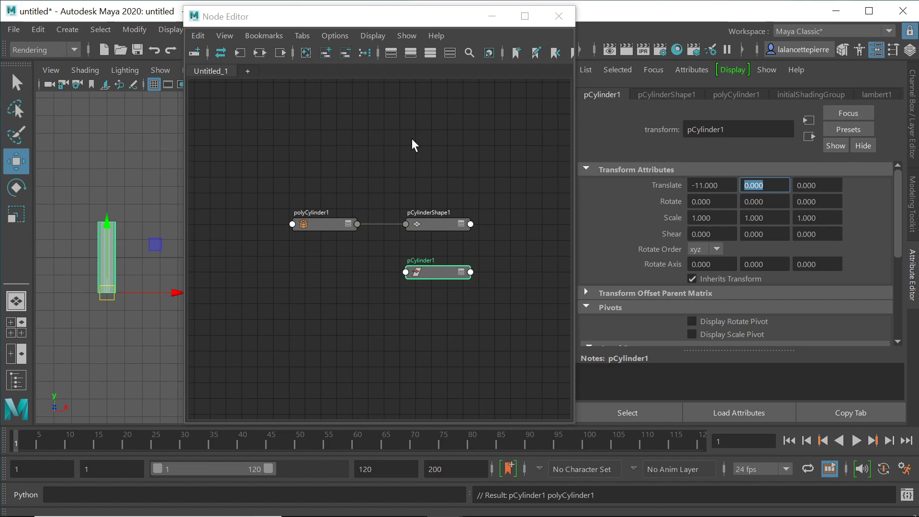
{"action": "type", "text": "2"}
{"action": "key", "text": "Return"}
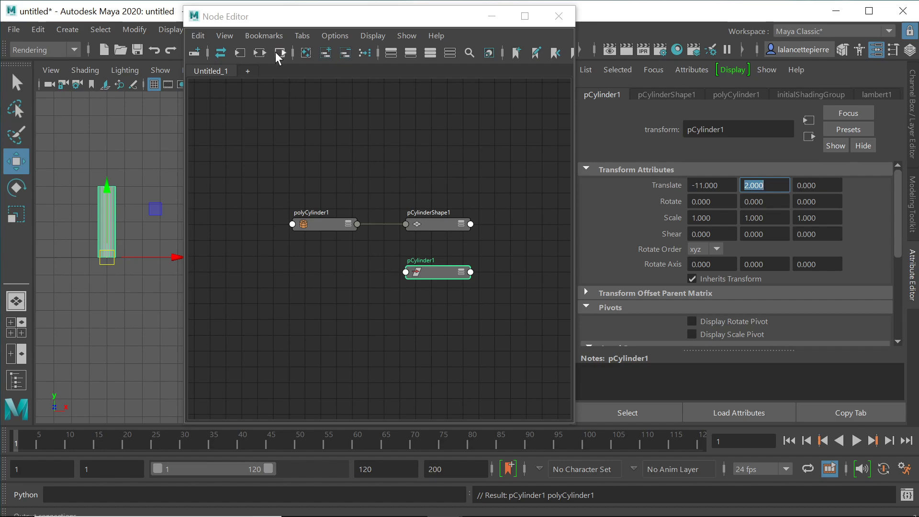
Step: Create a polygon cone and set its Translate X to -11
{"action": "left_click", "coordinate": [65, 28]}
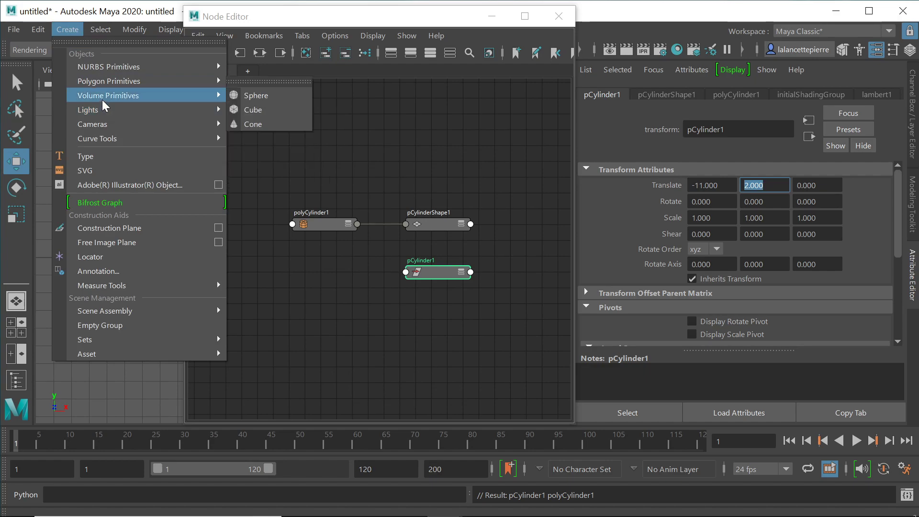
{"action": "mouse_move", "coordinate": [104, 81]}
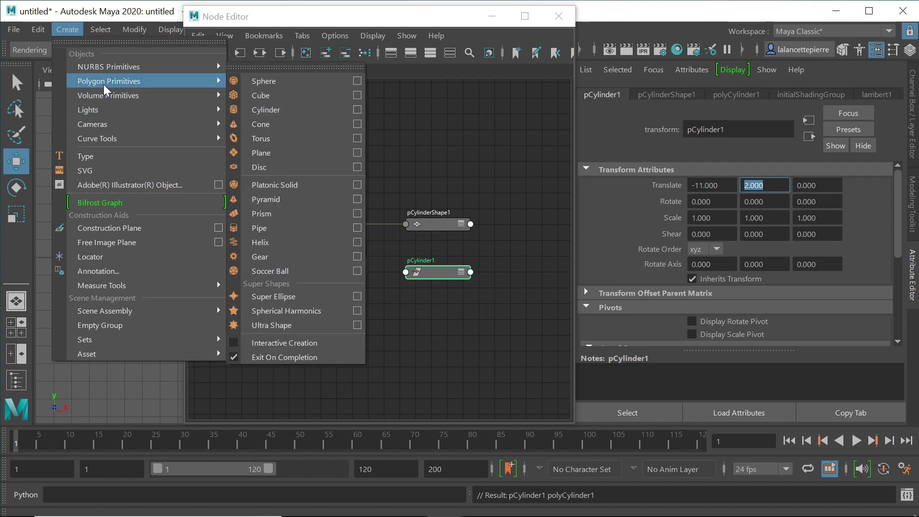
{"action": "left_click", "coordinate": [263, 123]}
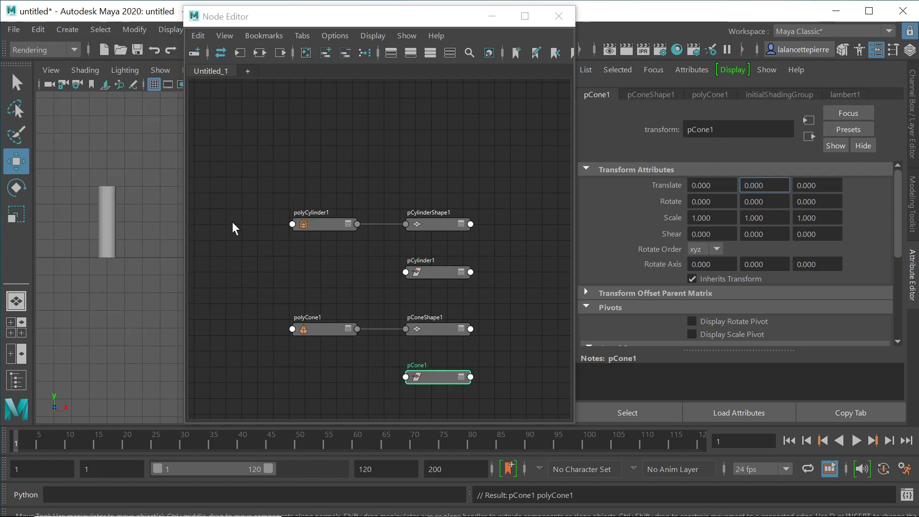
{"action": "left_click", "coordinate": [693, 185]}
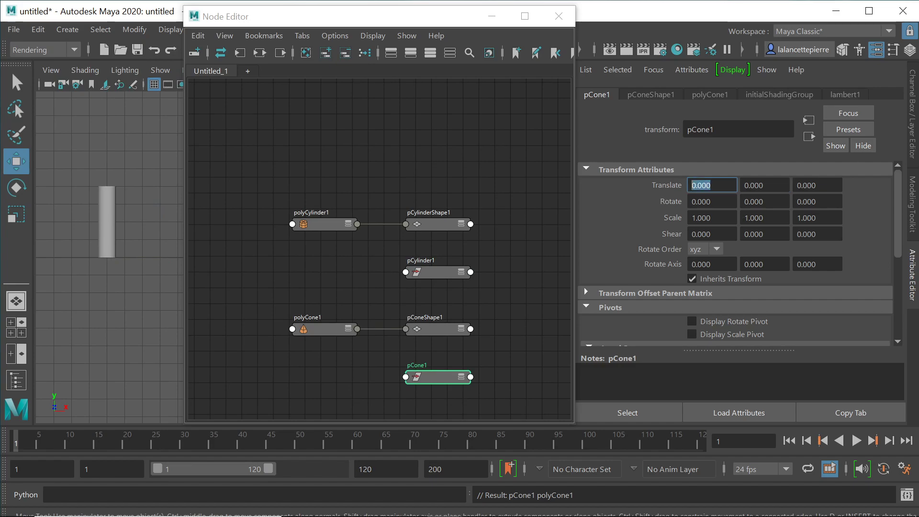
{"action": "type", "text": "-11"}
{"action": "key", "text": "Return"}
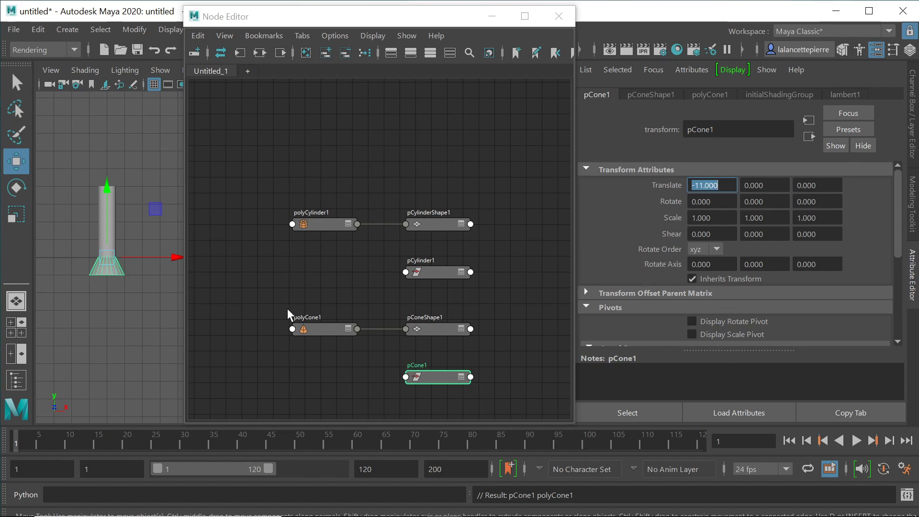
Step: Set the polyCone1 creation radius to 0.5 via the Node Editor, then reselect pCone1
{"action": "middle_click_drag", "start_coordinate": [363, 297], "coordinate": [375, 184], "text": "alt"}
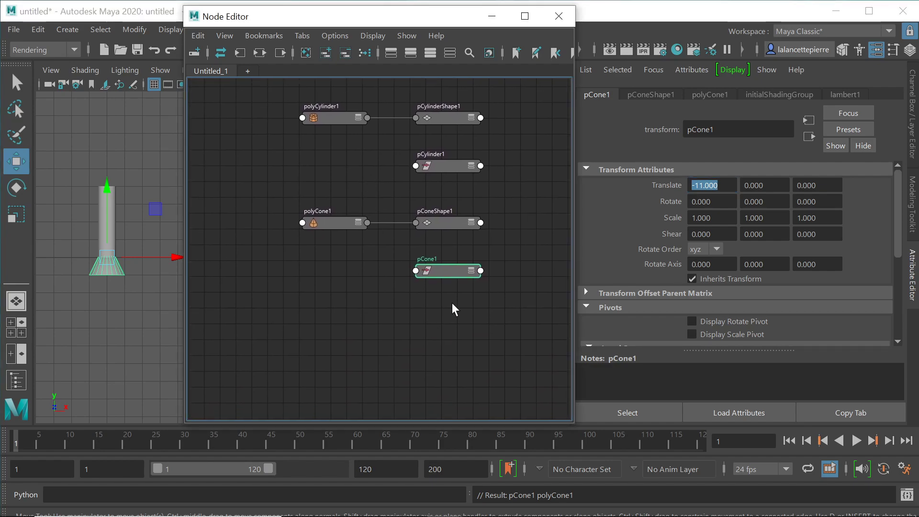
{"action": "left_click", "coordinate": [342, 221]}
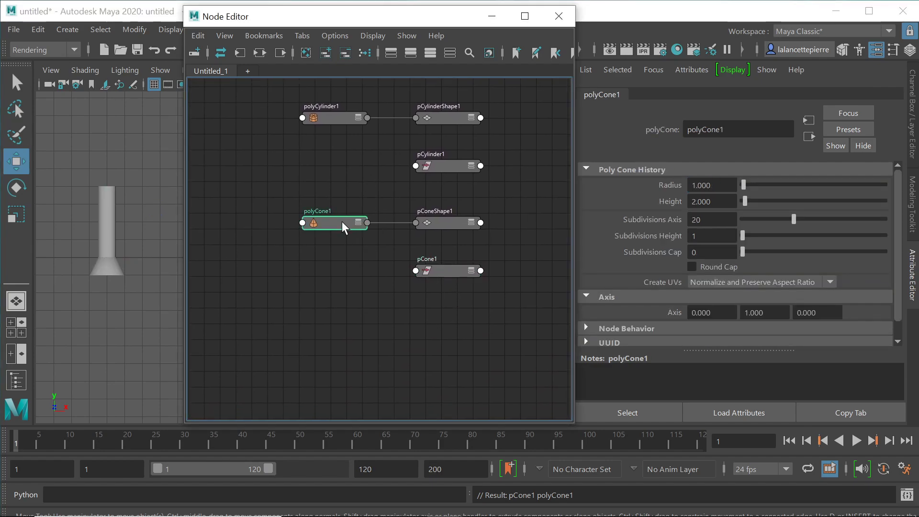
{"action": "double_click", "coordinate": [701, 185]}
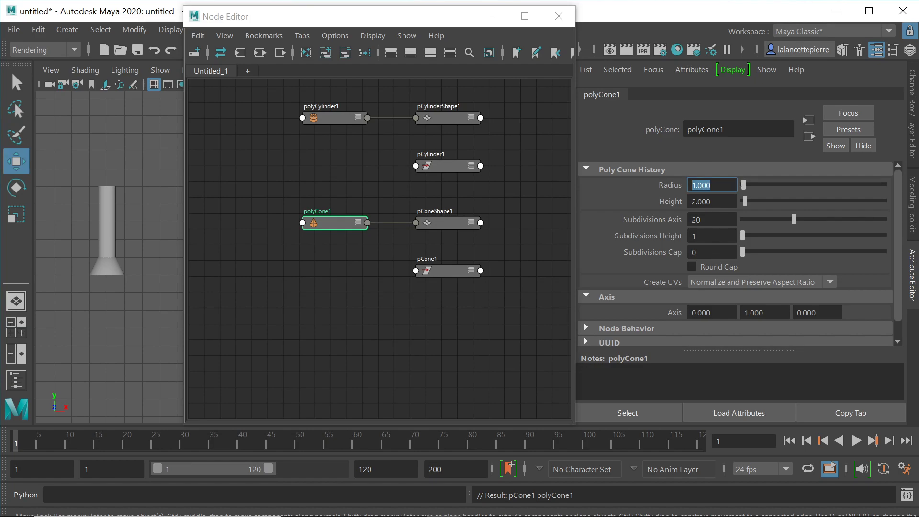
{"action": "type", "text": "0.5"}
{"action": "key", "text": "Return"}
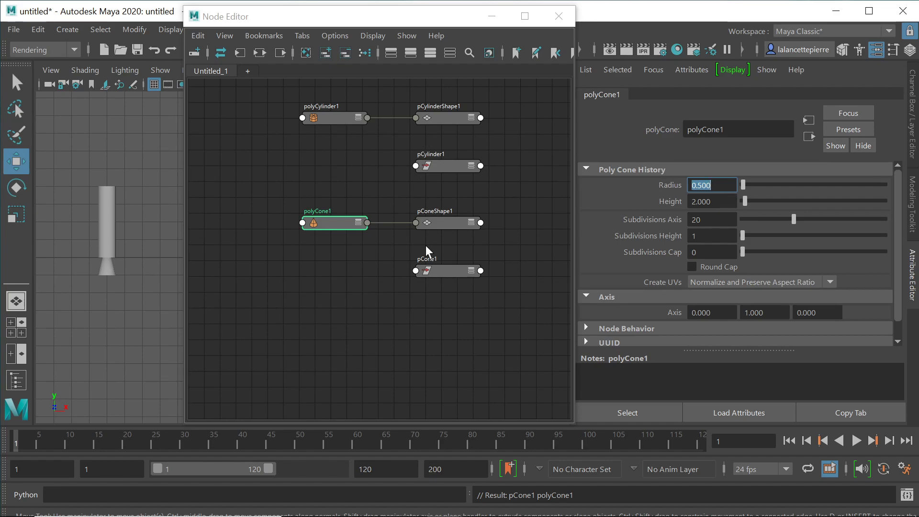
{"action": "left_click", "coordinate": [450, 271]}
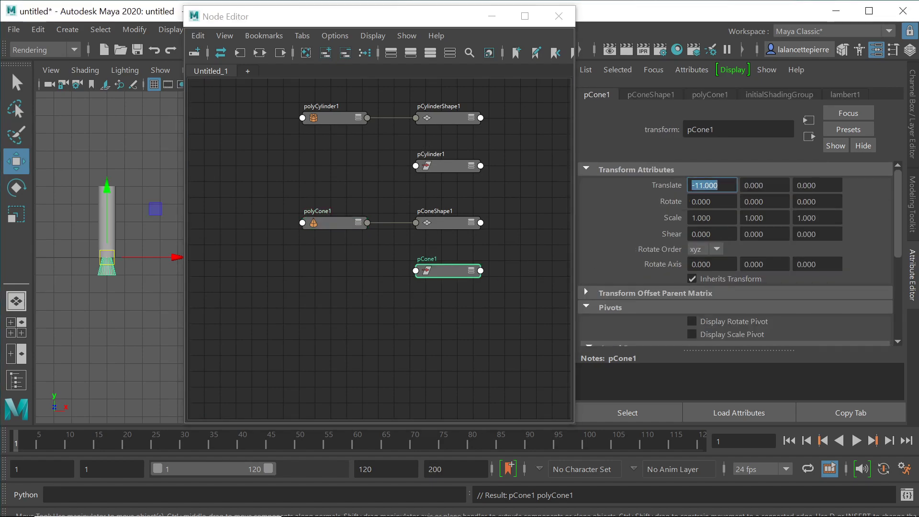
Step: Try pCone1 Translate Y values 3 and 6, settle on 5, then also select the cylinder
{"action": "key", "text": "Tab"}
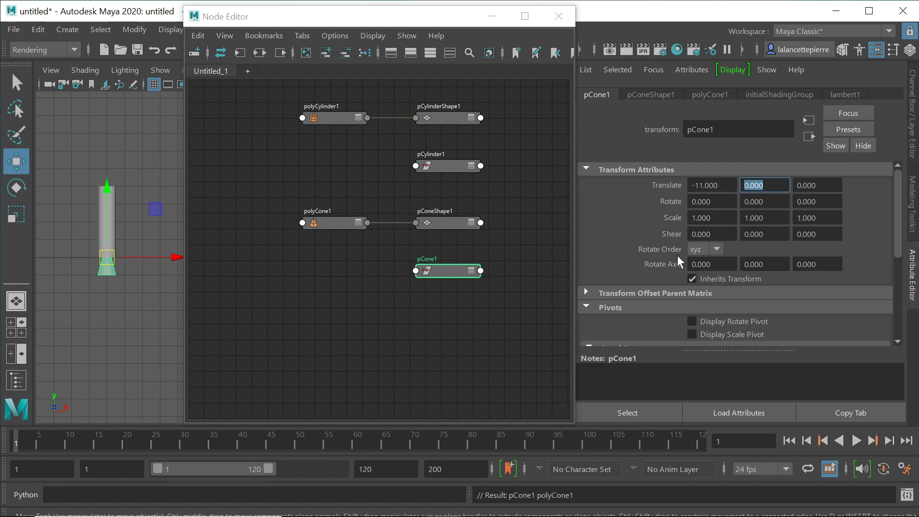
{"action": "type", "text": "3"}
{"action": "key", "text": "Return"}
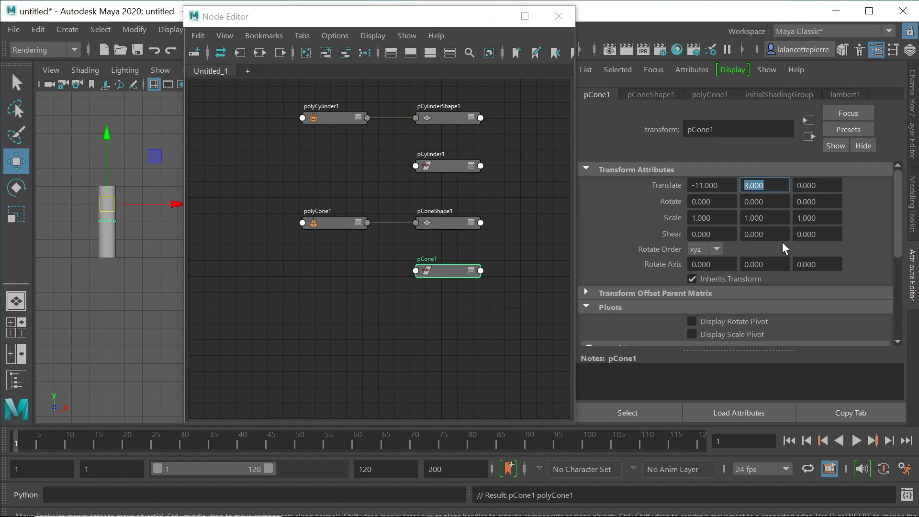
{"action": "type", "text": "6"}
{"action": "key", "text": "Return"}
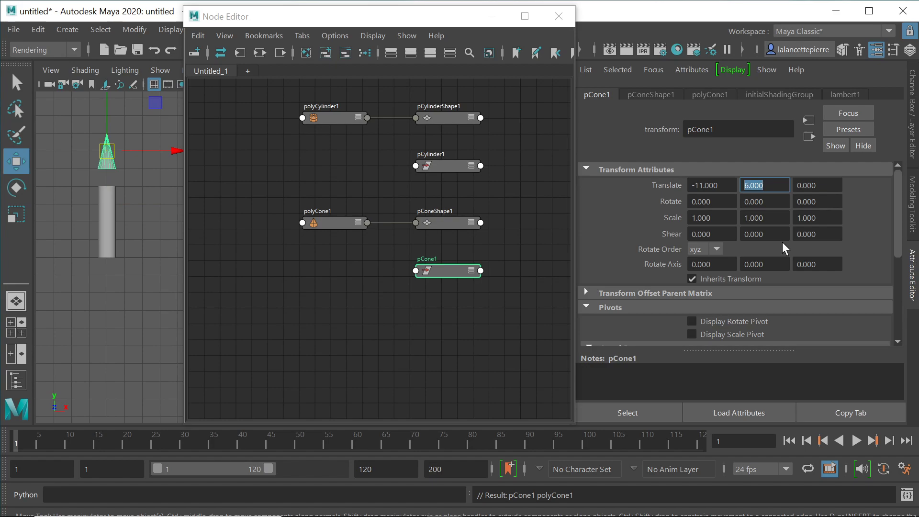
{"action": "type", "text": "5"}
{"action": "key", "text": "Return"}
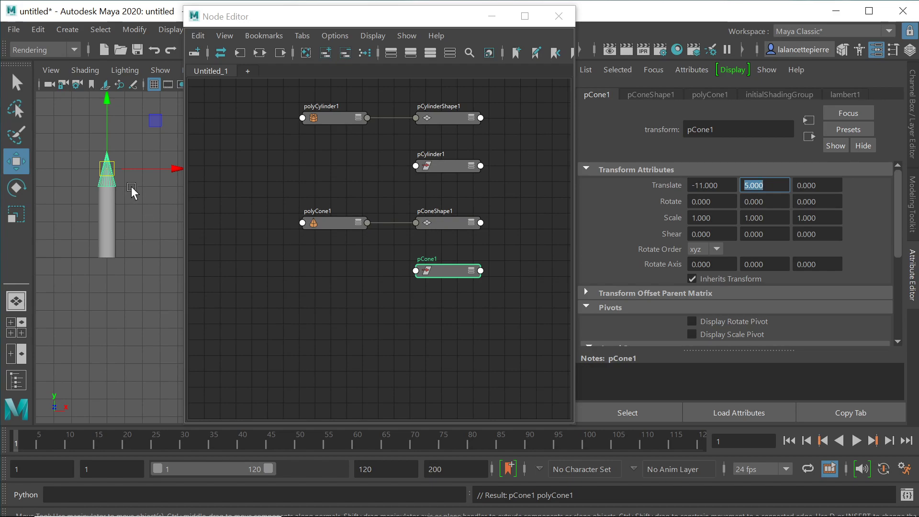
{"action": "left_click_drag", "start_coordinate": [324, 23], "coordinate": [328, 108]}
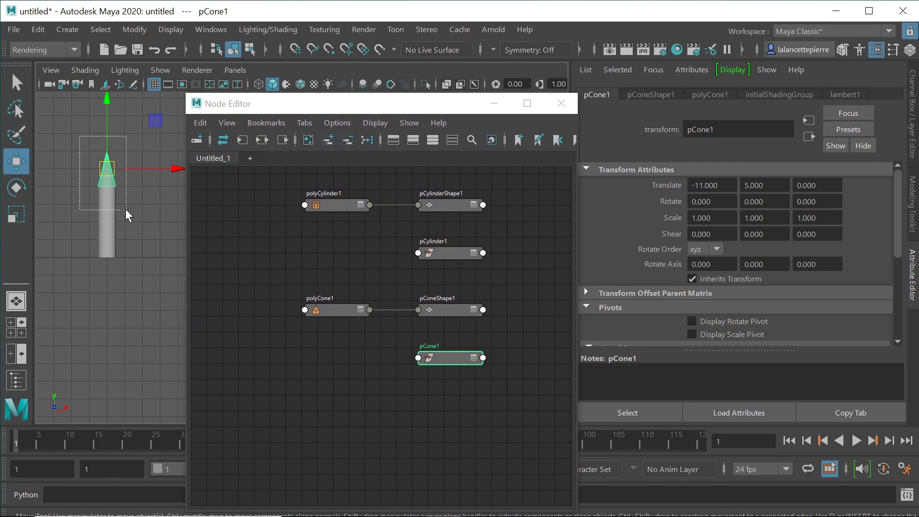
{"action": "left_click", "coordinate": [109, 218], "text": "shift"}
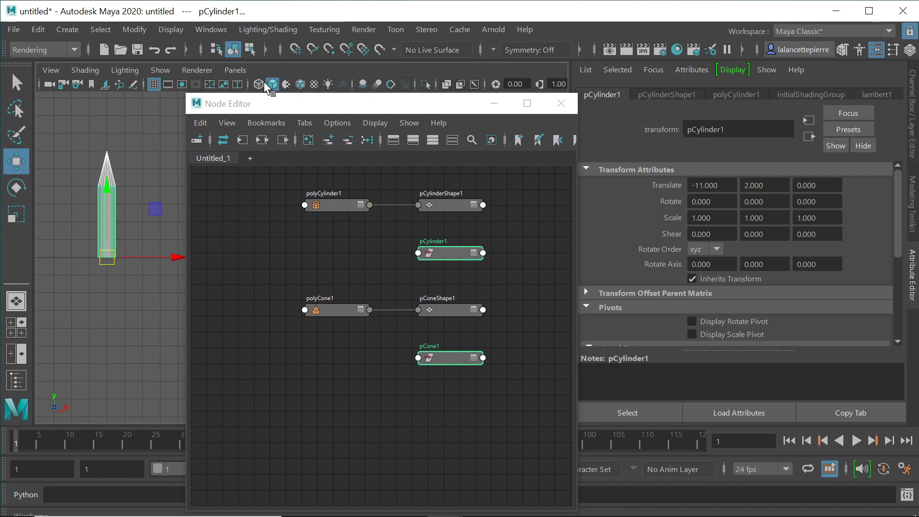
Step: Apply Mesh > Combine from the Modeling menu set, then select all nodes in the graph
{"action": "left_click", "coordinate": [74, 50]}
{"action": "left_click", "coordinate": [47, 65]}
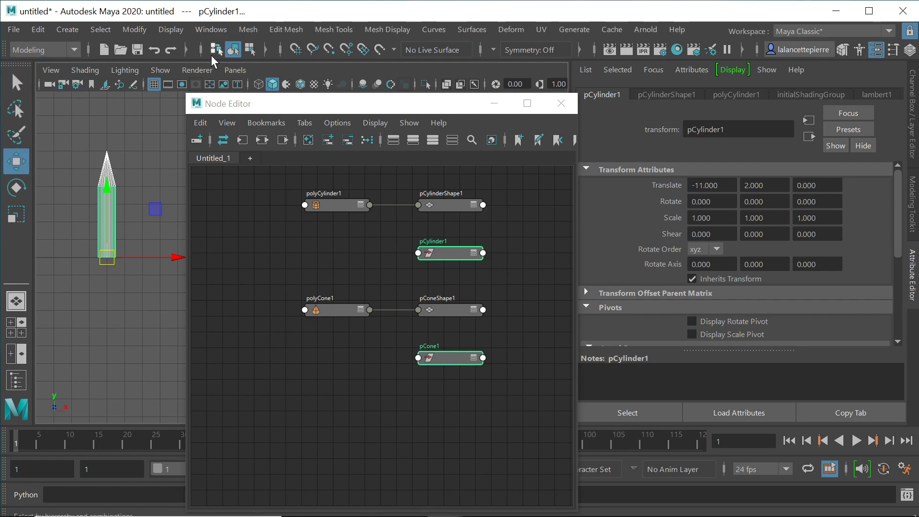
{"action": "left_click", "coordinate": [252, 31]}
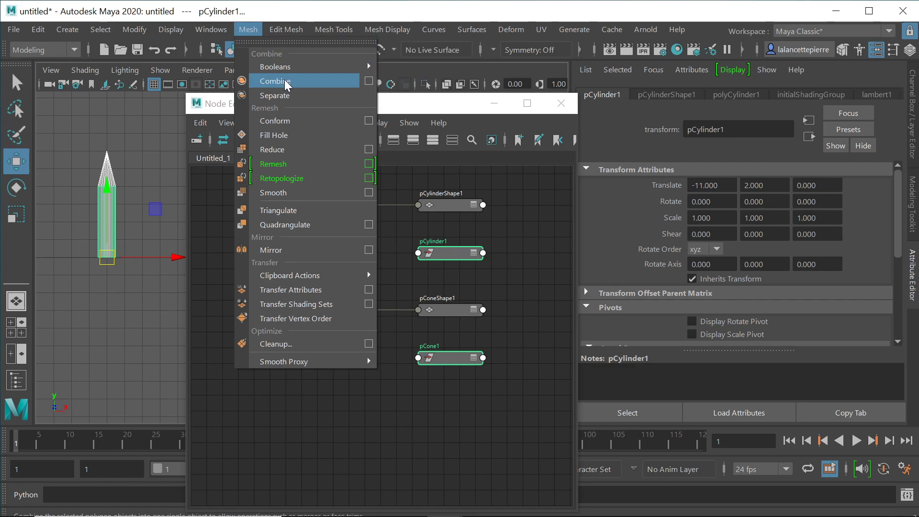
{"action": "left_click", "coordinate": [284, 79]}
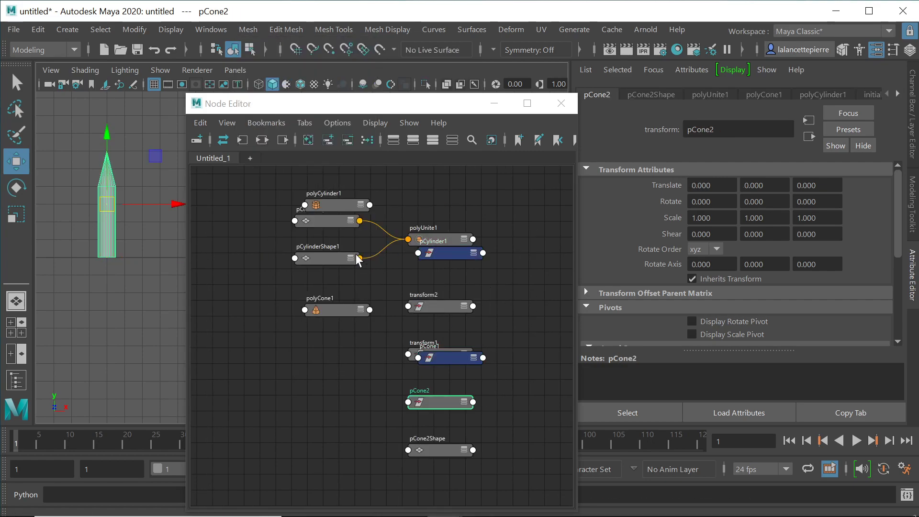
{"action": "mouse_move", "coordinate": [333, 204]}
{"action": "left_mouse_down"}
{"action": "mouse_move", "coordinate": [332, 192]}
{"action": "mouse_move", "coordinate": [320, 197]}
{"action": "mouse_move", "coordinate": [328, 200]}
{"action": "left_mouse_up"}
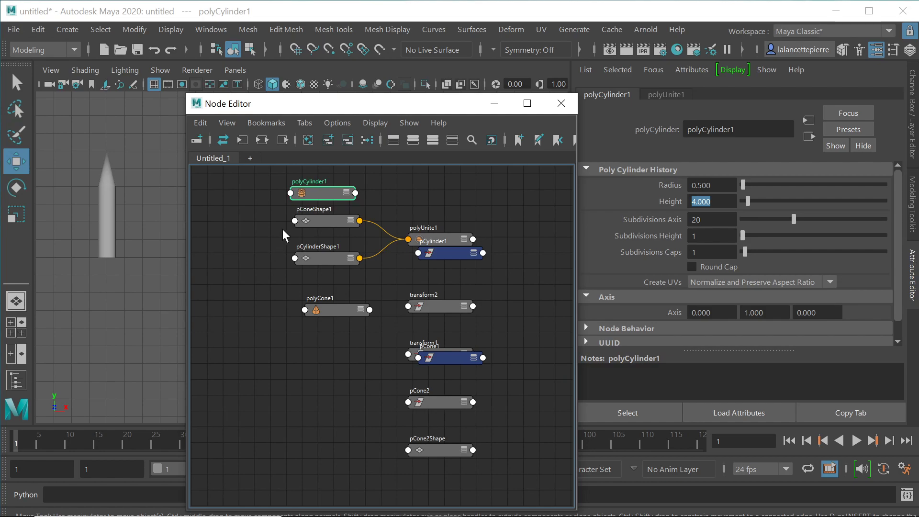
{"action": "left_click_drag", "start_coordinate": [314, 249], "coordinate": [498, 446]}
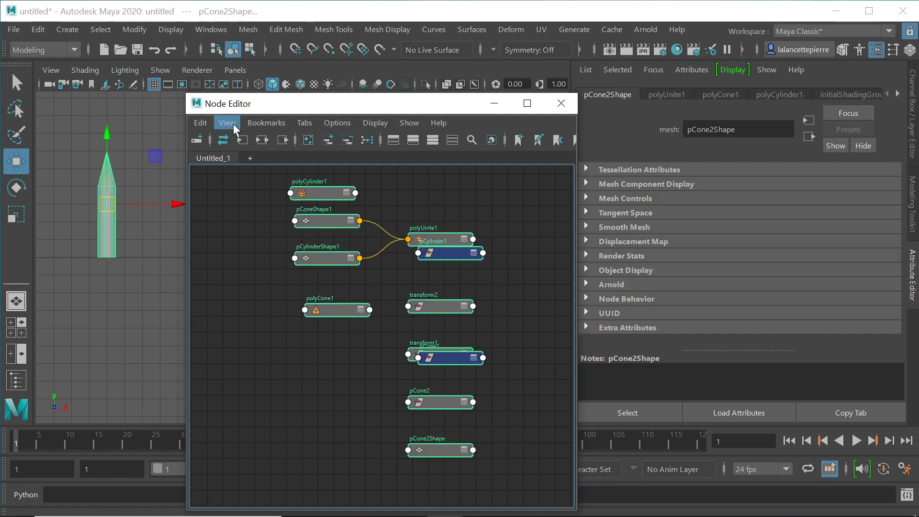
Step: Graph the input and output connections in the Node Editor and rearrange the nodes
{"action": "left_click", "coordinate": [263, 142]}
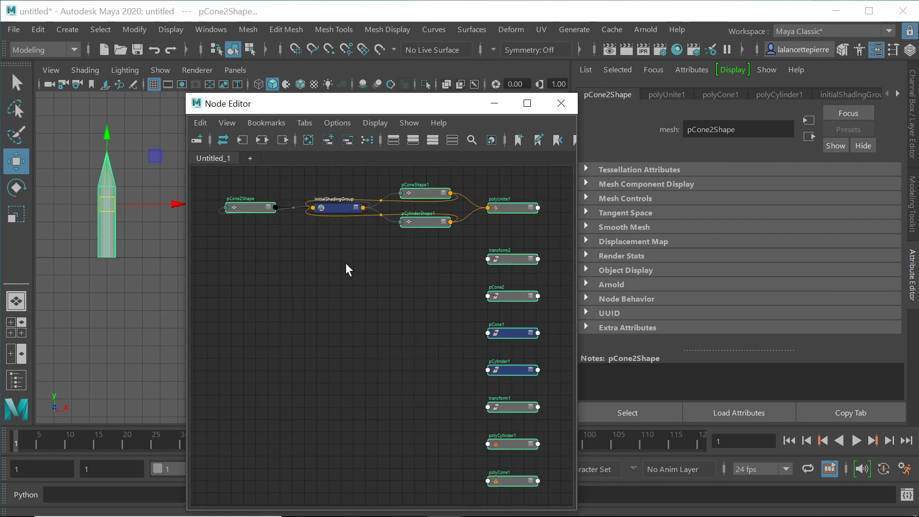
{"action": "scroll", "coordinate": [401, 257], "scroll_direction": "up", "scroll_amount": 2}
{"action": "scroll", "coordinate": [401, 257], "scroll_direction": "down", "scroll_amount": 2}
{"action": "mouse_move", "coordinate": [422, 222]}
{"action": "left_mouse_down"}
{"action": "mouse_move", "coordinate": [424, 292]}
{"action": "mouse_move", "coordinate": [424, 213]}
{"action": "mouse_move", "coordinate": [425, 230]}
{"action": "left_mouse_up"}
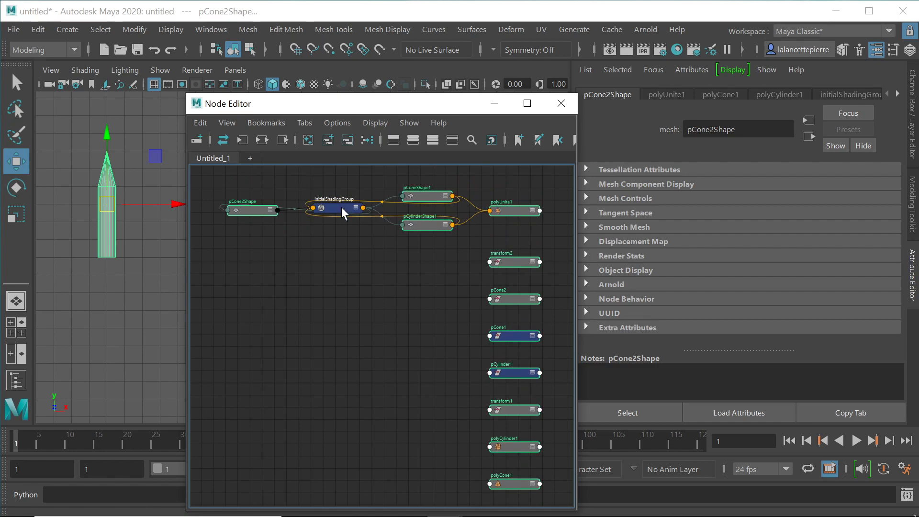
{"action": "left_click_drag", "start_coordinate": [212, 181], "coordinate": [323, 227]}
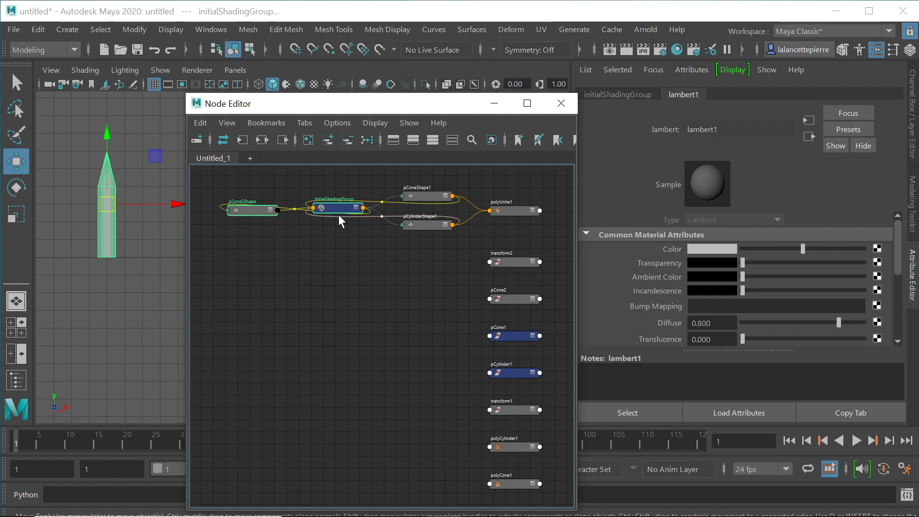
Step: Select initialShadingGroup and follow its surface material to lambert1 in the Attribute Editor
{"action": "left_click", "coordinate": [351, 205]}
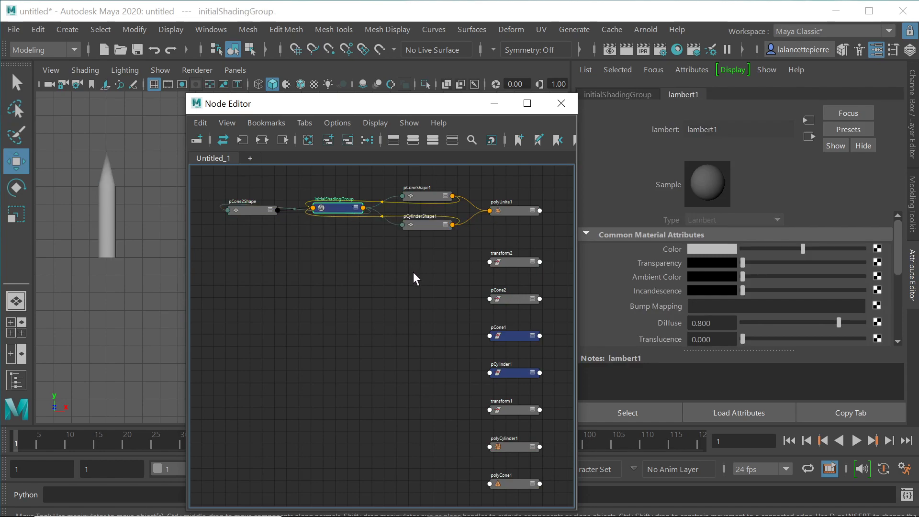
{"action": "mouse_move", "coordinate": [430, 281]}
{"action": "middle_mouse_down", "text": "alt"}
{"action": "mouse_move", "coordinate": [414, 260]}
{"action": "mouse_move", "coordinate": [417, 274]}
{"action": "middle_mouse_up", "text": "alt"}
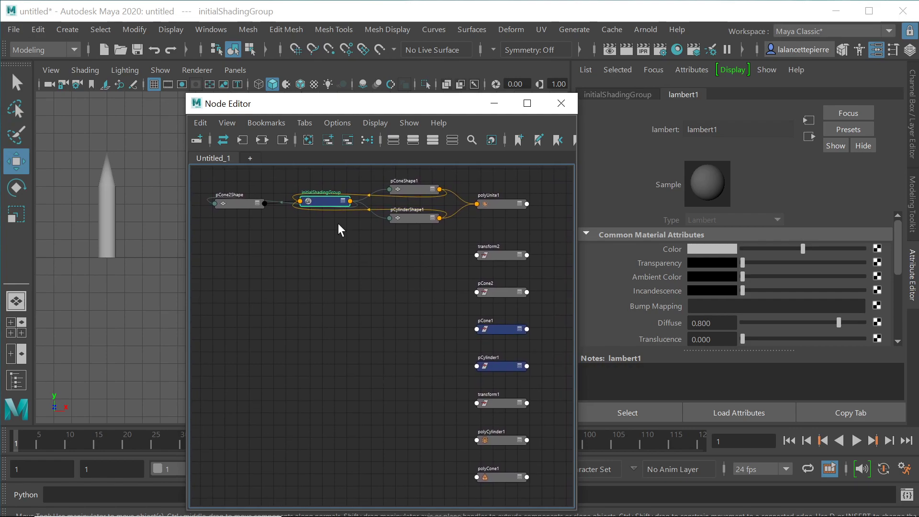
{"action": "left_click", "coordinate": [323, 199]}
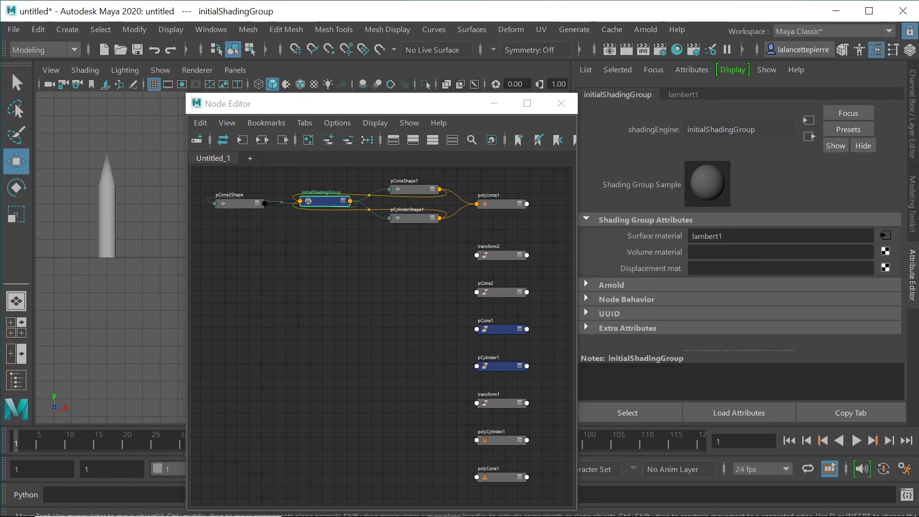
{"action": "left_click", "coordinate": [885, 235]}
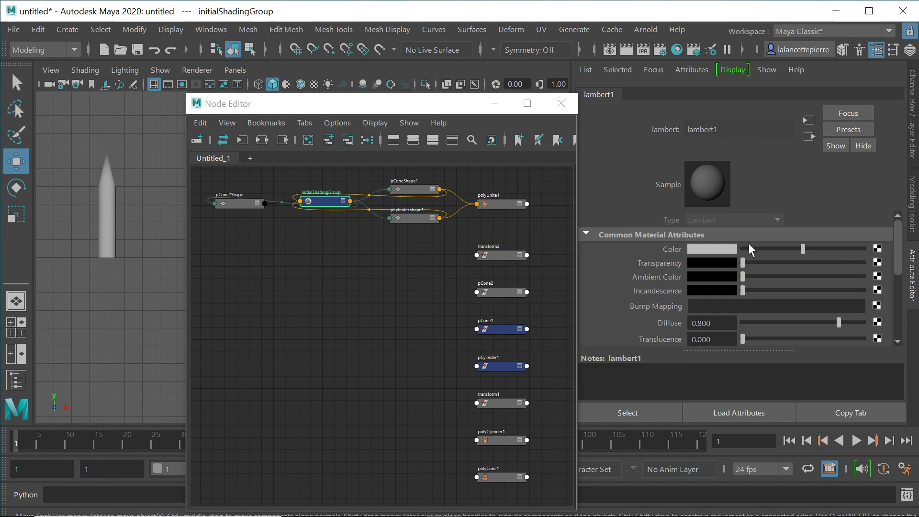
Step: Set lambert1's Color to a fully saturated, bright green in the color chooser
{"action": "left_click", "coordinate": [722, 250]}
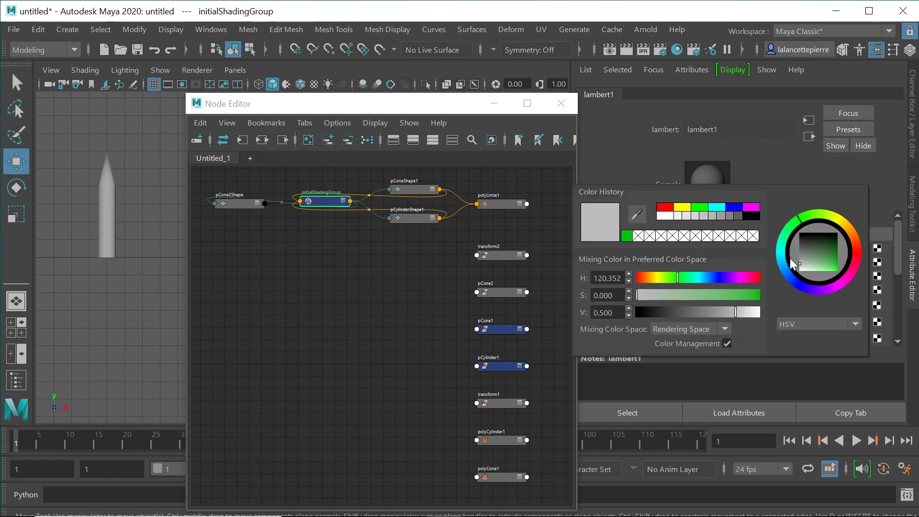
{"action": "left_click", "coordinate": [818, 257]}
{"action": "left_click_drag", "start_coordinate": [818, 255], "coordinate": [838, 273]}
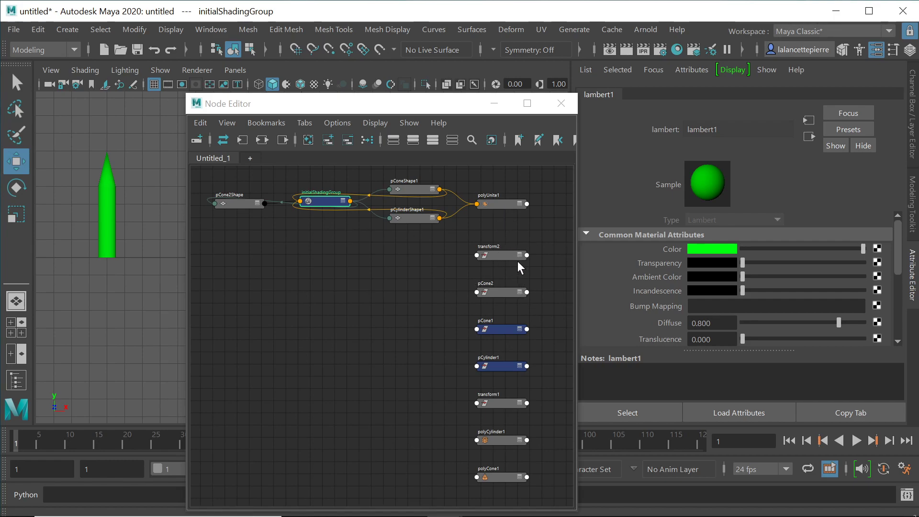
{"action": "left_click", "coordinate": [498, 251]}
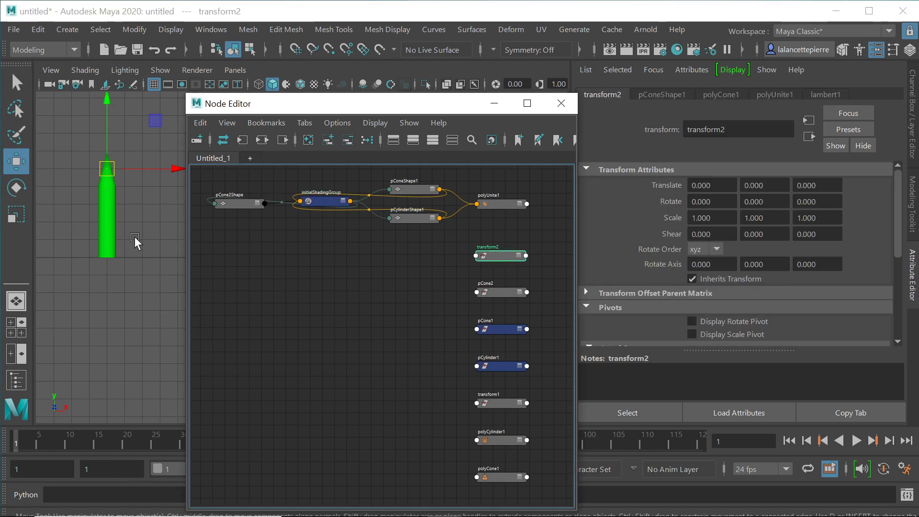
{"action": "key", "text": "e"}
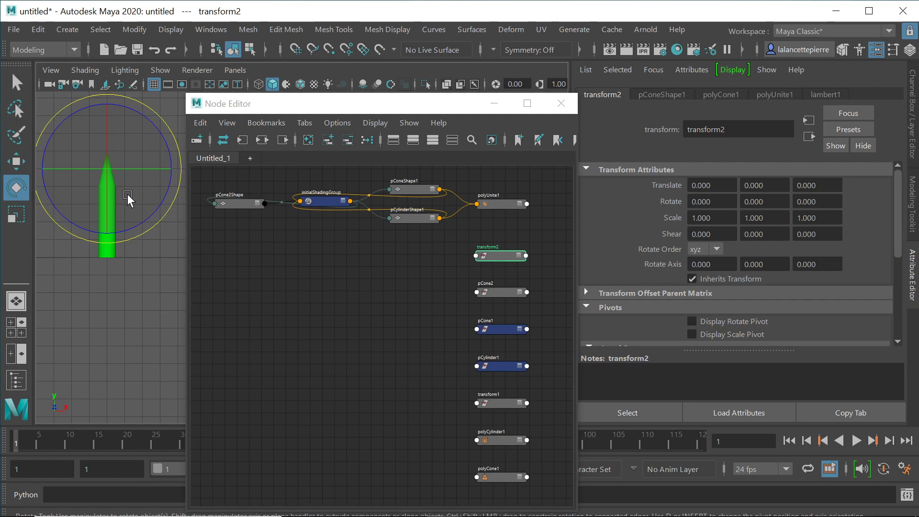
{"action": "left_click_drag", "start_coordinate": [143, 115], "coordinate": [194, 206]}
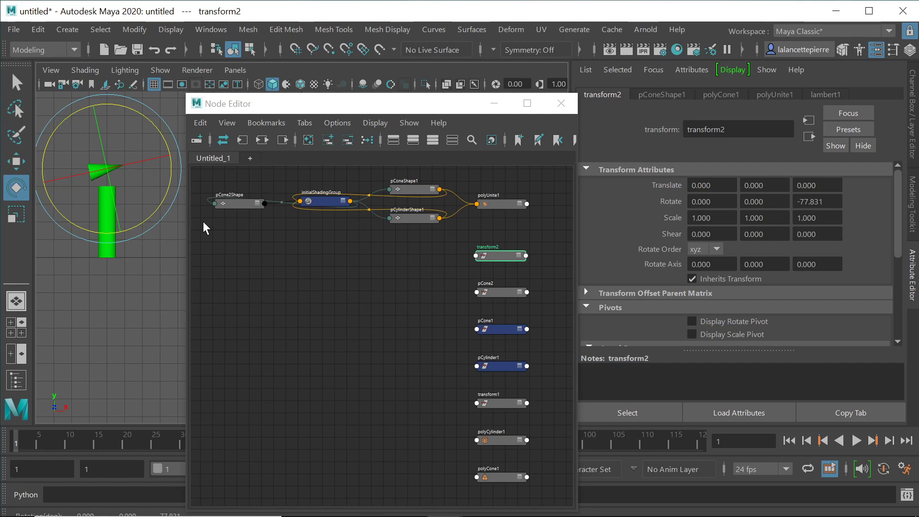
{"action": "key", "text": "ctrl+z"}
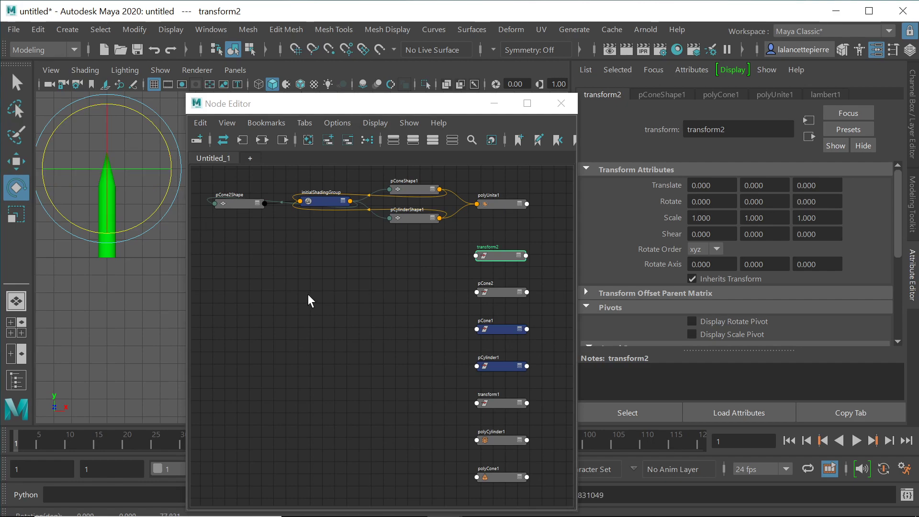
{"action": "left_click", "coordinate": [492, 291]}
{"action": "left_click_drag", "start_coordinate": [139, 148], "coordinate": [91, 103]}
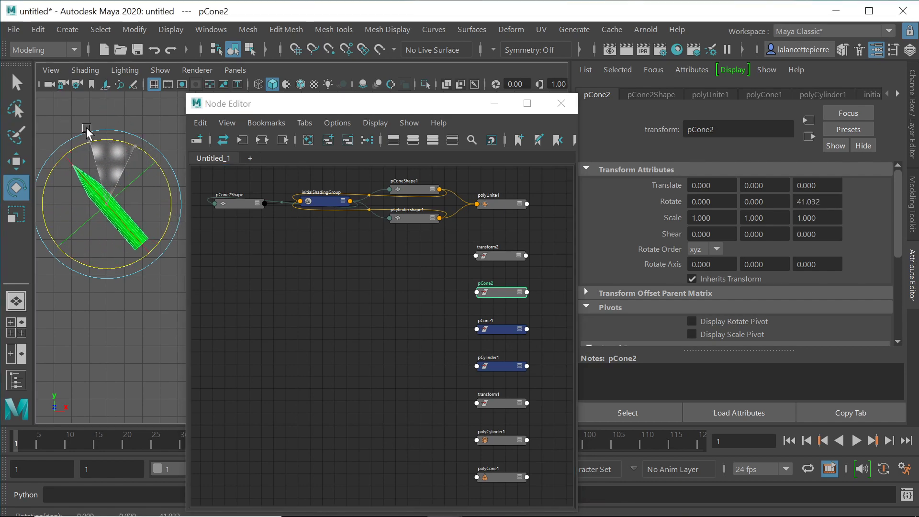
{"action": "key", "text": "ctrl+z"}
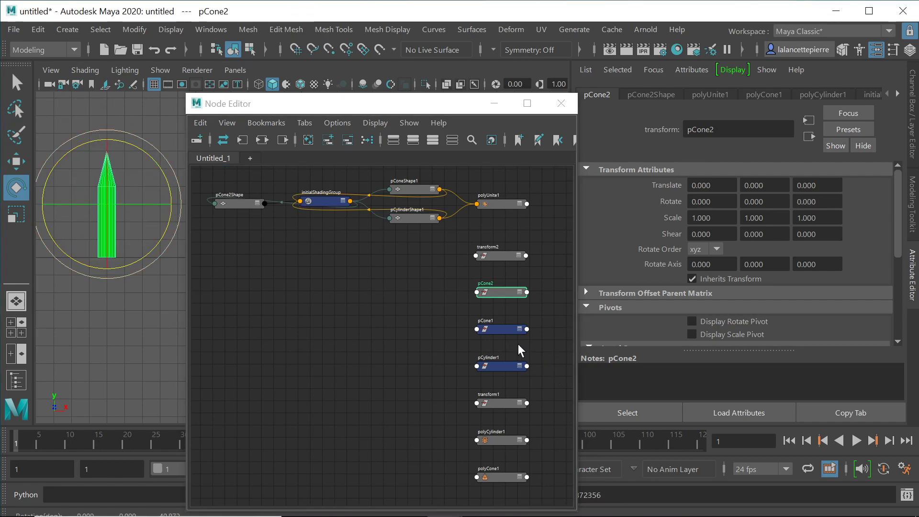
{"action": "left_click", "coordinate": [498, 328]}
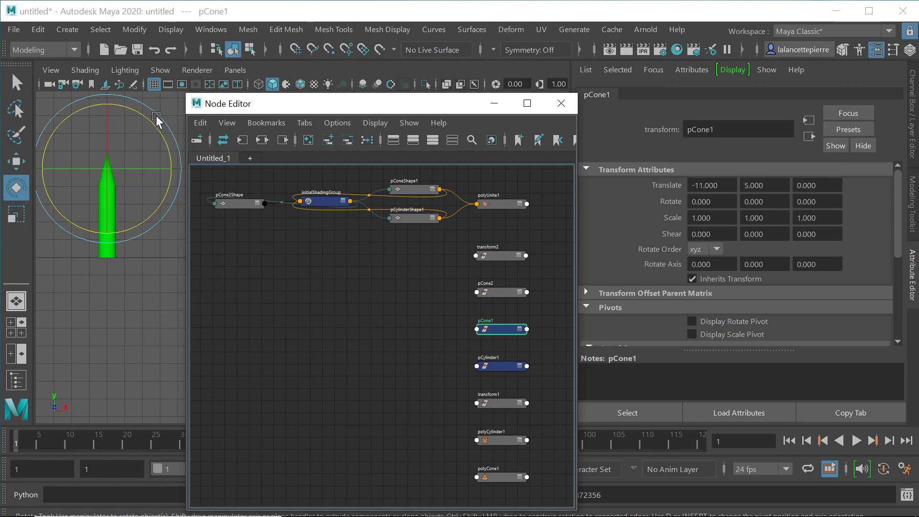
{"action": "mouse_move", "coordinate": [154, 122]}
{"action": "left_mouse_down"}
{"action": "mouse_move", "coordinate": [175, 171]}
{"action": "mouse_move", "coordinate": [170, 127]}
{"action": "left_mouse_up"}
{"action": "key", "text": "ctrl+z"}
{"action": "left_click", "coordinate": [496, 367]}
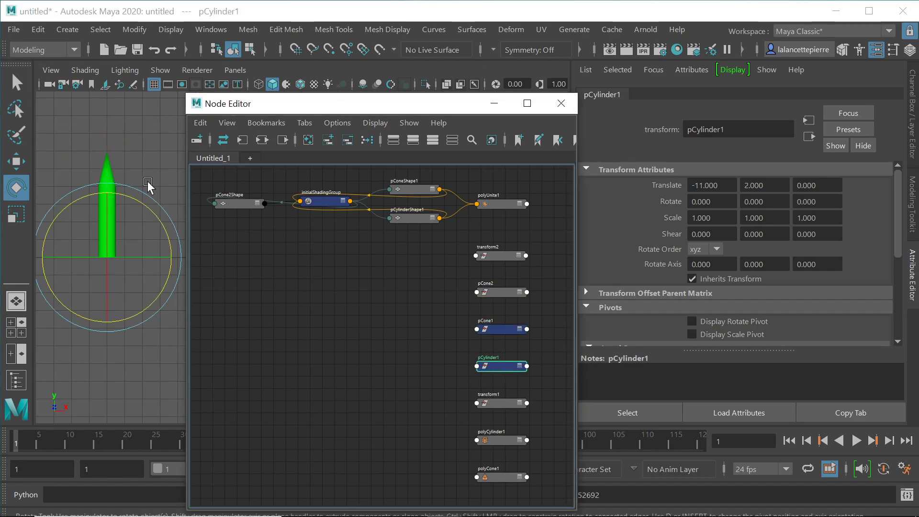
{"action": "left_click_drag", "start_coordinate": [150, 208], "coordinate": [78, 133]}
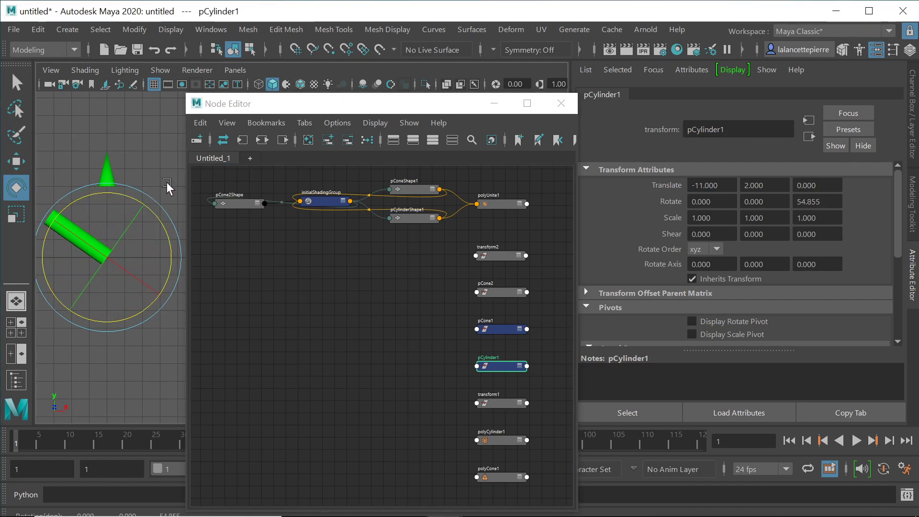
{"action": "key", "text": "ctrl+z"}
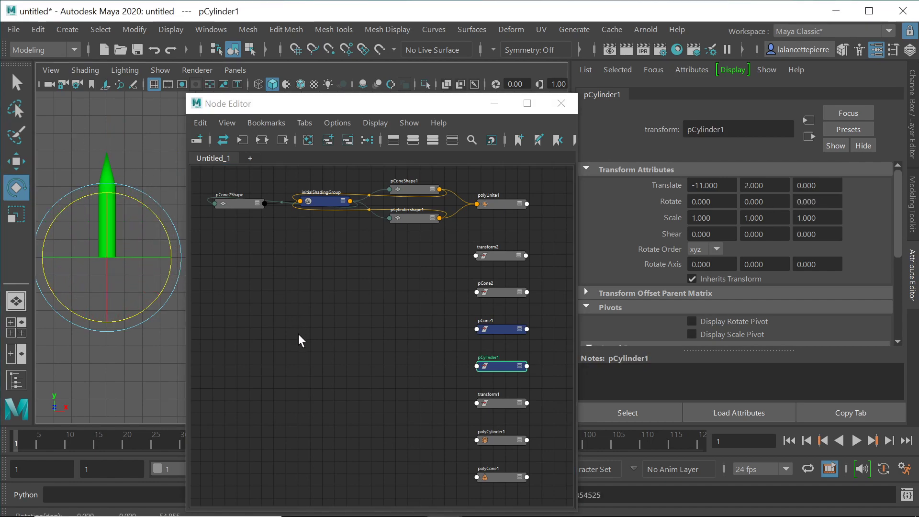
{"action": "left_click", "coordinate": [495, 404]}
{"action": "left_click_drag", "start_coordinate": [151, 182], "coordinate": [182, 252]}
{"action": "key", "text": "ctrl+z"}
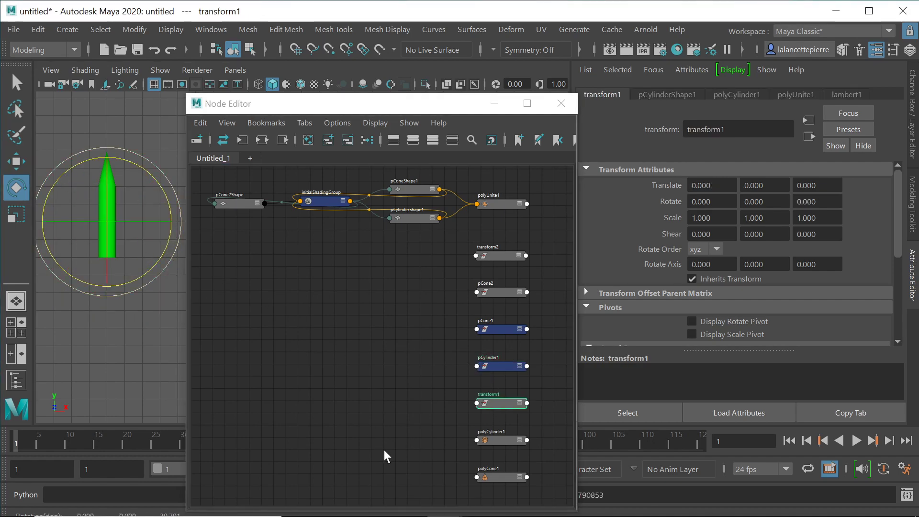
{"action": "left_click", "coordinate": [495, 440]}
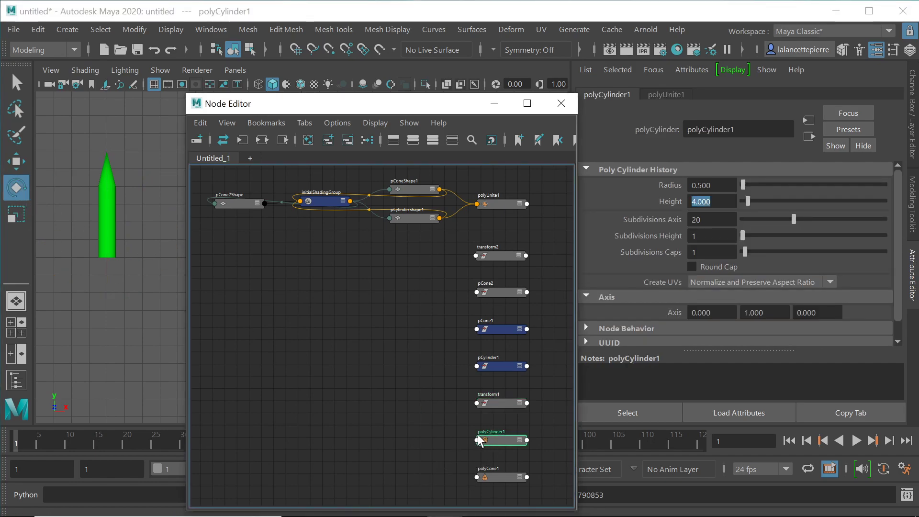
Step: Inspect the polyCone1 and polyCylinder1 history settings, then select pCone2
{"action": "left_click", "coordinate": [494, 475]}
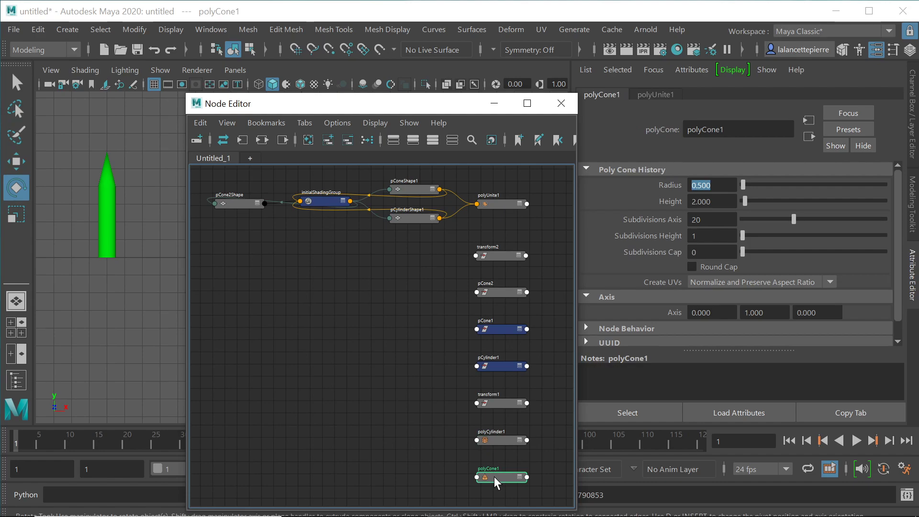
{"action": "left_click", "coordinate": [491, 442]}
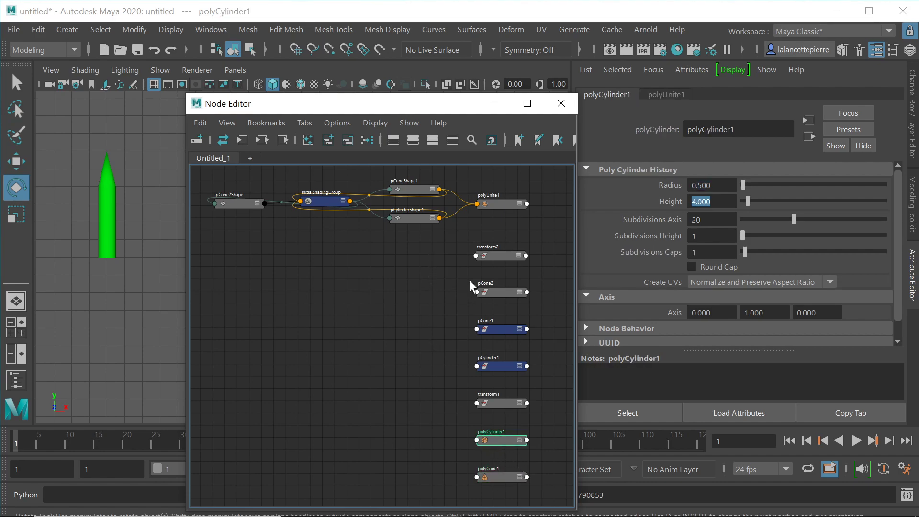
{"action": "left_click", "coordinate": [504, 364]}
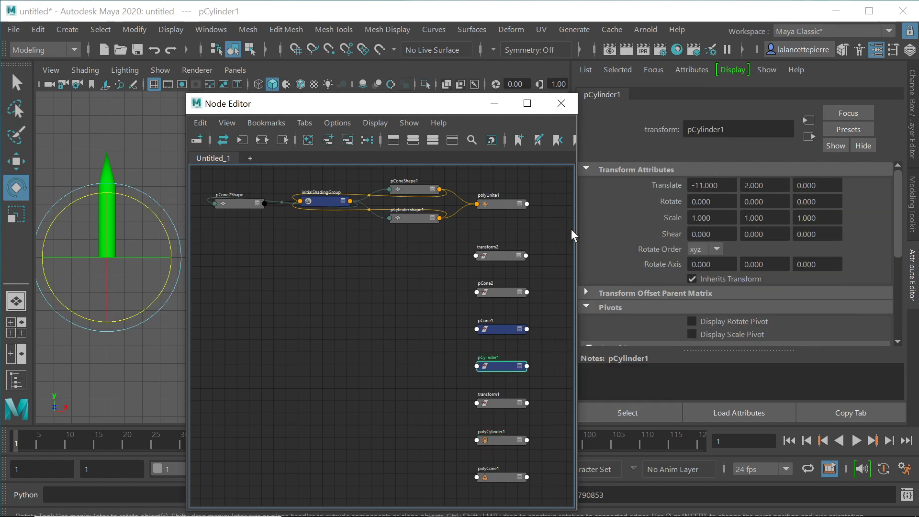
{"action": "left_click", "coordinate": [501, 291]}
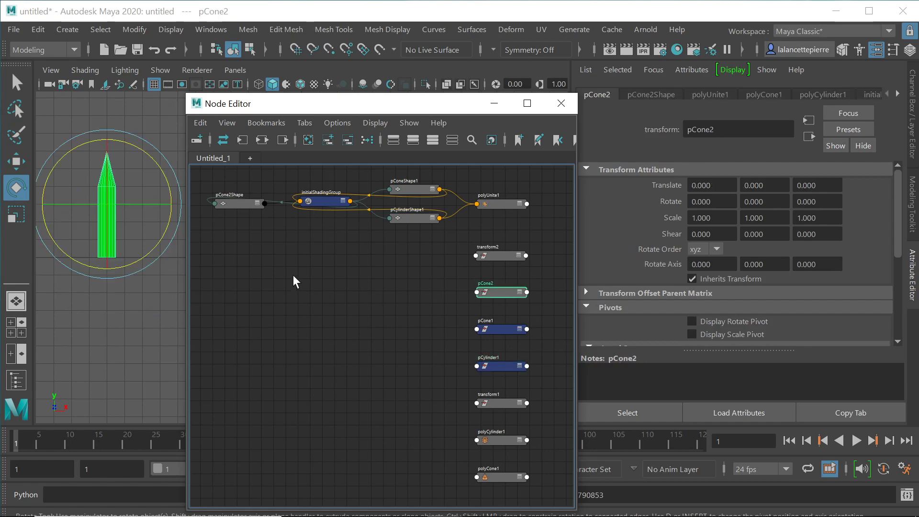
Step: Test-rotate pCone2 about Z, undo it, and move its node to the graph's left
{"action": "left_click_drag", "start_coordinate": [158, 156], "coordinate": [172, 195]}
{"action": "left_click_drag", "start_coordinate": [243, 189], "coordinate": [156, 193]}
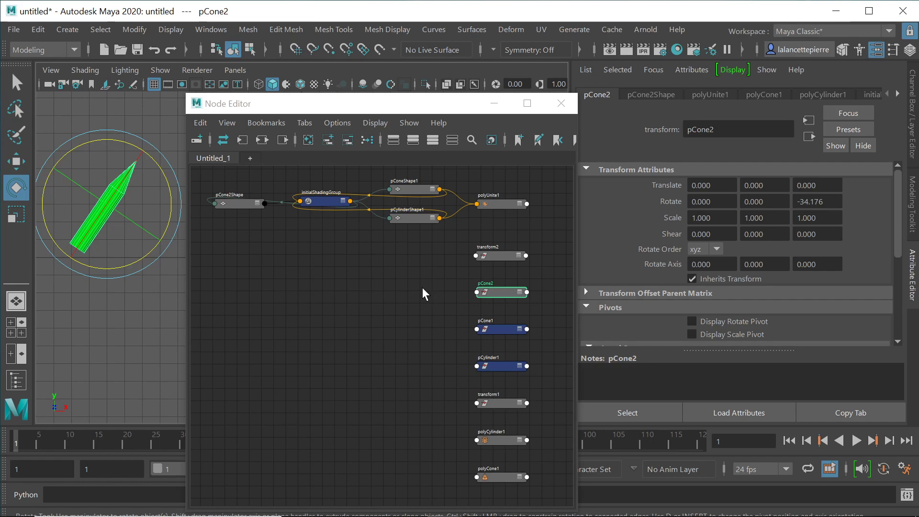
{"action": "key", "text": "ctrl+z"}
{"action": "left_click_drag", "start_coordinate": [503, 297], "coordinate": [247, 337]}
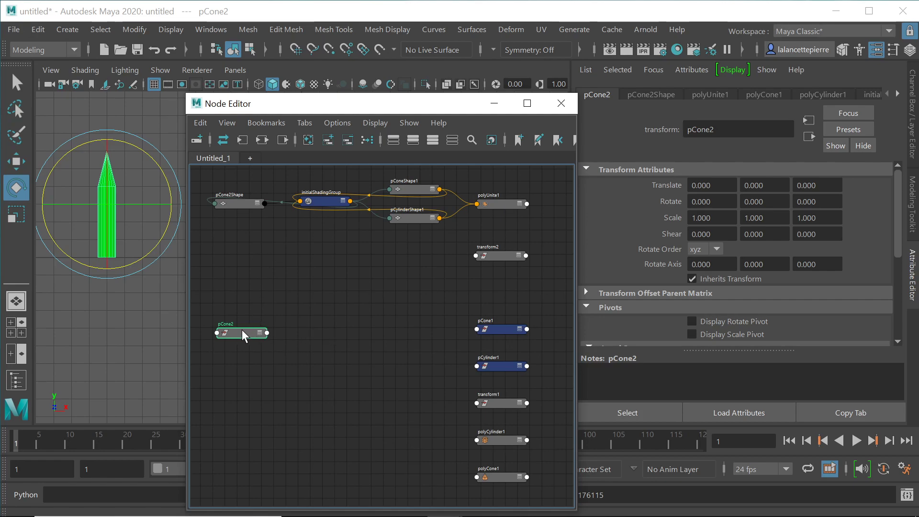
Step: Expand pCone2 to its full attribute list and tidy the right-hand column of nodes
{"action": "left_click", "coordinate": [259, 332]}
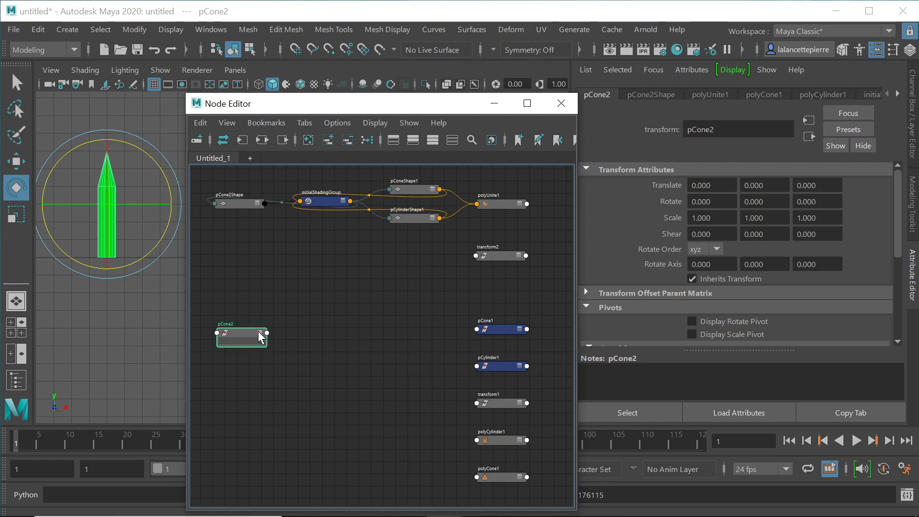
{"action": "left_click", "coordinate": [259, 332]}
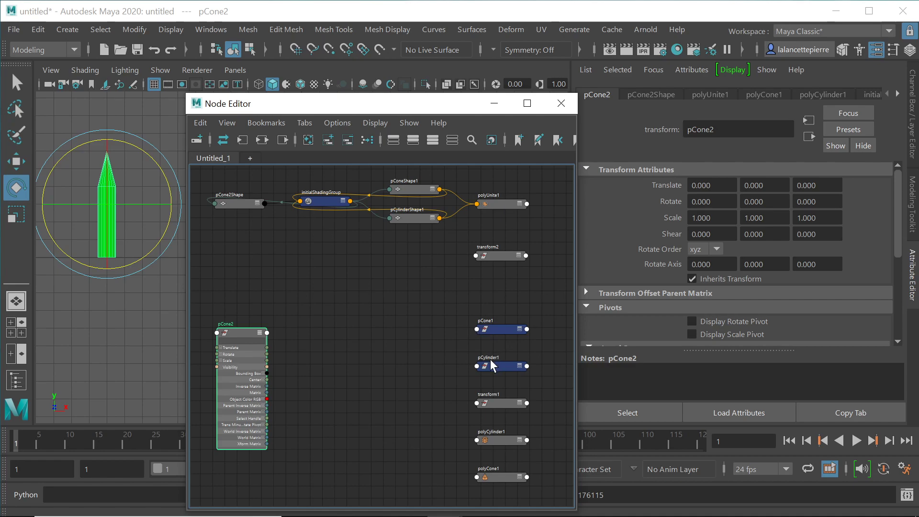
{"action": "left_click_drag", "start_coordinate": [449, 311], "coordinate": [487, 450]}
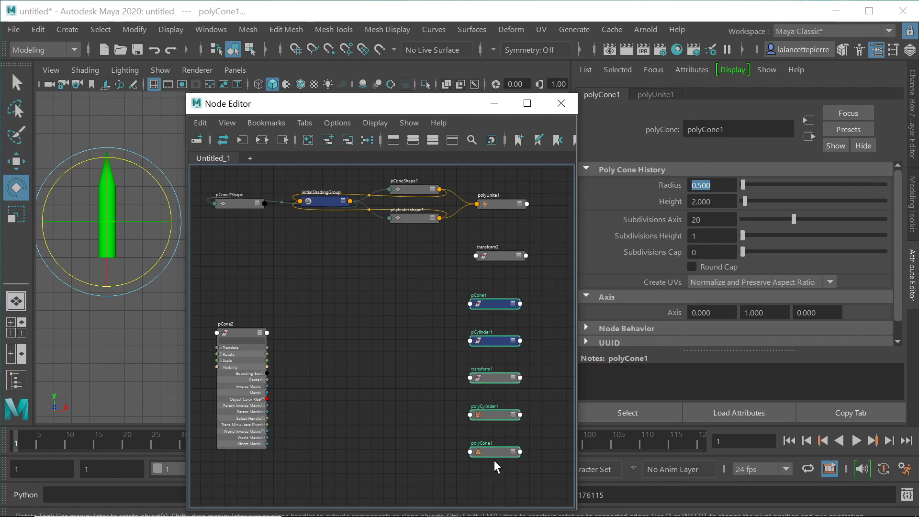
{"action": "left_click_drag", "start_coordinate": [136, 120], "coordinate": [107, 219]}
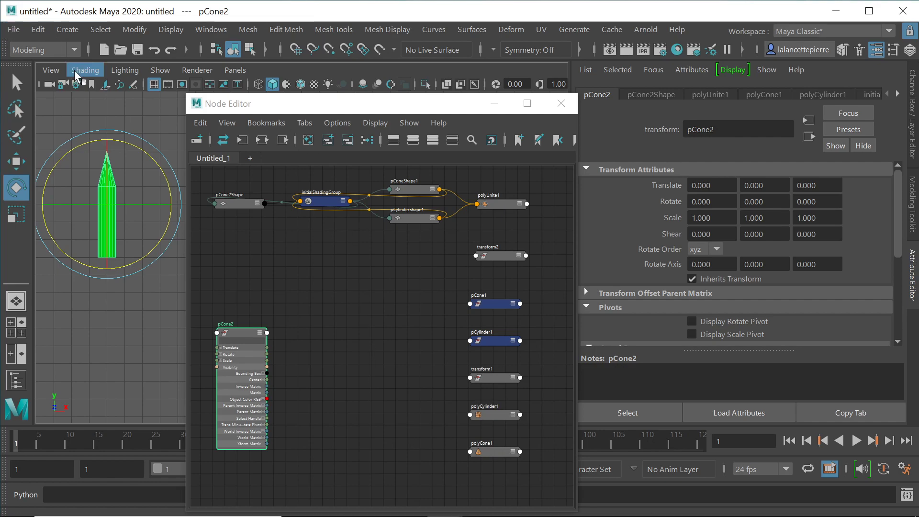
Step: Delete construction history via Edit > Delete by Type > History
{"action": "left_click", "coordinate": [41, 29]}
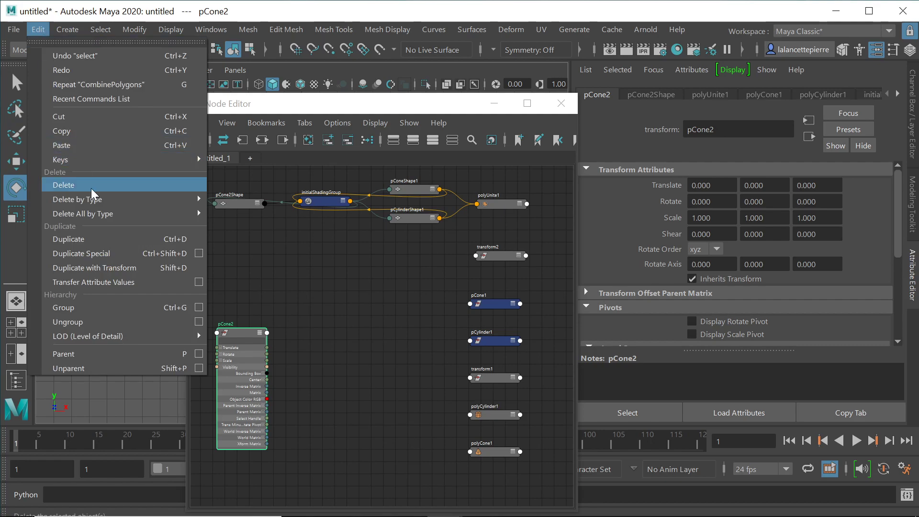
{"action": "mouse_move", "coordinate": [92, 204]}
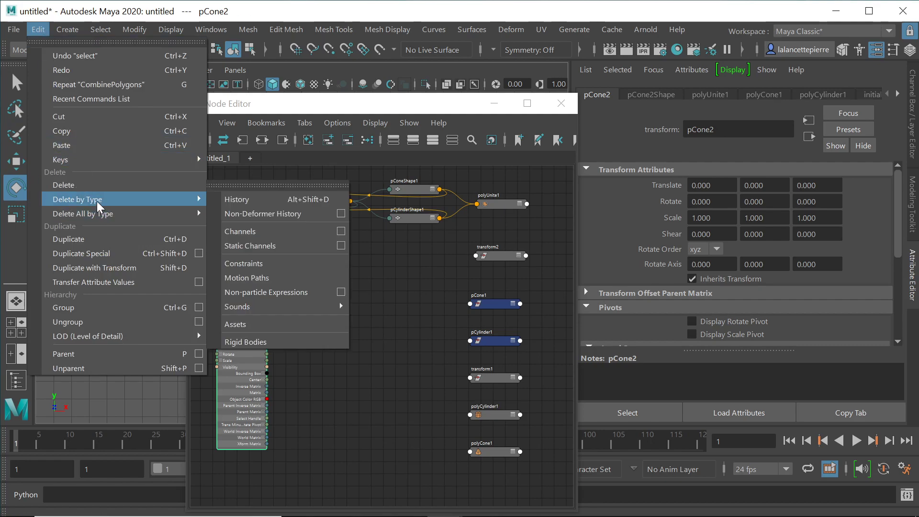
{"action": "left_click", "coordinate": [252, 201]}
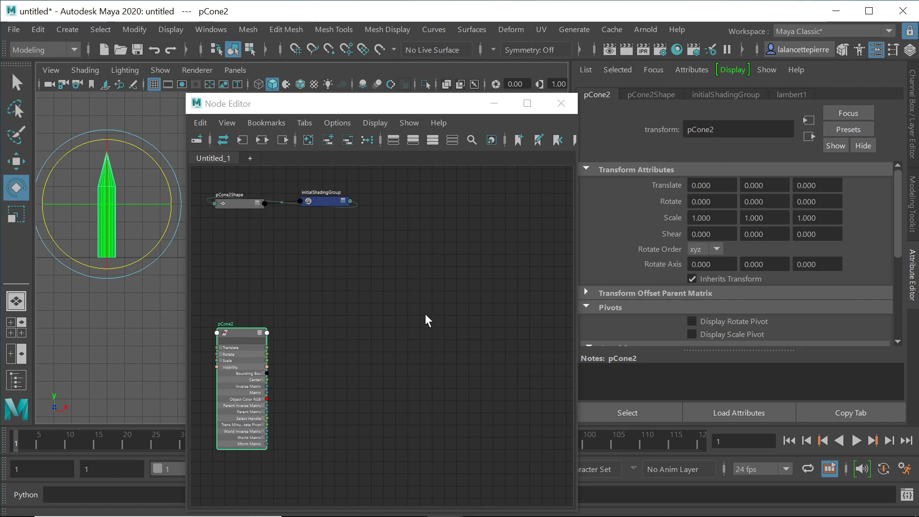
Step: Graph pCone2Shape and initialShadingGroup connections, tucking lightLinker1 and renderPartition beside them
{"action": "left_click_drag", "start_coordinate": [404, 176], "coordinate": [206, 455]}
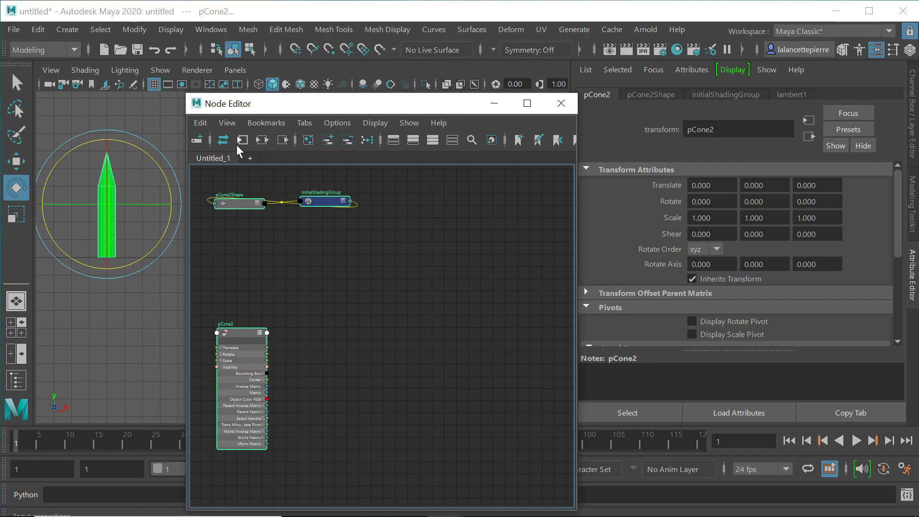
{"action": "left_click", "coordinate": [263, 140]}
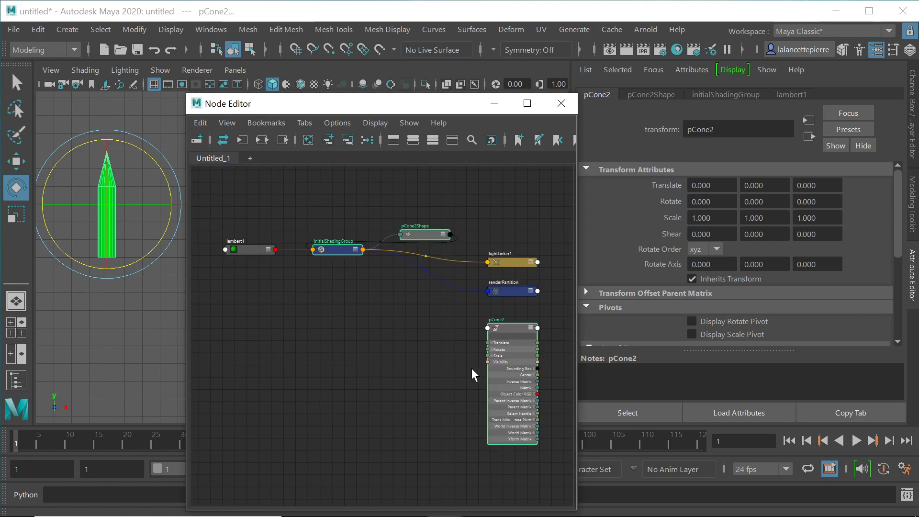
{"action": "left_click_drag", "start_coordinate": [511, 328], "coordinate": [247, 356]}
{"action": "left_click", "coordinate": [411, 329]}
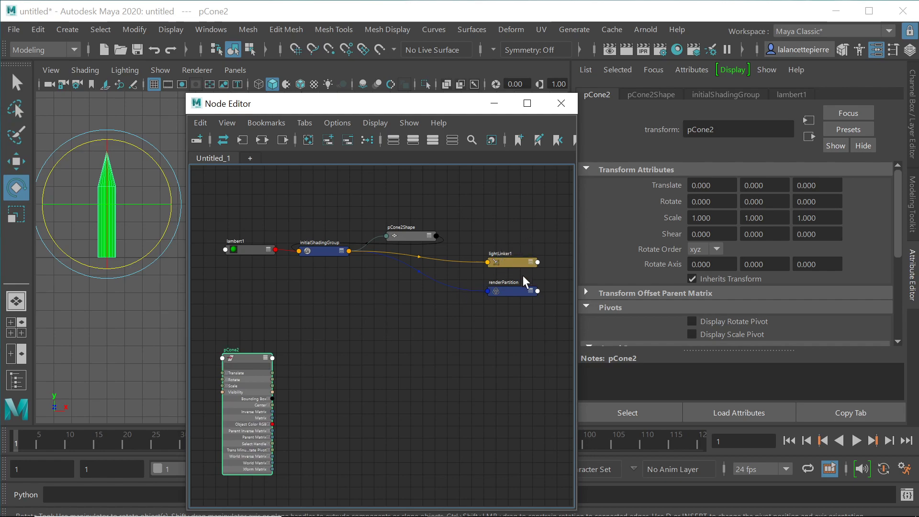
{"action": "left_click_drag", "start_coordinate": [531, 214], "coordinate": [484, 315]}
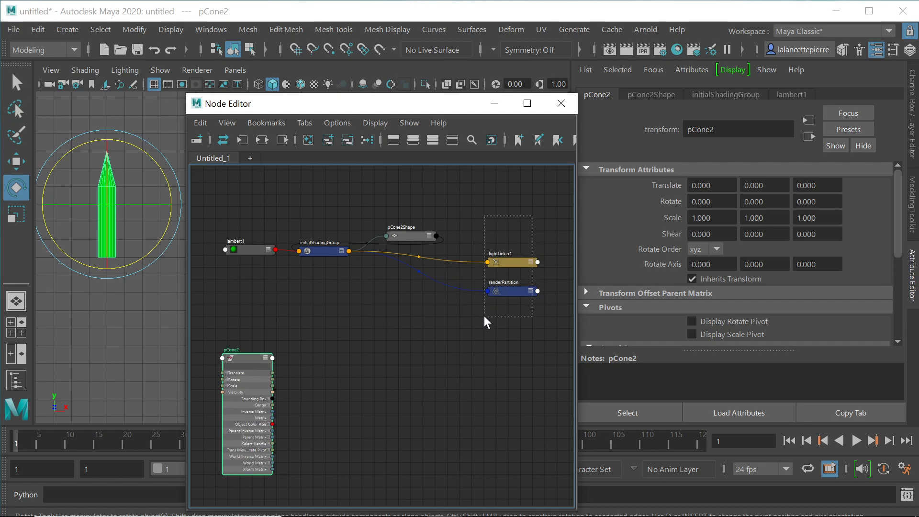
{"action": "left_click_drag", "start_coordinate": [510, 262], "coordinate": [405, 258]}
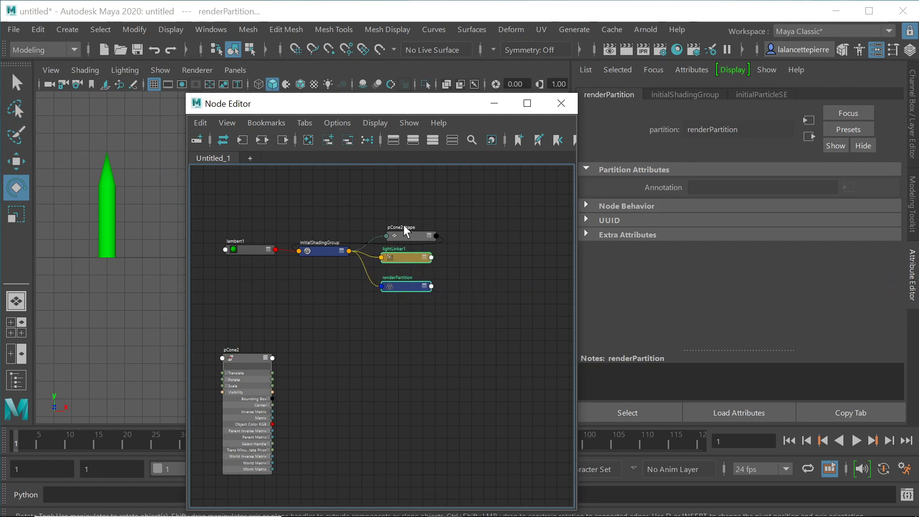
{"action": "left_click_drag", "start_coordinate": [484, 197], "coordinate": [200, 296]}
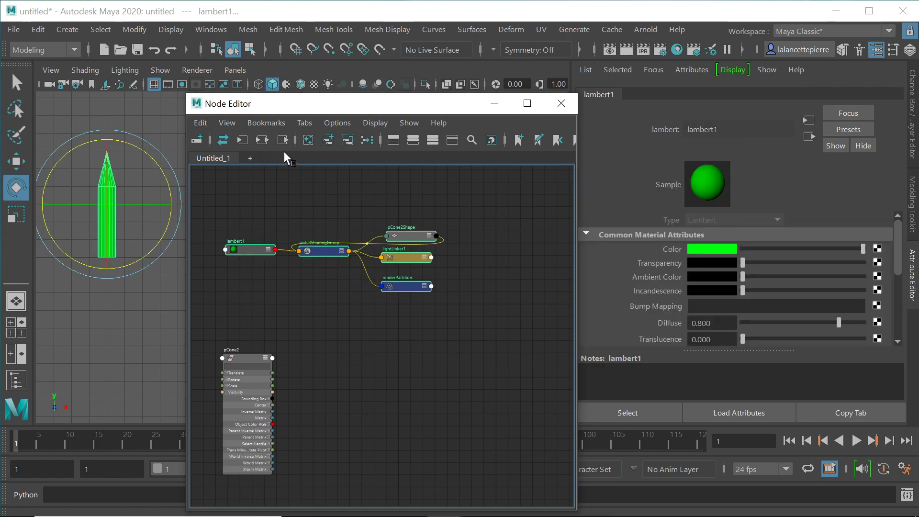
Step: Remove the five shading nodes from the graph, leaving pCone2 selected
{"action": "left_click", "coordinate": [350, 139]}
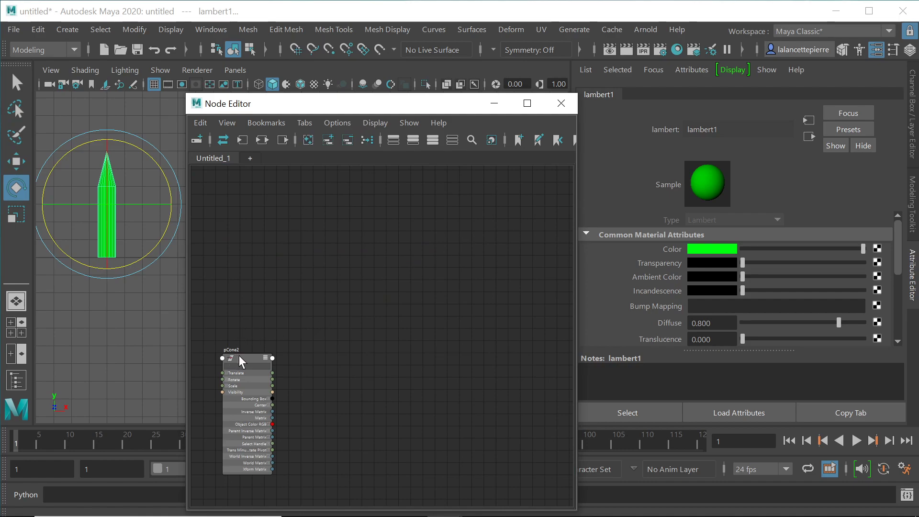
{"action": "left_click_drag", "start_coordinate": [247, 357], "coordinate": [243, 206]}
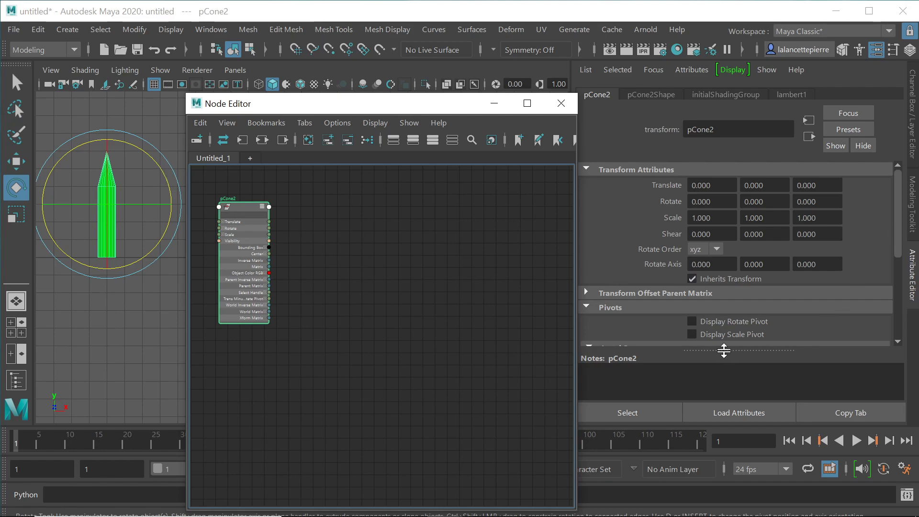
{"action": "left_click_drag", "start_coordinate": [899, 235], "coordinate": [905, 306]}
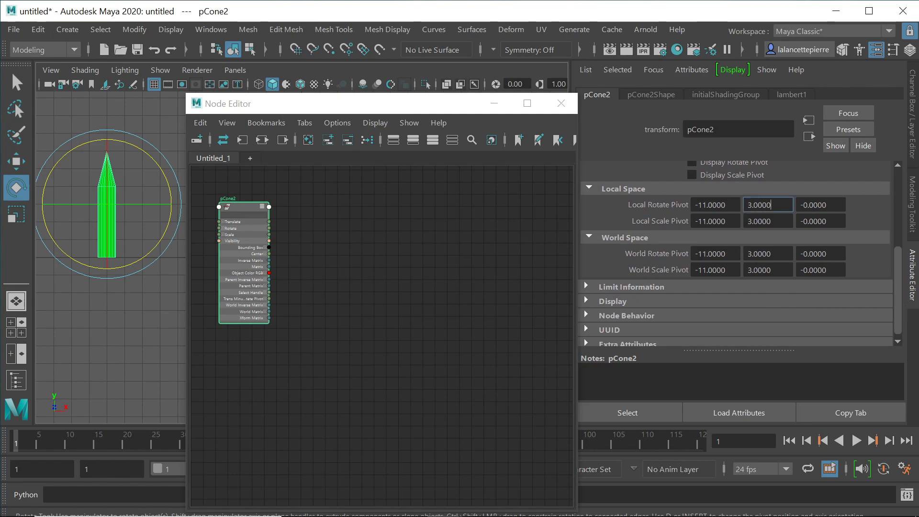
Step: Set pCone2's Local Rotate and Scale Pivot Y to 0, then test-rotate and undo
{"action": "type", "text": "0"}
{"action": "key", "text": "Return"}
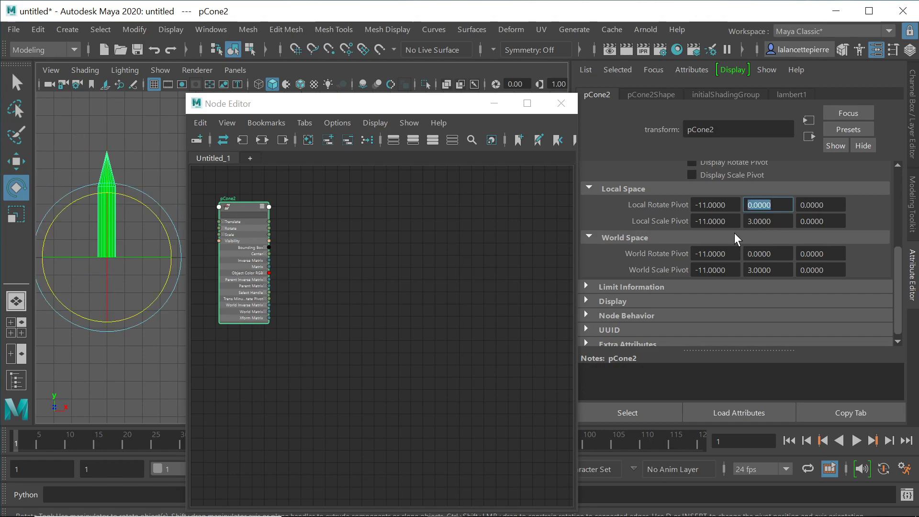
{"action": "left_click_drag", "start_coordinate": [773, 221], "coordinate": [746, 221]}
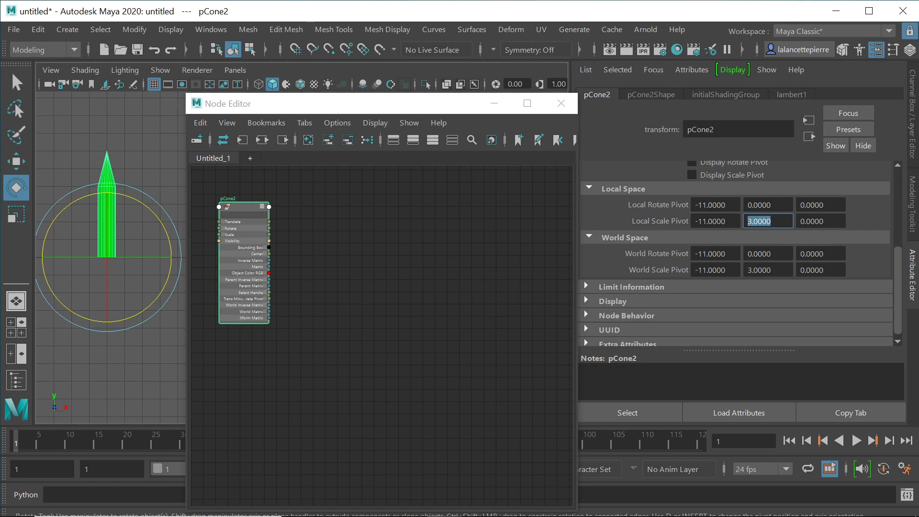
{"action": "type", "text": "0"}
{"action": "key", "text": "Return"}
{"action": "mouse_move", "coordinate": [140, 204]}
{"action": "left_mouse_down"}
{"action": "mouse_move", "coordinate": [165, 242]}
{"action": "mouse_move", "coordinate": [77, 189]}
{"action": "mouse_move", "coordinate": [153, 262]}
{"action": "mouse_move", "coordinate": [147, 210]}
{"action": "left_mouse_up"}
{"action": "key", "text": "ctrl+z"}
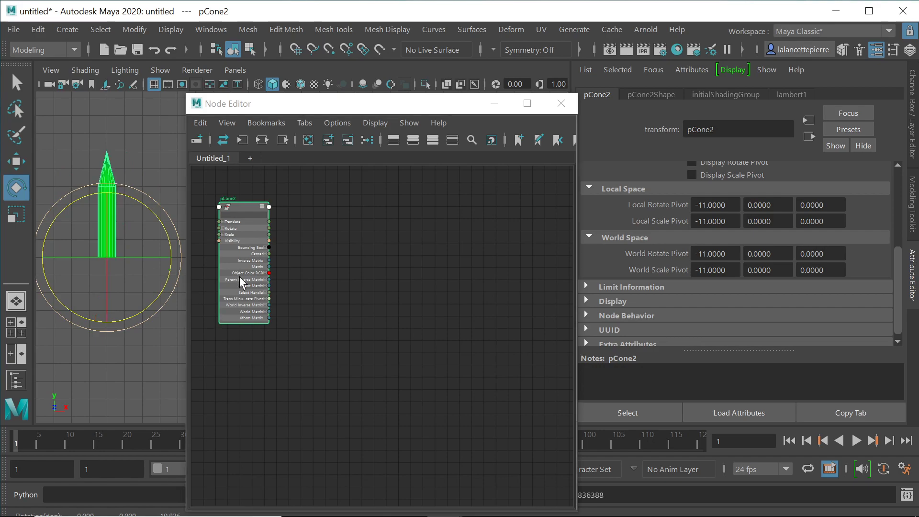
Step: Create a polygon cylinder from Create > Polygon Primitives
{"action": "left_click", "coordinate": [75, 27]}
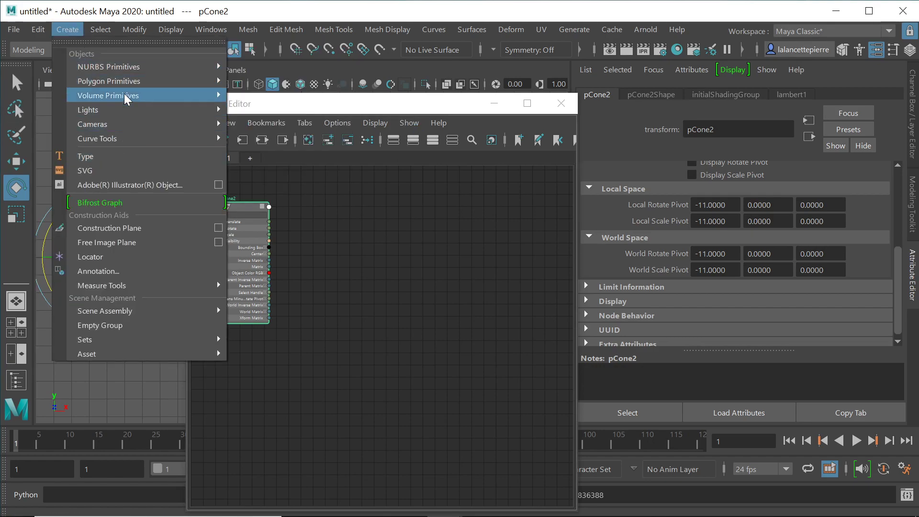
{"action": "mouse_move", "coordinate": [127, 79]}
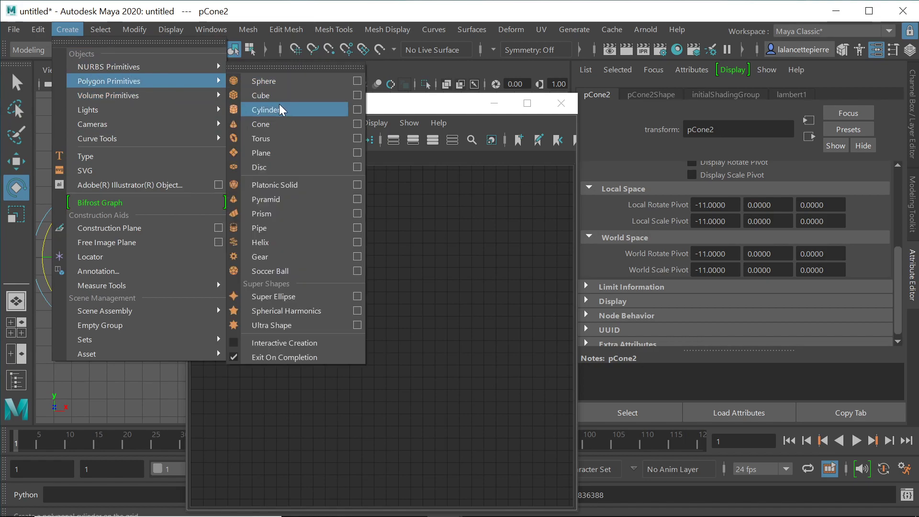
{"action": "left_click", "coordinate": [280, 106]}
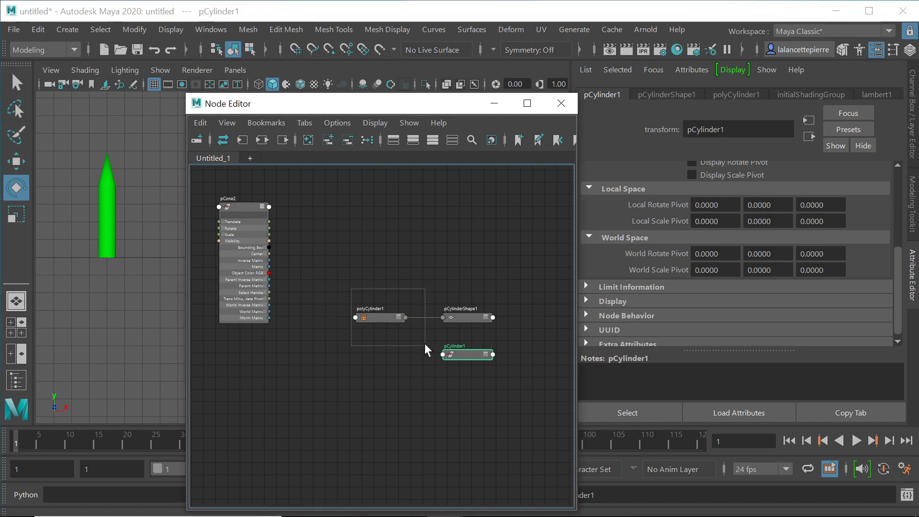
Step: Select pCylinder1 and set its Translate X to -11
{"action": "left_click", "coordinate": [396, 318]}
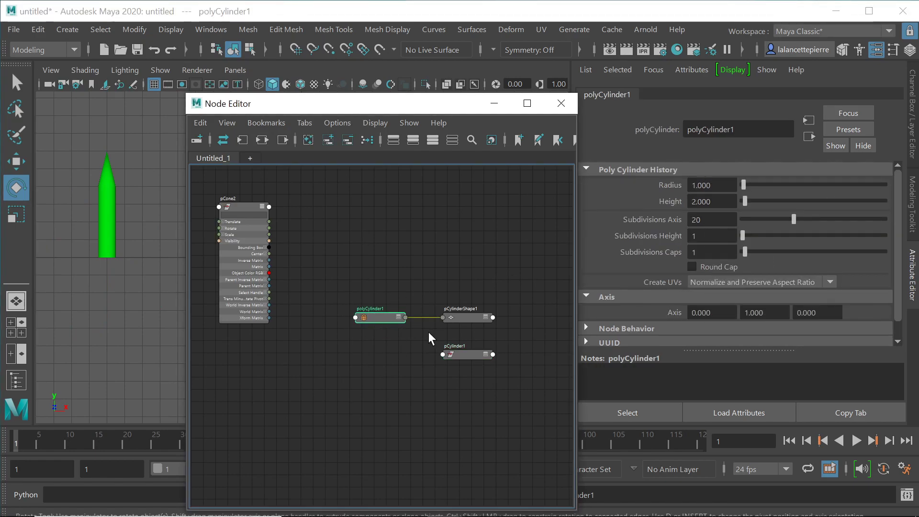
{"action": "left_click", "coordinate": [473, 353]}
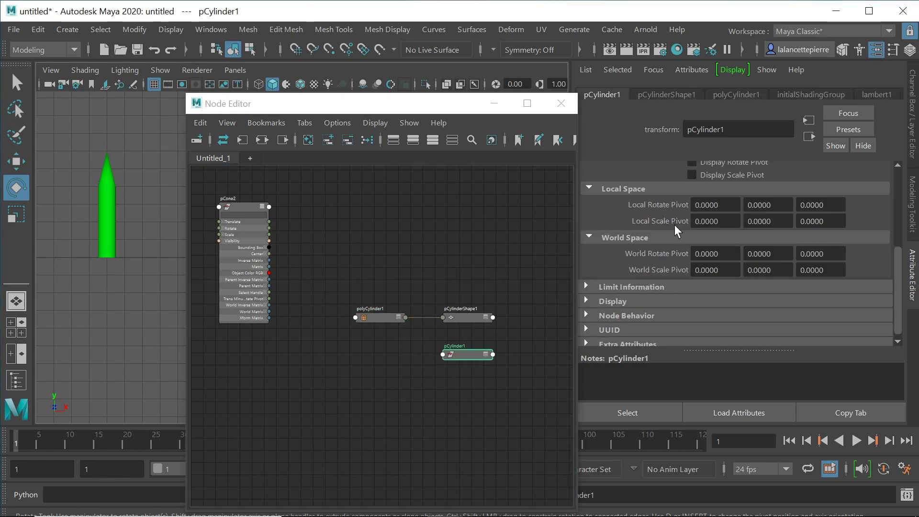
{"action": "scroll", "coordinate": [900, 275], "scroll_direction": "up", "scroll_amount": 5}
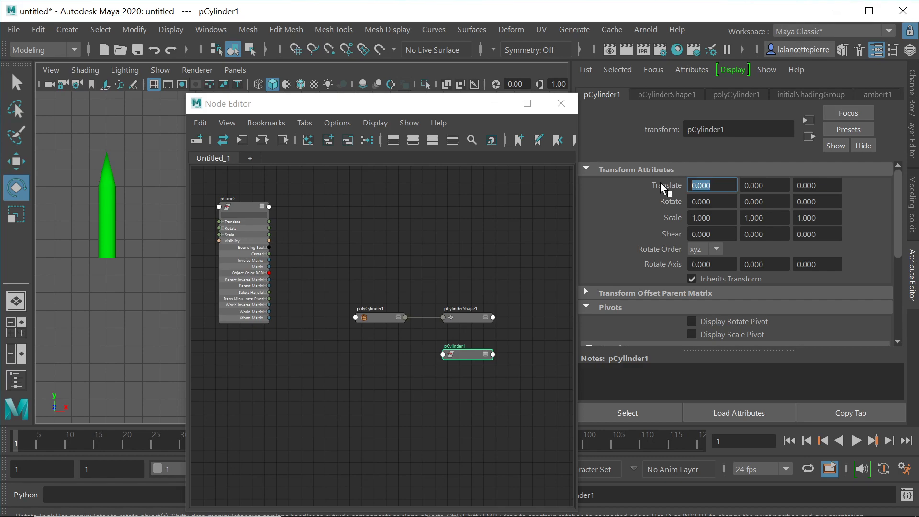
{"action": "type", "text": "-11"}
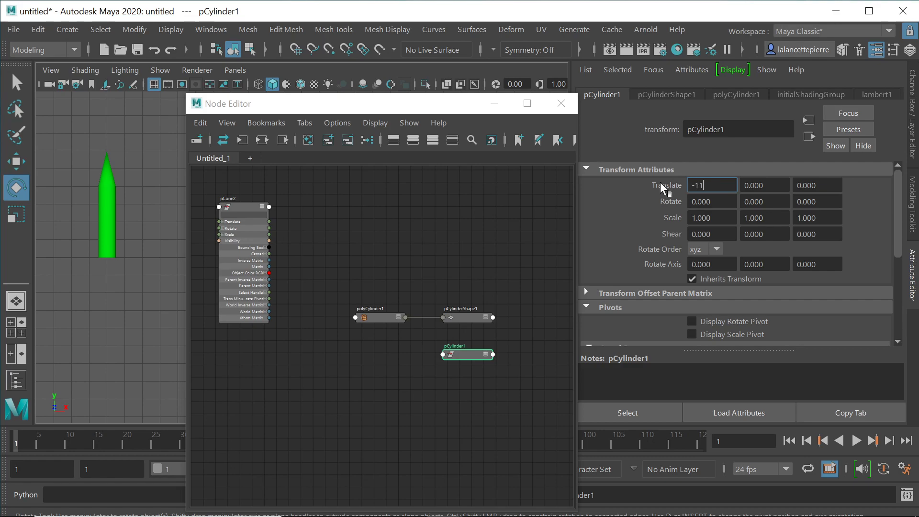
{"action": "key", "text": "Return"}
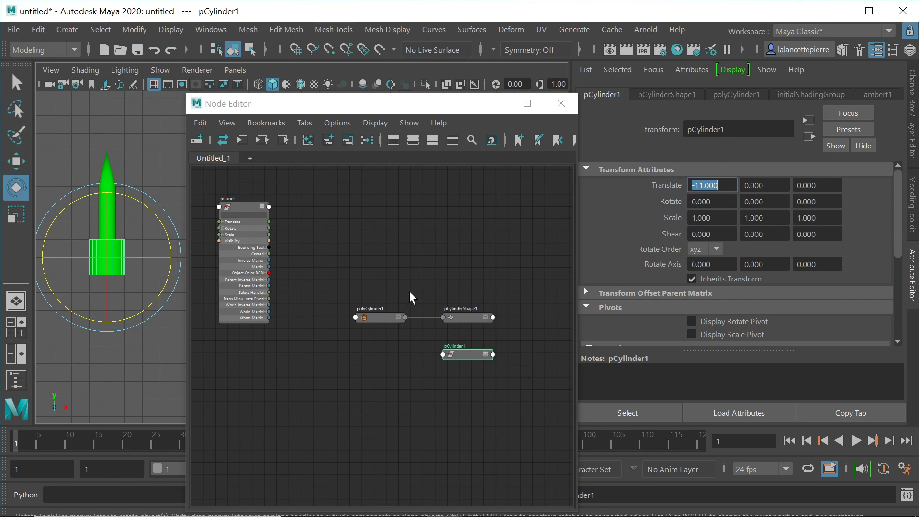
Step: Rearrange the cylinder's nodes and set pCylinder1's Local Rotate Pivot Y to -1
{"action": "left_click_drag", "start_coordinate": [342, 300], "coordinate": [447, 188]}
{"action": "left_click_drag", "start_coordinate": [466, 356], "coordinate": [417, 293]}
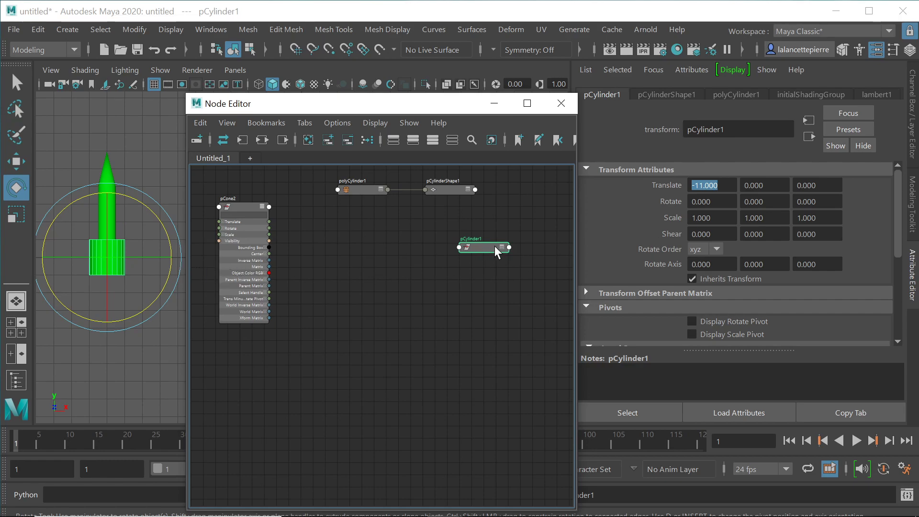
{"action": "left_click_drag", "start_coordinate": [896, 216], "coordinate": [898, 288]}
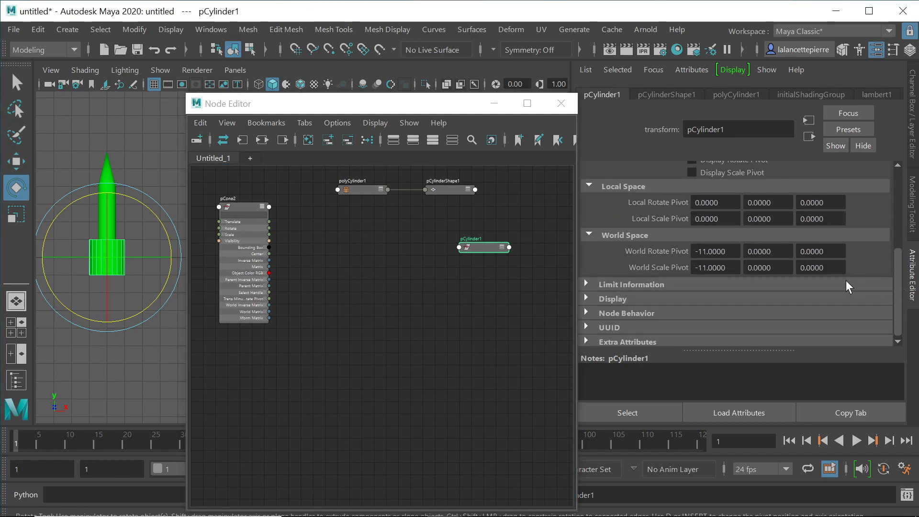
{"action": "left_click", "coordinate": [768, 203]}
{"action": "double_click", "coordinate": [765, 202]}
{"action": "type", "text": "-1"}
{"action": "key", "text": "Return"}
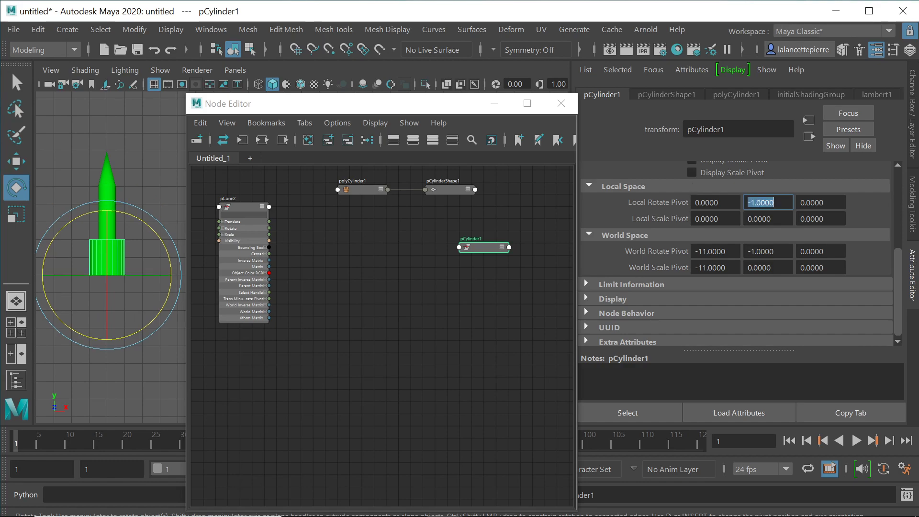
Step: Set pCylinder1's Translate Y to 1
{"action": "scroll", "coordinate": [903, 277], "scroll_direction": "up", "scroll_amount": 5}
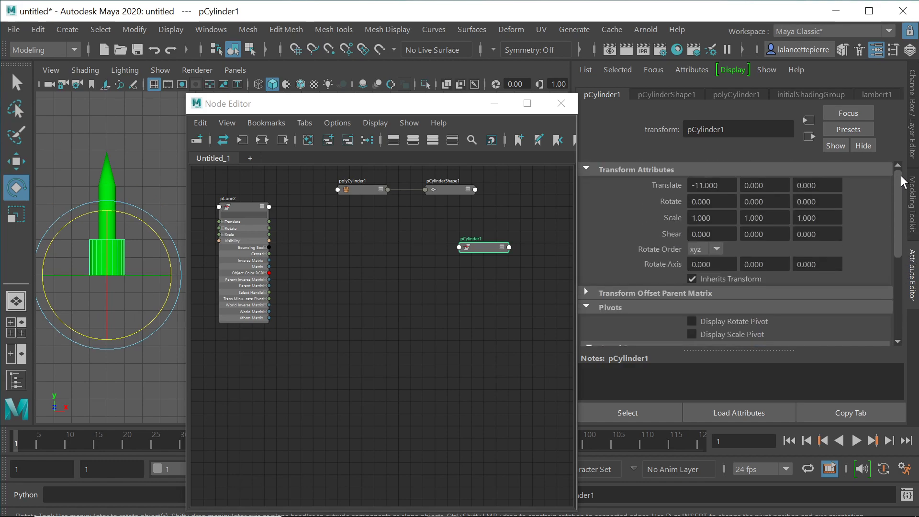
{"action": "double_click", "coordinate": [754, 185]}
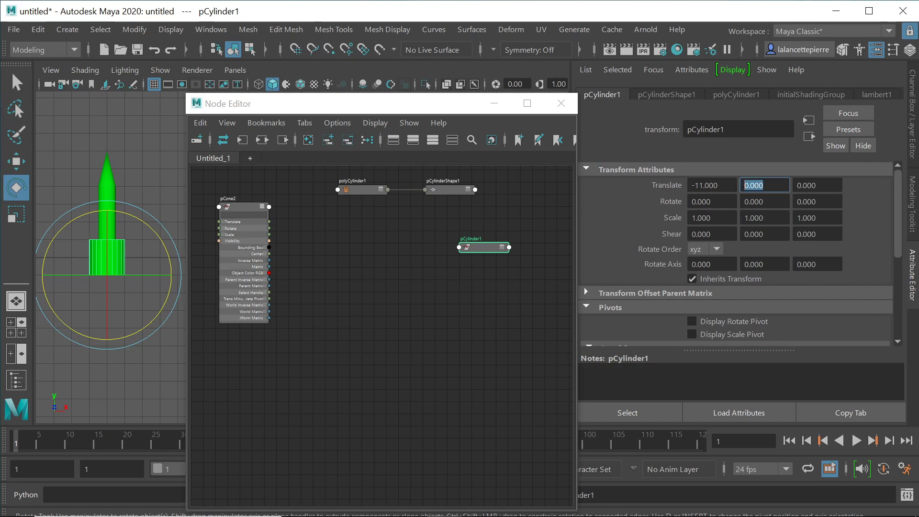
{"action": "type", "text": "1"}
{"action": "key", "text": "Return"}
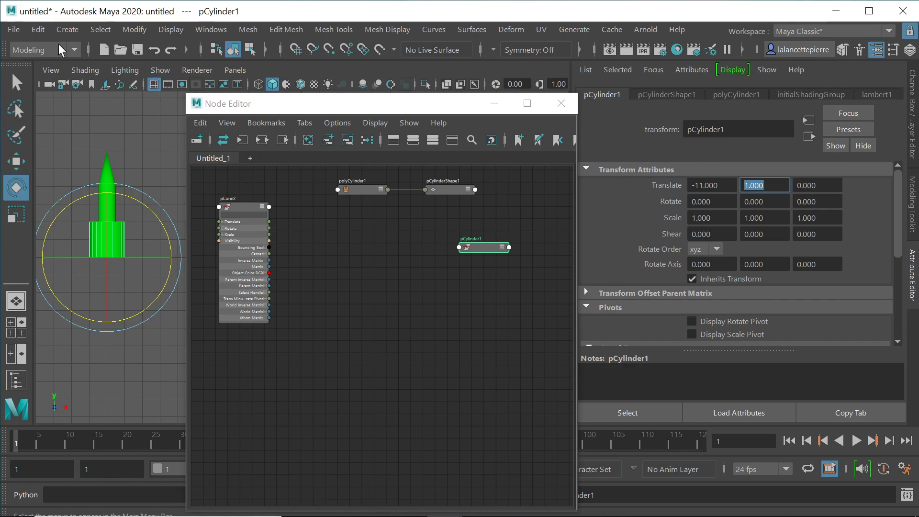
Step: Create a new polygon cone from Create > Polygon Primitives
{"action": "left_click", "coordinate": [58, 28]}
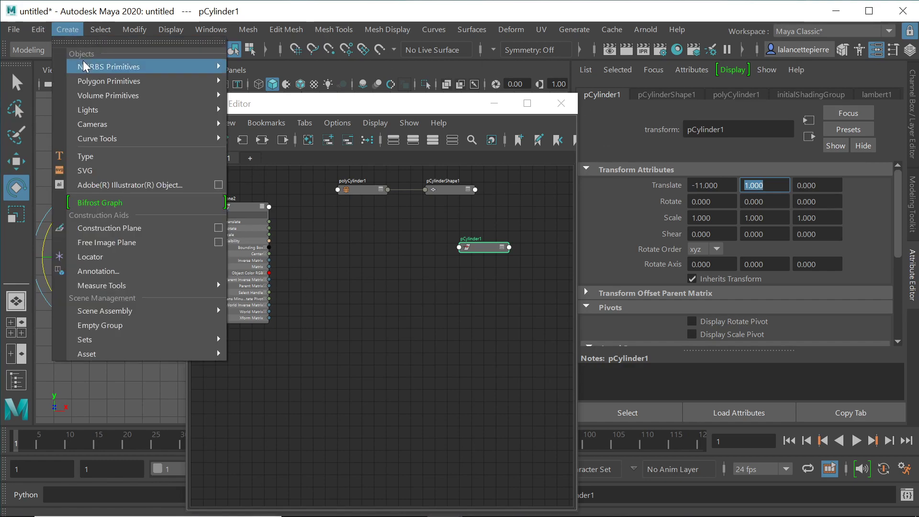
{"action": "mouse_move", "coordinate": [84, 79]}
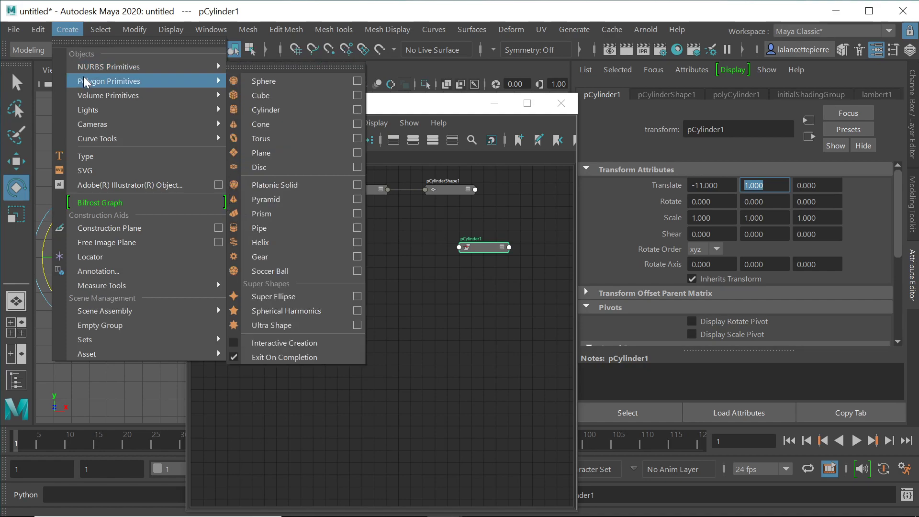
{"action": "left_click", "coordinate": [280, 123]}
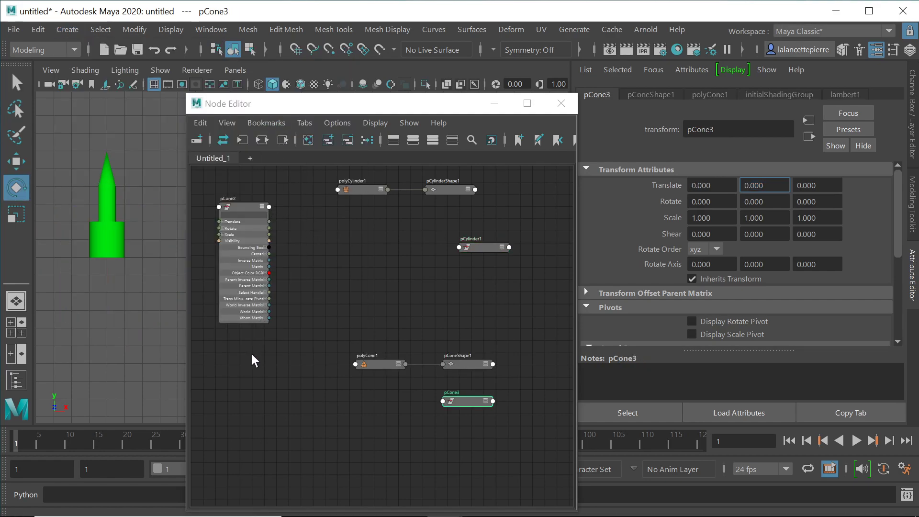
Step: Move pCone3 to Translate X -11, Y 3 and add pCylinder1 to the selection
{"action": "left_click_drag", "start_coordinate": [717, 186], "coordinate": [662, 185]}
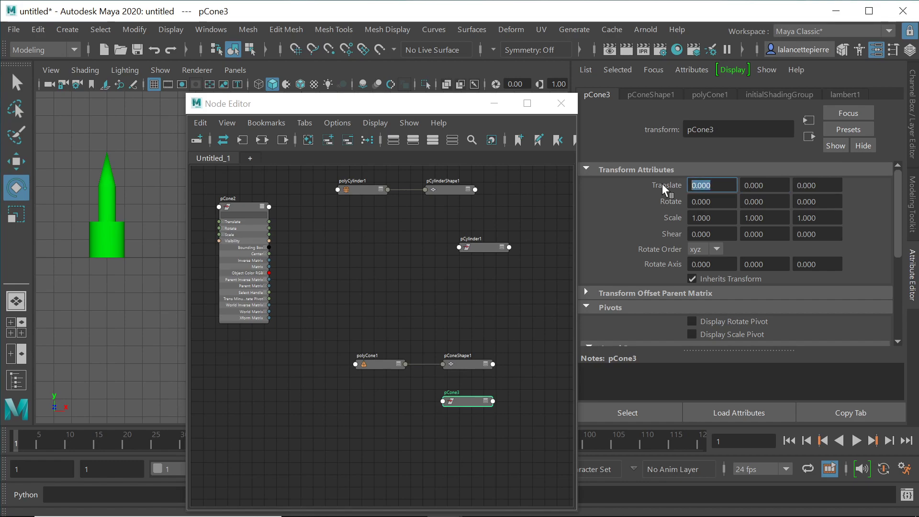
{"action": "type", "text": "-11"}
{"action": "key", "text": "Return"}
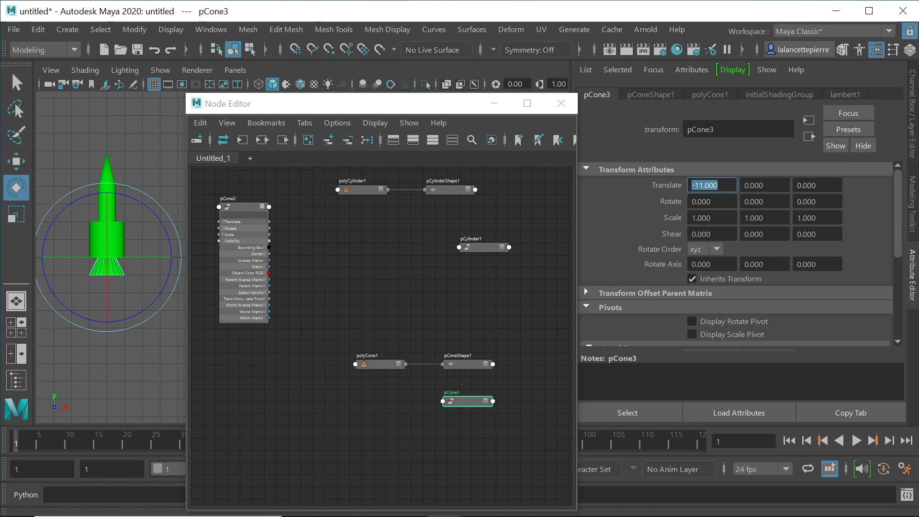
{"action": "key", "text": "Tab"}
{"action": "type", "text": "3"}
{"action": "key", "text": "Return"}
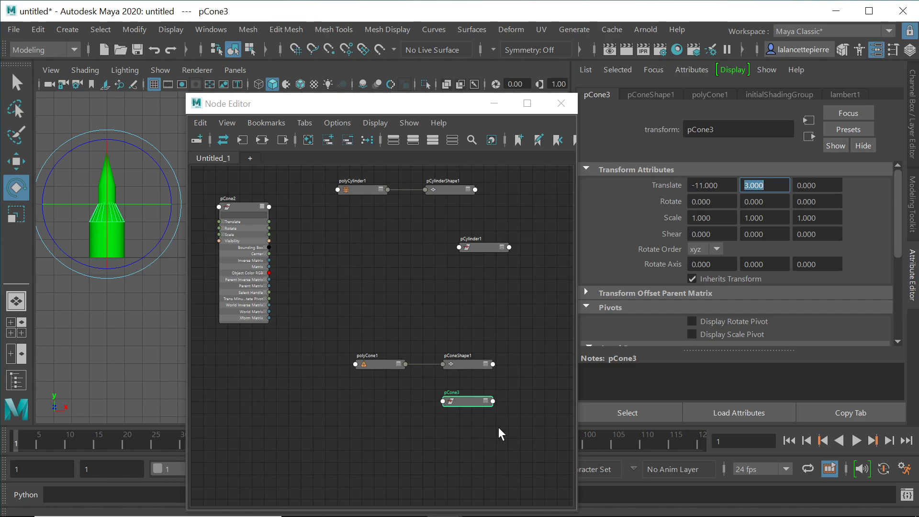
{"action": "left_click", "coordinate": [484, 245]}
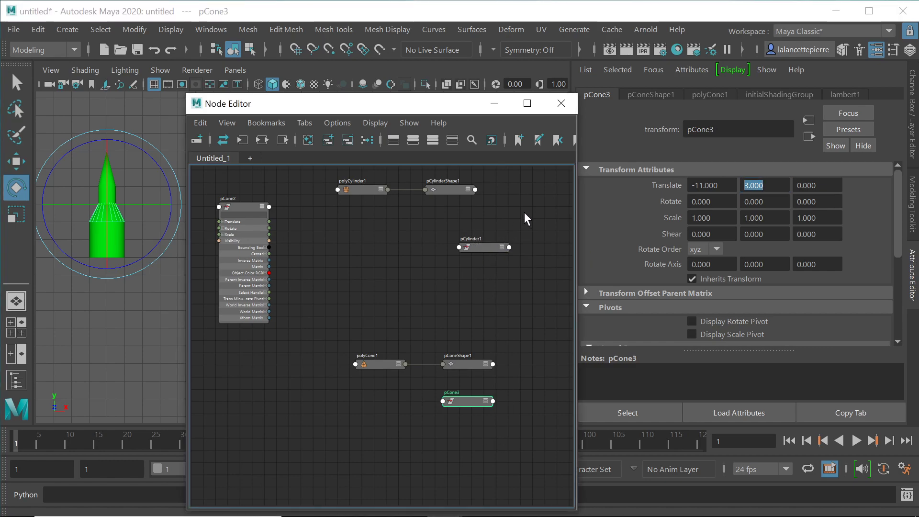
{"action": "left_click", "coordinate": [480, 247], "text": "shift"}
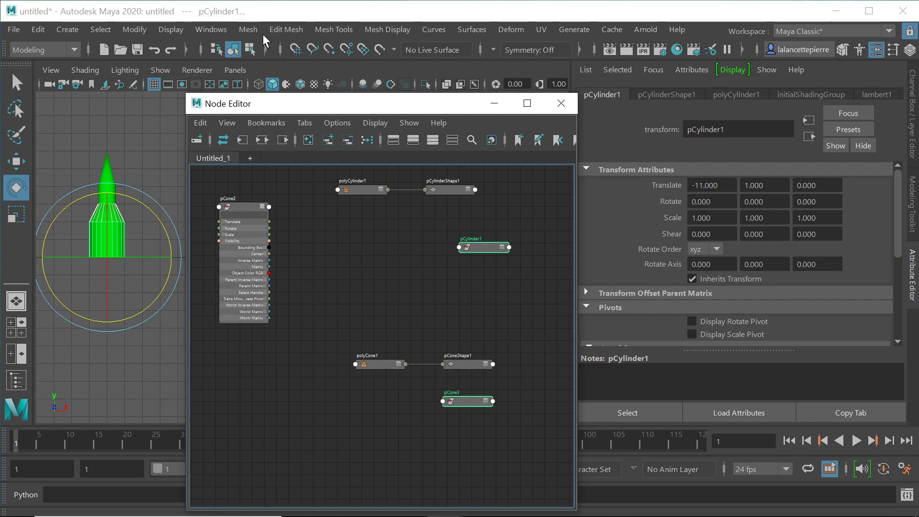
Step: Combine pCylinder1 and pCone3 with Mesh > Combine, then delete the result's history
{"action": "left_click", "coordinate": [249, 28]}
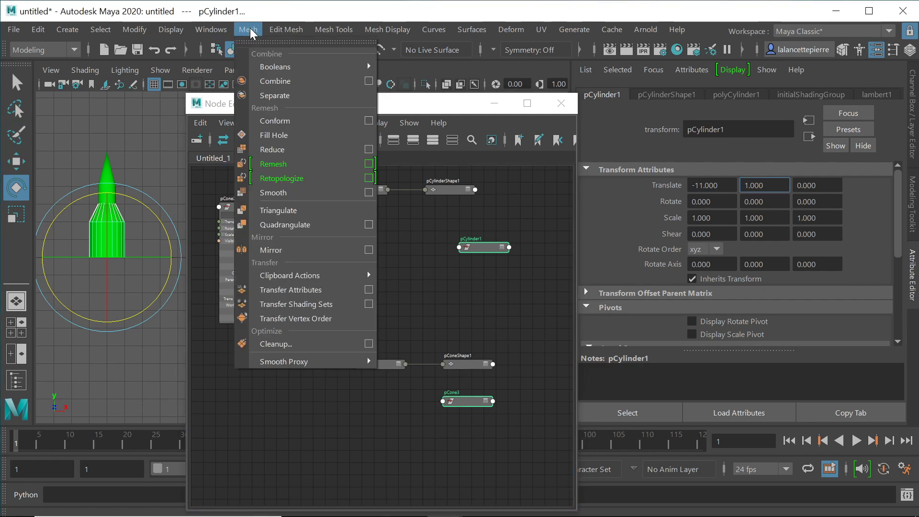
{"action": "left_click", "coordinate": [284, 80]}
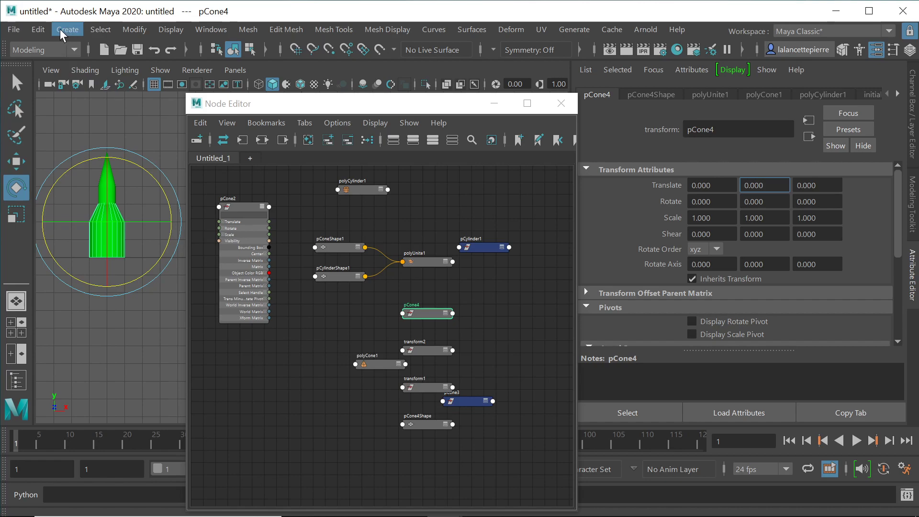
{"action": "left_click", "coordinate": [39, 29]}
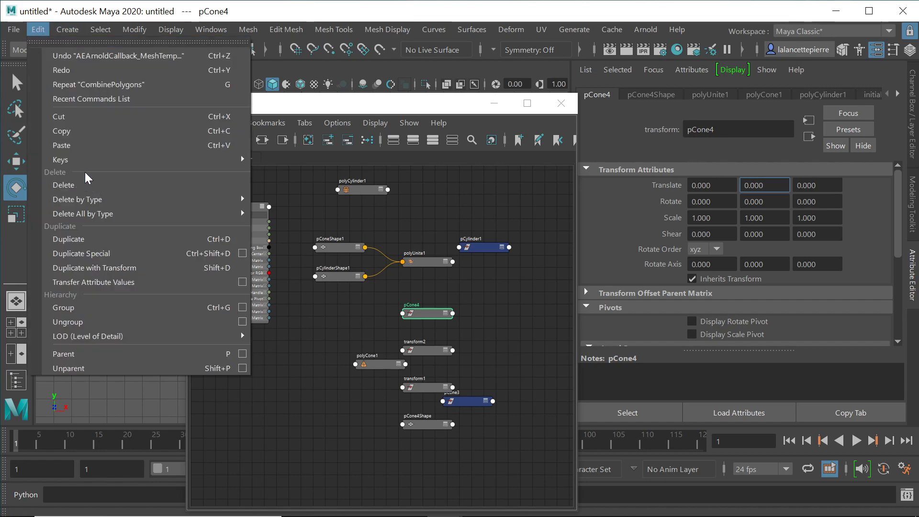
{"action": "mouse_move", "coordinate": [106, 220]}
{"action": "mouse_move", "coordinate": [95, 201]}
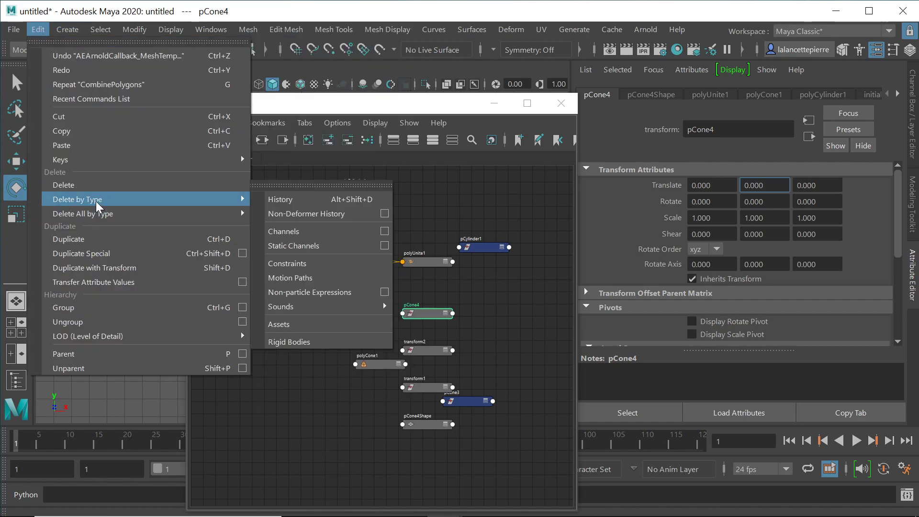
{"action": "left_click", "coordinate": [297, 199]}
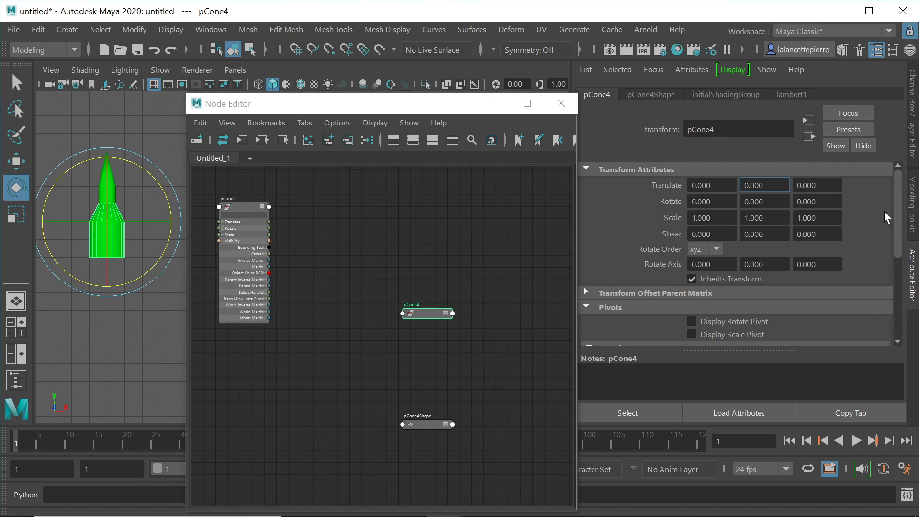
Step: Zero the Y of pCone4's local rotate and scale pivots, leaving both at -11, 0, 0, then deselect
{"action": "left_click", "coordinate": [898, 282]}
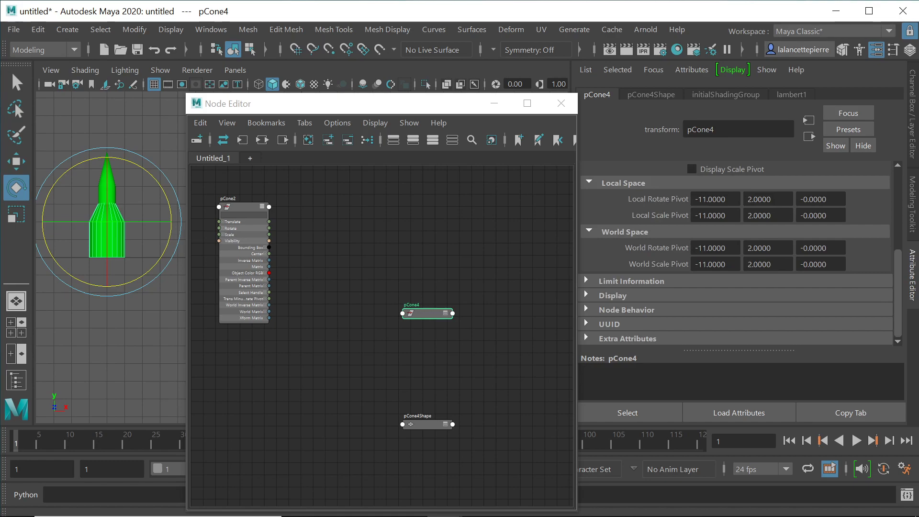
{"action": "double_click", "coordinate": [760, 199]}
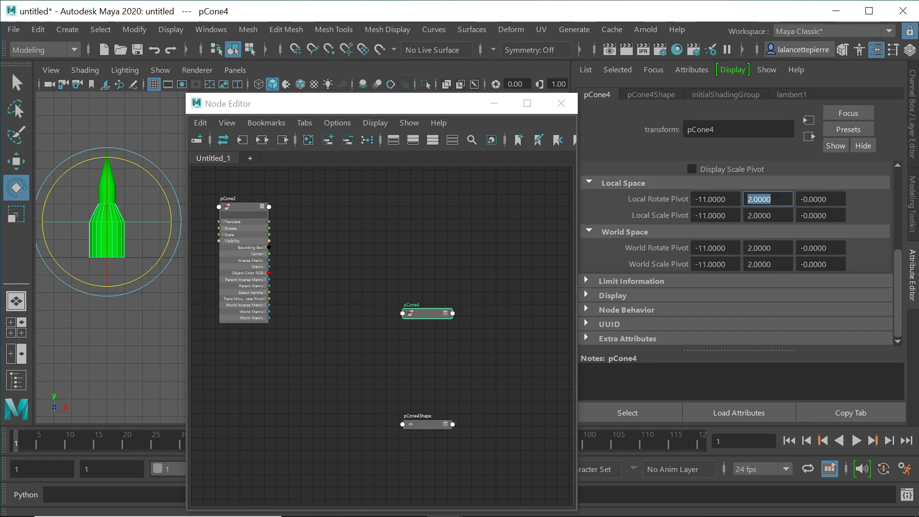
{"action": "type", "text": "0"}
{"action": "key", "text": "Return"}
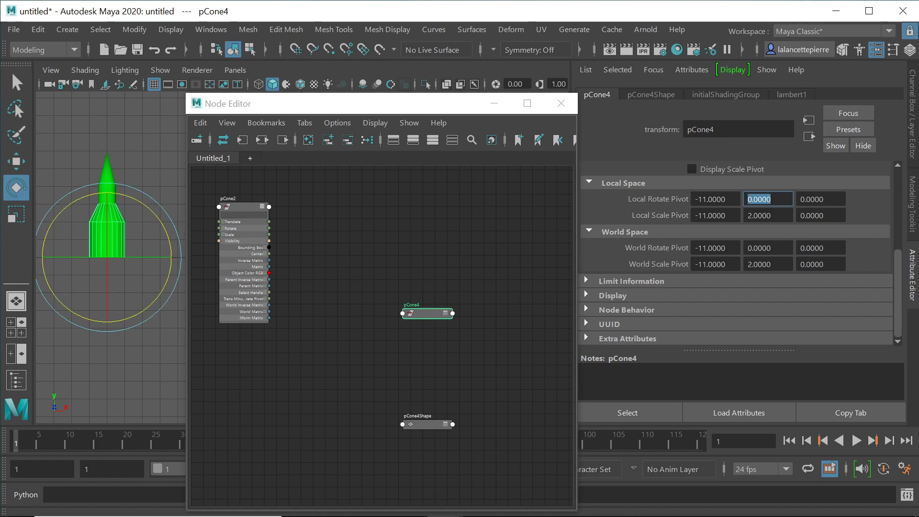
{"action": "double_click", "coordinate": [767, 216]}
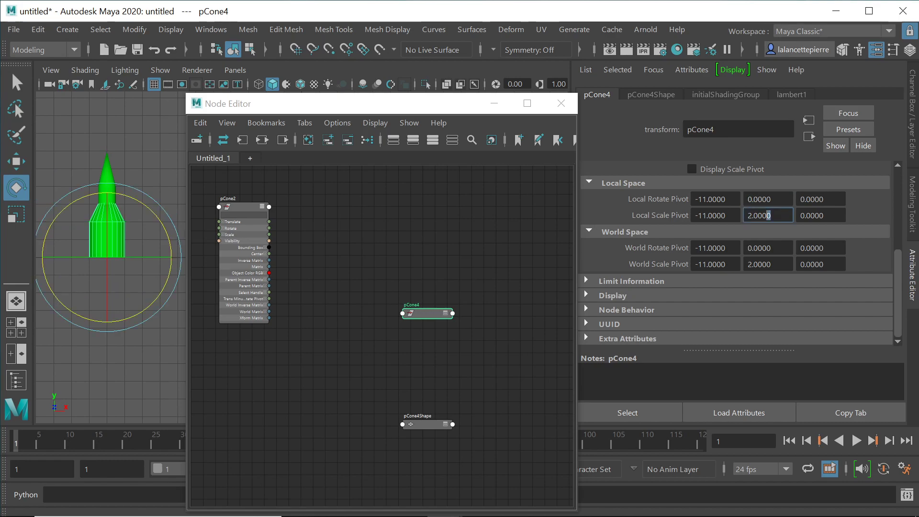
{"action": "type", "text": "0"}
{"action": "key", "text": "Return"}
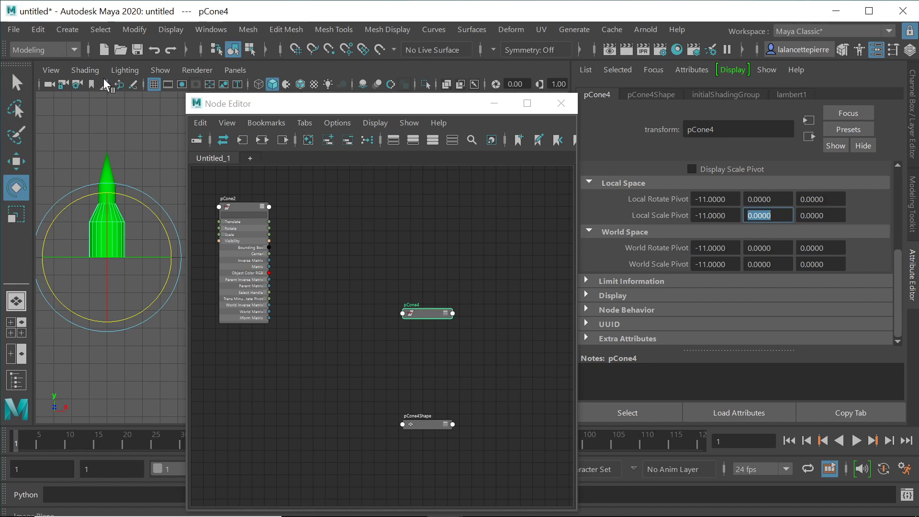
{"action": "left_click", "coordinate": [163, 156]}
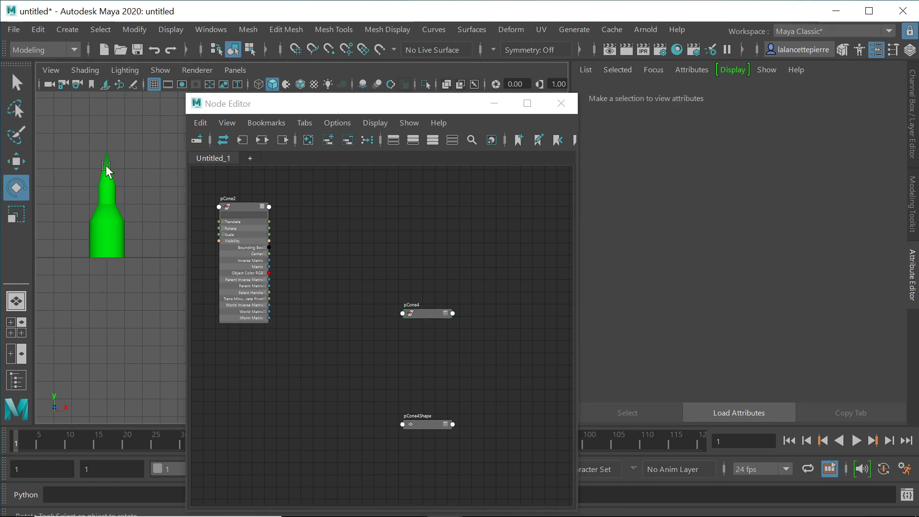
Step: Graph only the pCone4 and pCone4Shape nodes in the Node Editor
{"action": "left_click", "coordinate": [127, 243]}
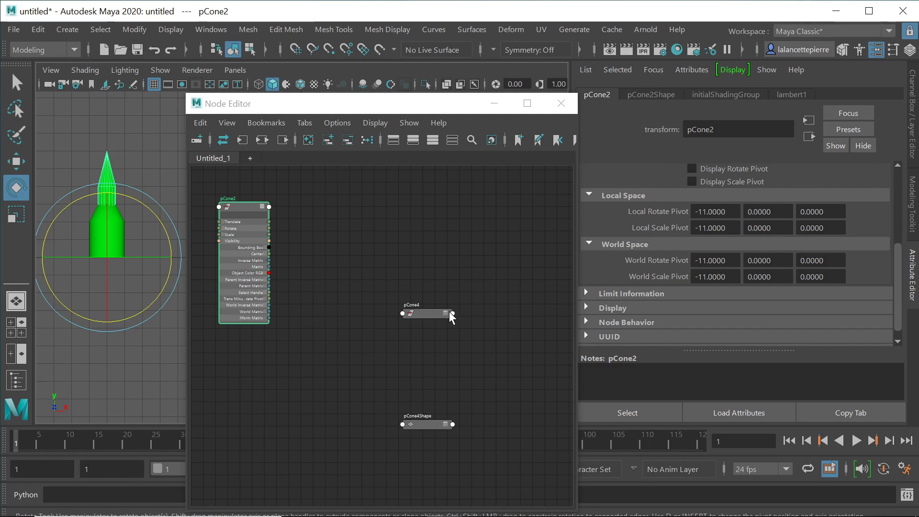
{"action": "left_click_drag", "start_coordinate": [497, 275], "coordinate": [378, 453]}
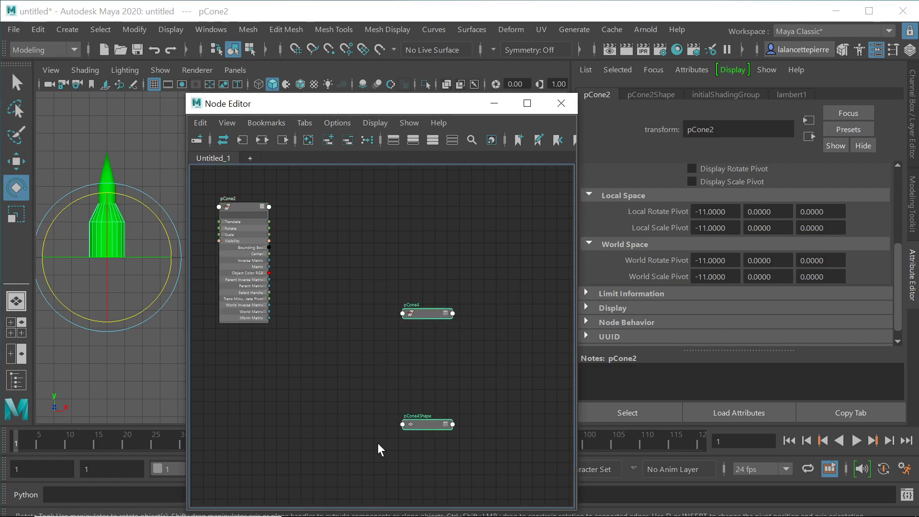
{"action": "left_click", "coordinate": [262, 140]}
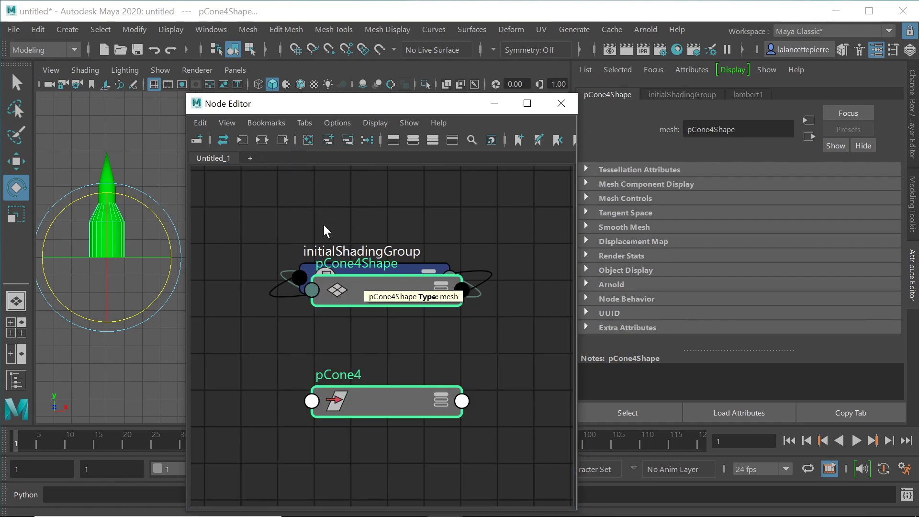
{"action": "scroll", "coordinate": [350, 227], "scroll_direction": "down", "scroll_amount": 8}
{"action": "scroll", "coordinate": [350, 227], "scroll_direction": "down", "scroll_amount": 2}
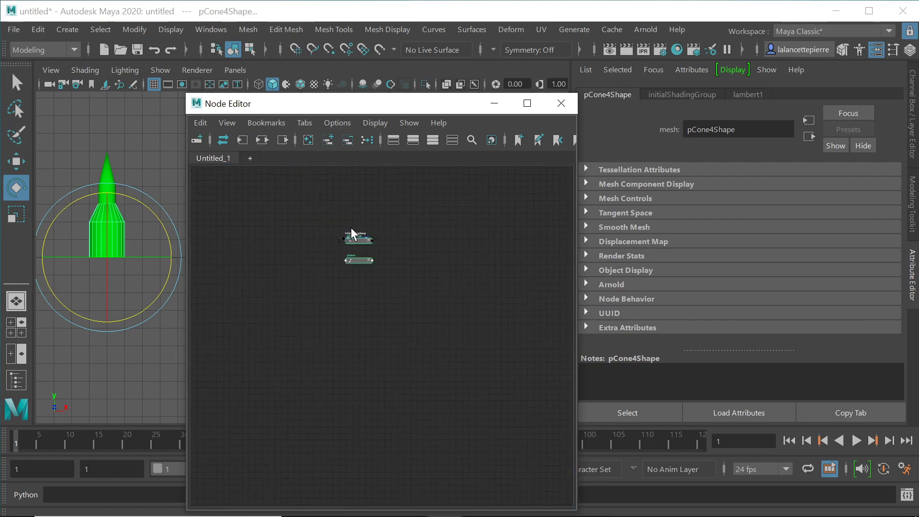
Step: Graph the whole rocket's input and output connections and reposition the pCone2 and pCone4 nodes
{"action": "left_click_drag", "start_coordinate": [137, 116], "coordinate": [82, 255]}
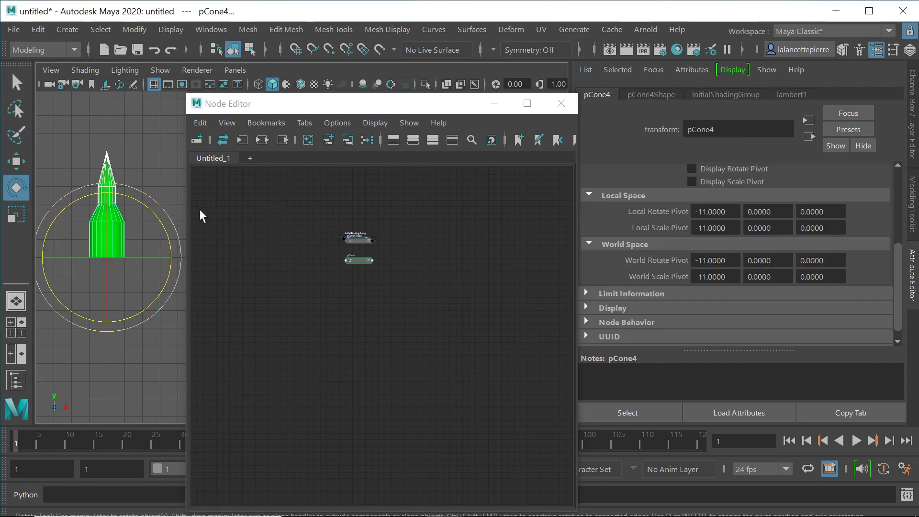
{"action": "left_click", "coordinate": [259, 140]}
{"action": "scroll", "coordinate": [464, 300], "scroll_direction": "down", "scroll_amount": 3}
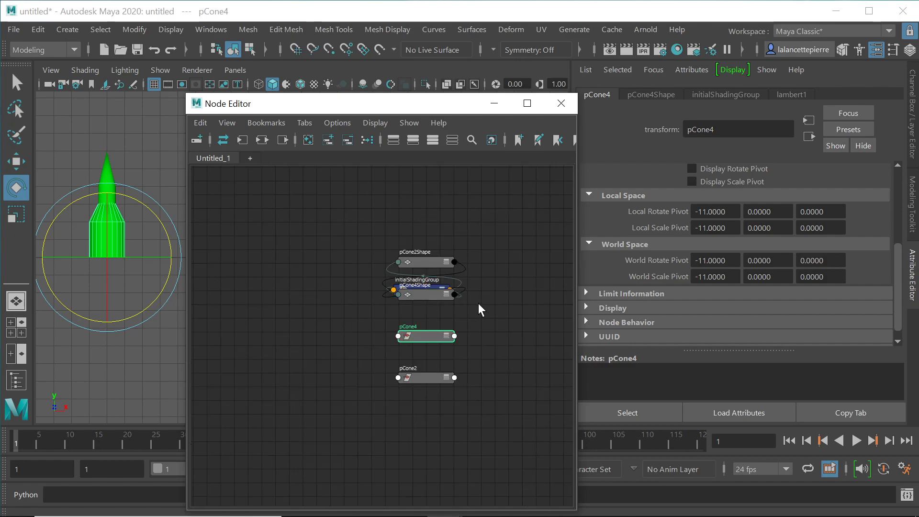
{"action": "left_click", "coordinate": [444, 320]}
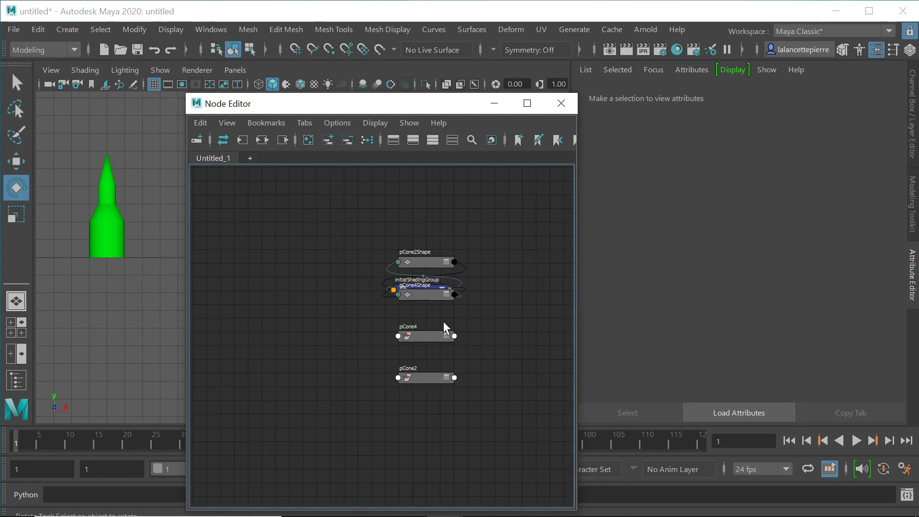
{"action": "left_click_drag", "start_coordinate": [429, 339], "coordinate": [456, 340]}
{"action": "left_click_drag", "start_coordinate": [427, 377], "coordinate": [265, 341]}
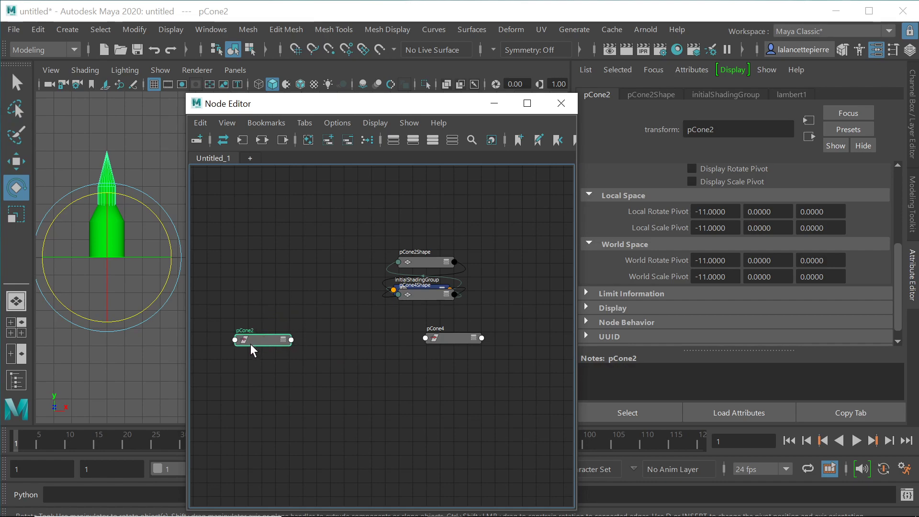
Step: Expand pCone2 and remove the shape and shading group nodes from the graph
{"action": "left_click", "coordinate": [283, 339]}
{"action": "left_click", "coordinate": [283, 339]}
{"action": "left_click_drag", "start_coordinate": [342, 218], "coordinate": [488, 304]}
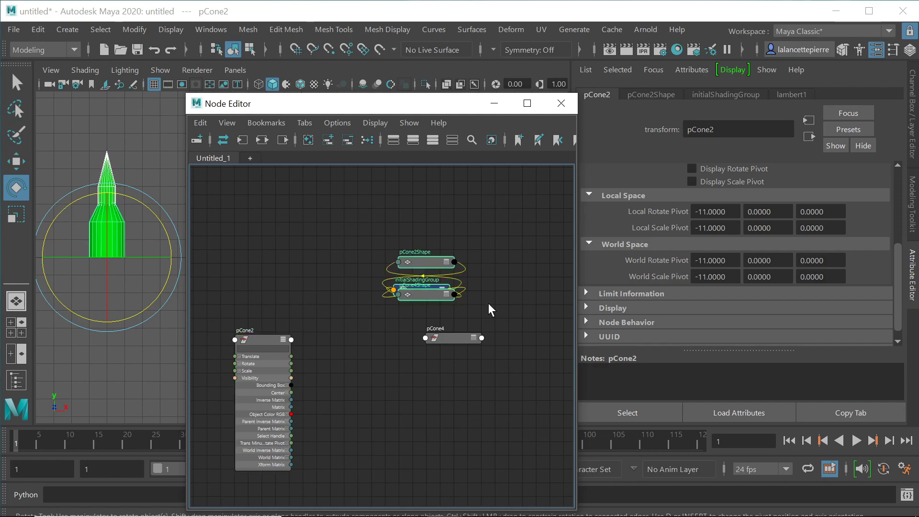
{"action": "left_click", "coordinate": [349, 138]}
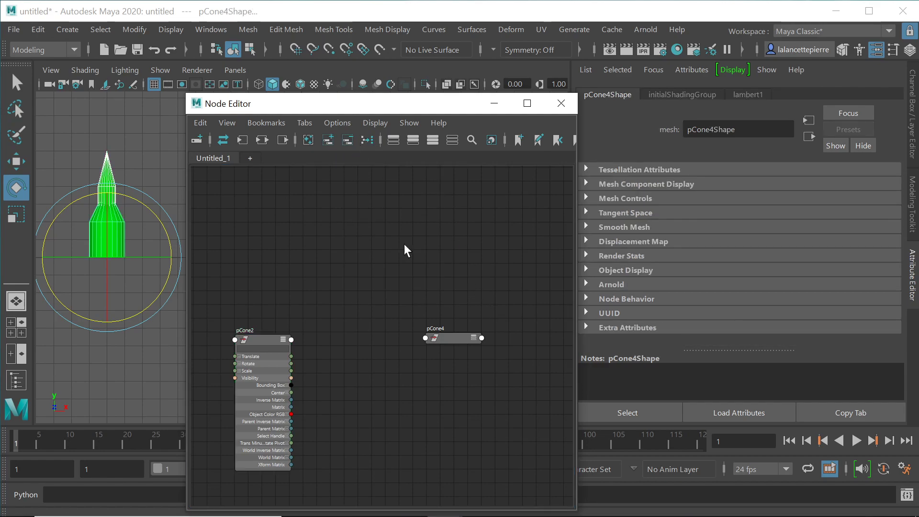
Step: Expand pCone4 to its full attribute list and place pCone2 and pCone4 side by side
{"action": "left_click", "coordinate": [476, 340]}
{"action": "left_click", "coordinate": [474, 338]}
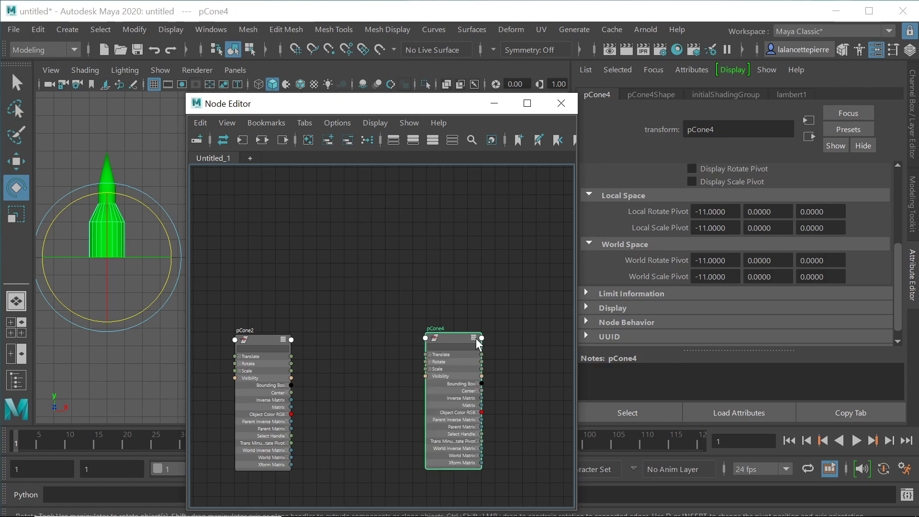
{"action": "left_click_drag", "start_coordinate": [451, 341], "coordinate": [497, 235]}
{"action": "left_click_drag", "start_coordinate": [265, 339], "coordinate": [280, 232]}
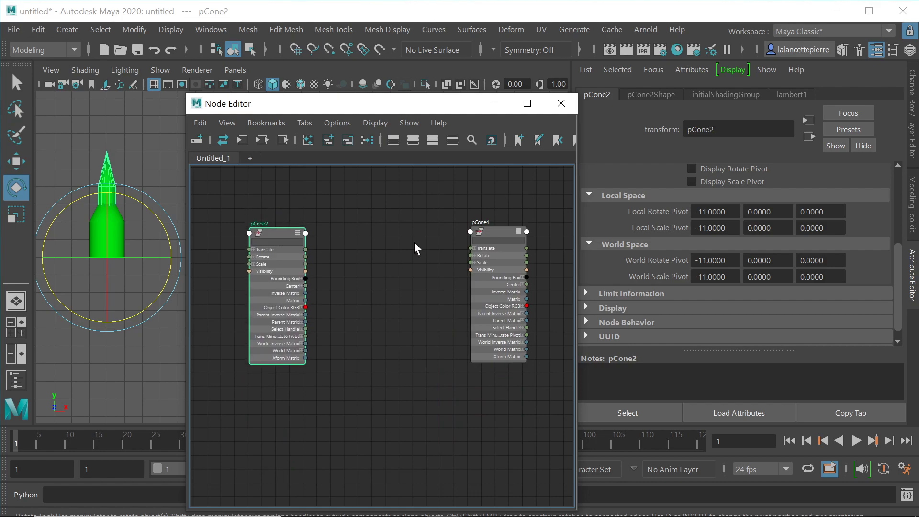
{"action": "left_click_drag", "start_coordinate": [274, 232], "coordinate": [248, 231]}
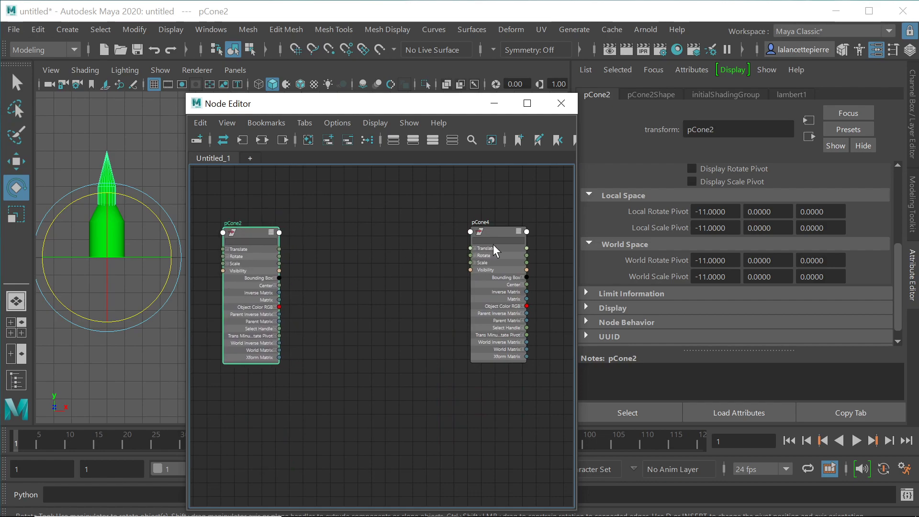
{"action": "left_click_drag", "start_coordinate": [492, 228], "coordinate": [512, 229]}
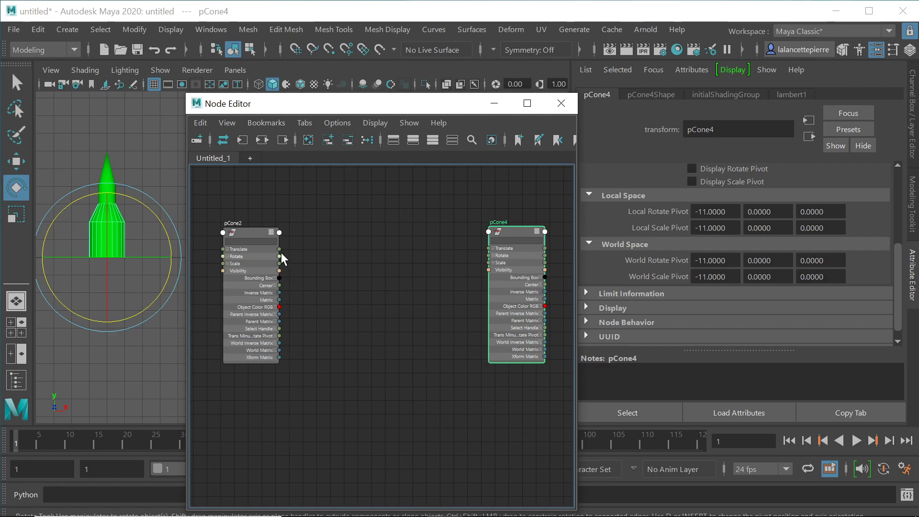
Step: Connect pCone2's Rotate to pCone4's Rotate, test-rotate pCone2, and undo the test
{"action": "left_click_drag", "start_coordinate": [280, 255], "coordinate": [490, 253]}
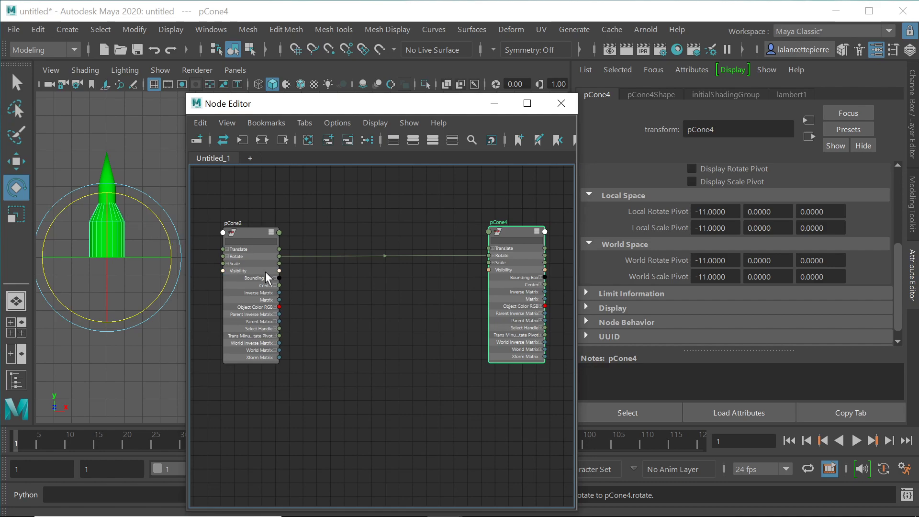
{"action": "left_click", "coordinate": [107, 168]}
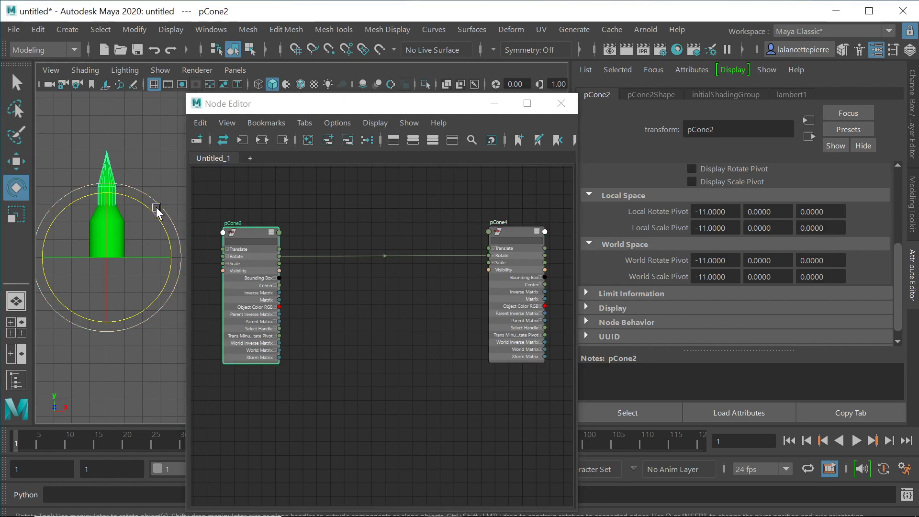
{"action": "left_click_drag", "start_coordinate": [144, 205], "coordinate": [176, 186]}
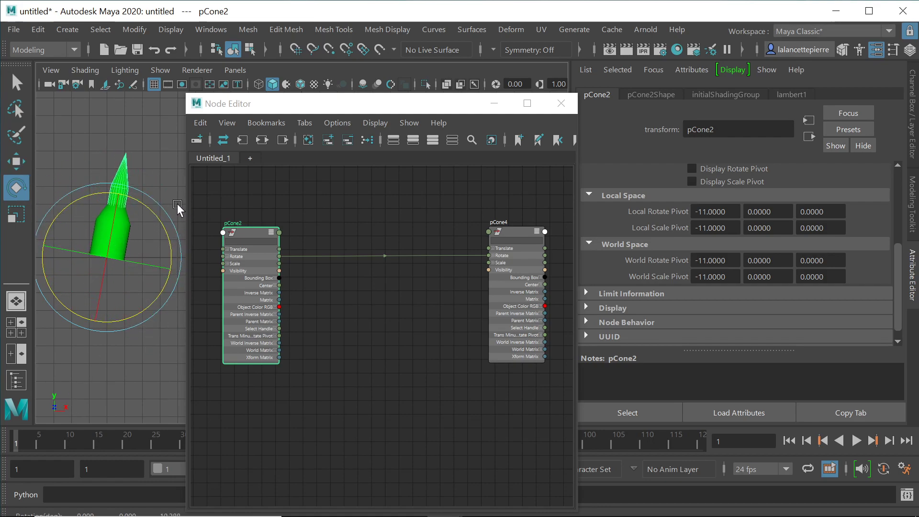
{"action": "key", "text": "ctrl+z"}
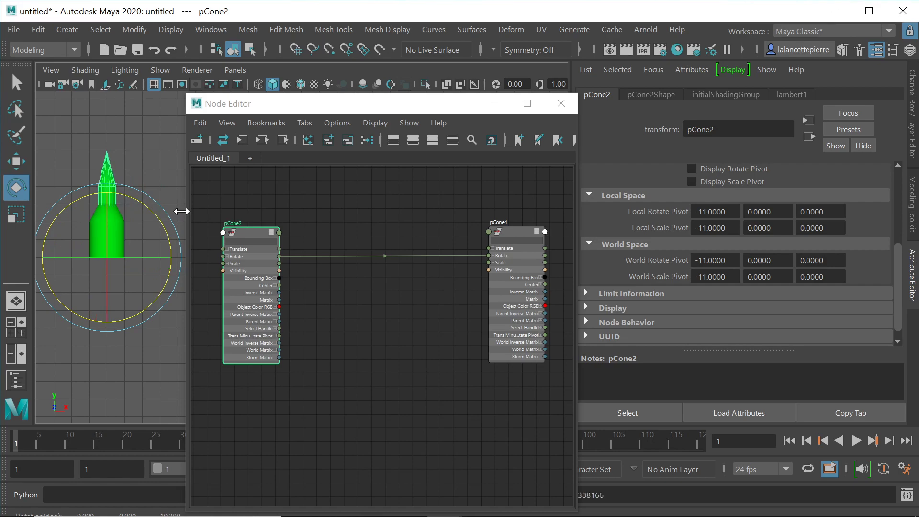
Step: Try rotating pCone4 directly to confirm it is now driven, then deselect
{"action": "left_click", "coordinate": [146, 128]}
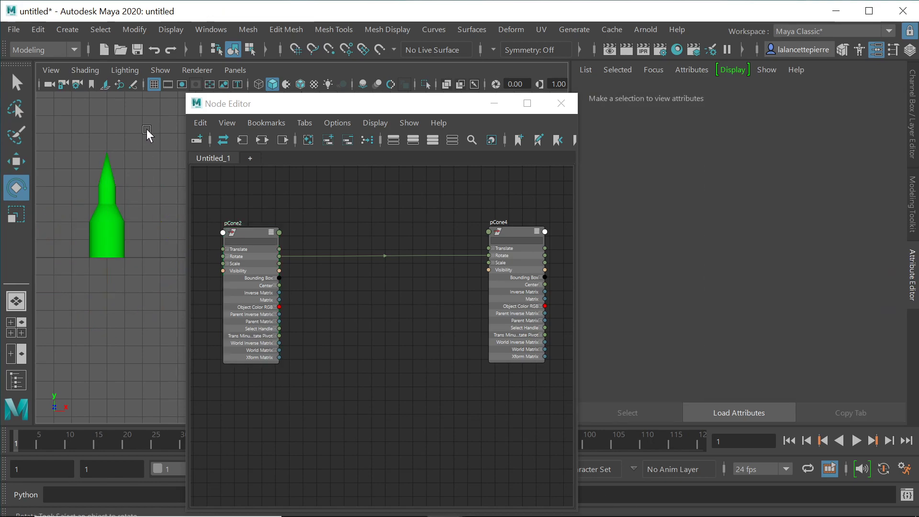
{"action": "left_click", "coordinate": [123, 222]}
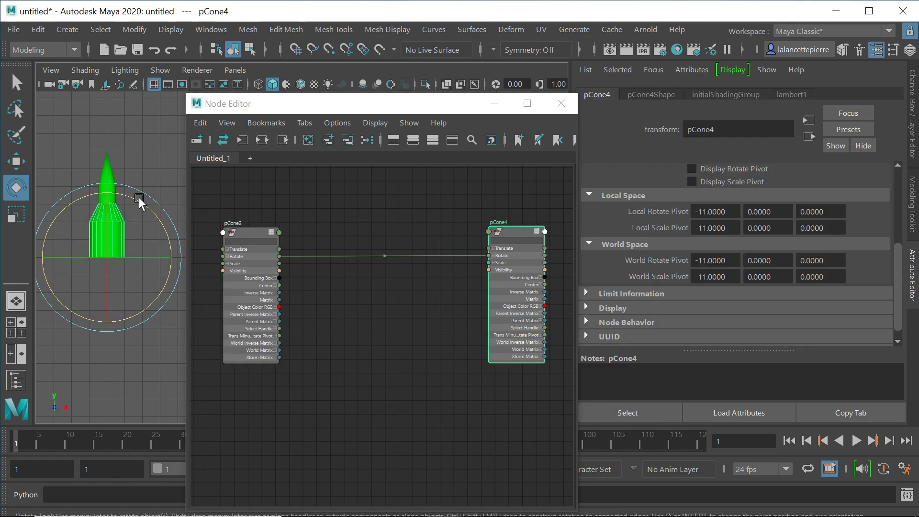
{"action": "mouse_move", "coordinate": [138, 198]}
{"action": "left_mouse_down"}
{"action": "mouse_move", "coordinate": [177, 249]}
{"action": "mouse_move", "coordinate": [146, 185]}
{"action": "left_mouse_up"}
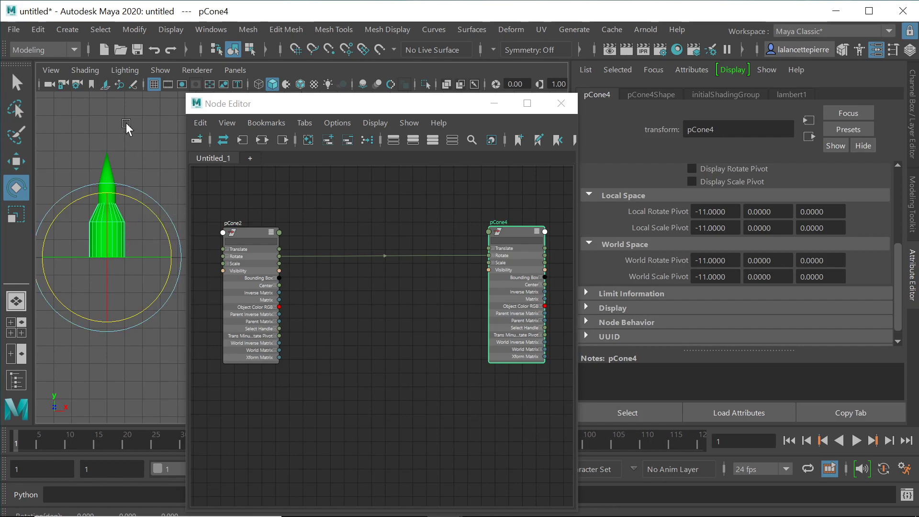
{"action": "left_click", "coordinate": [126, 125]}
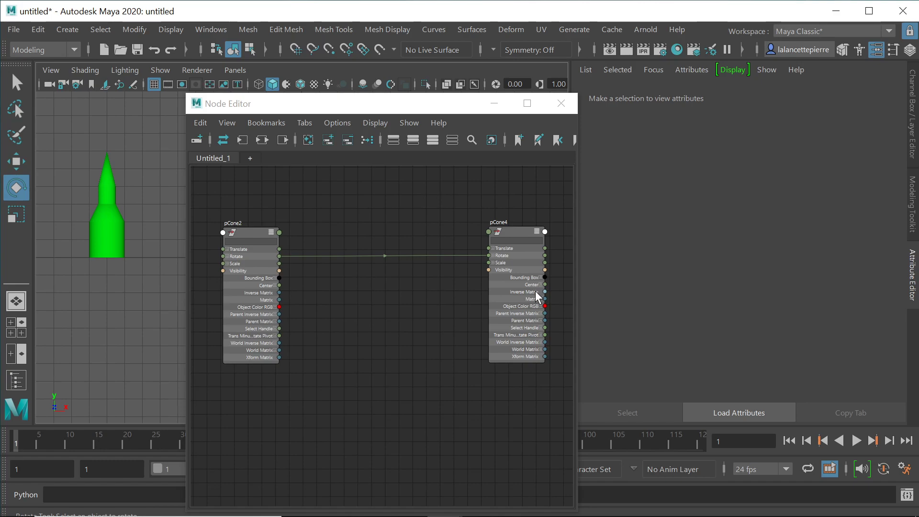
Step: Create multiplyDivide1 from a 'multi' node search and switch its Operation to Divide
{"action": "left_click", "coordinate": [377, 315]}
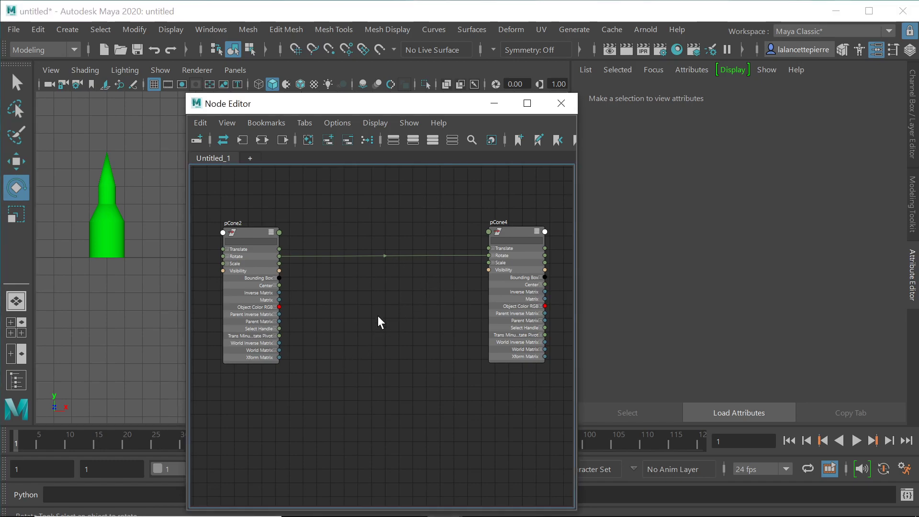
{"action": "key", "text": "Tab"}
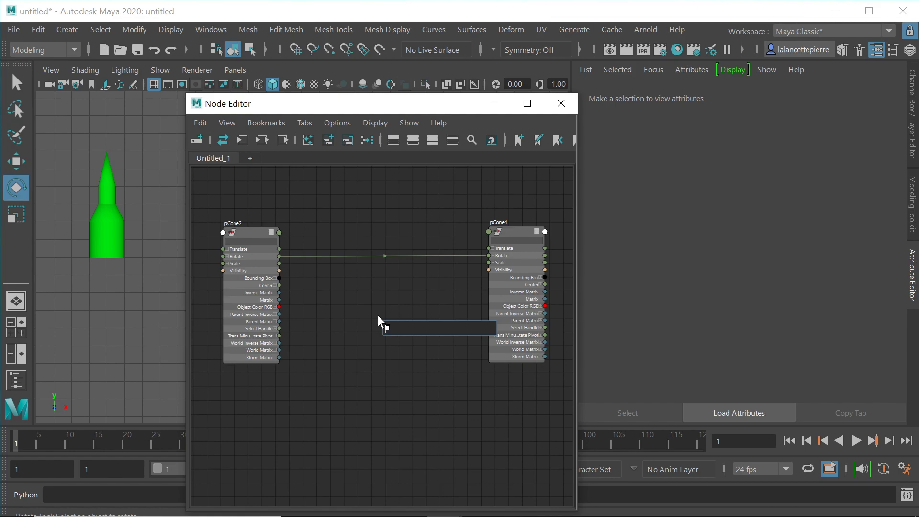
{"action": "type", "text": "mult"}
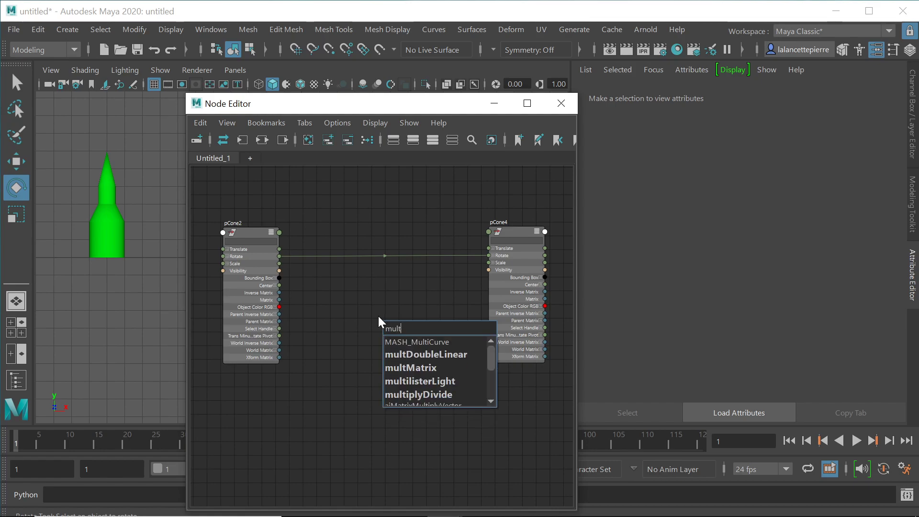
{"action": "type", "text": "i"}
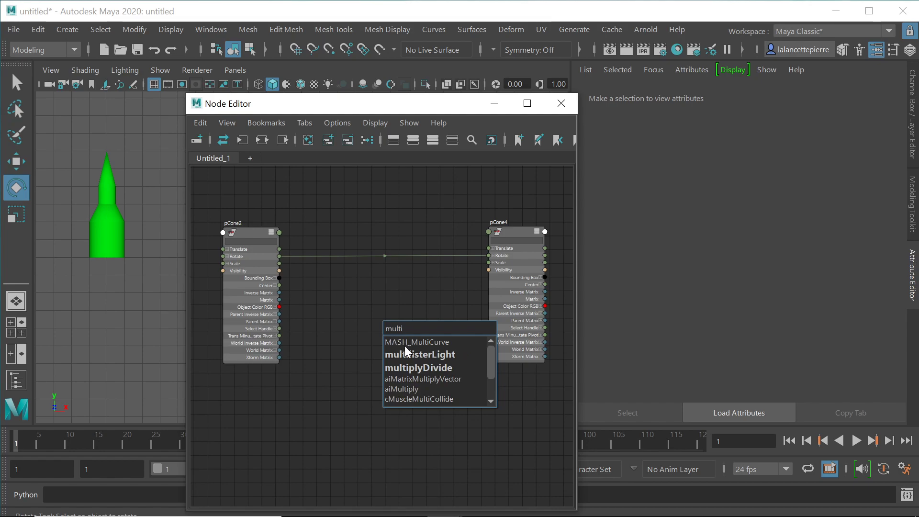
{"action": "left_click", "coordinate": [422, 367]}
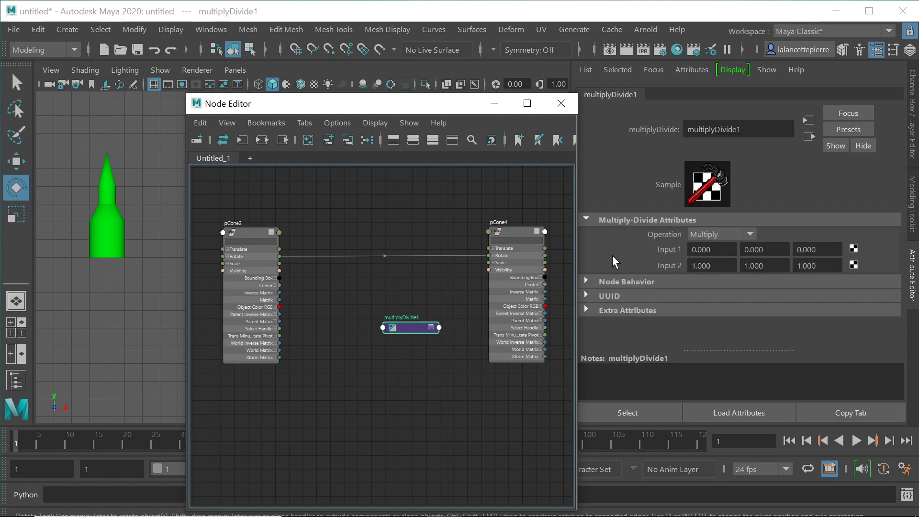
{"action": "left_click", "coordinate": [750, 234]}
{"action": "left_click", "coordinate": [710, 277]}
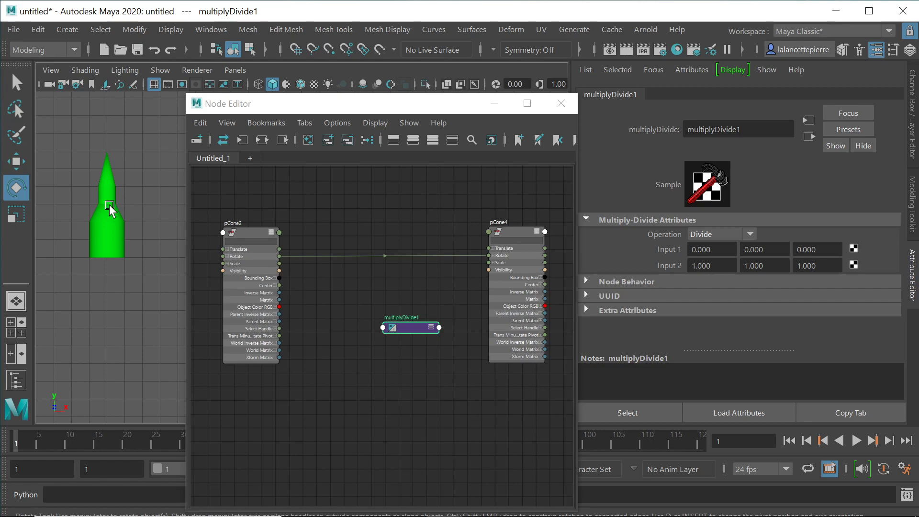
Step: Select pCone2 in the viewport and try rotating it, then deselect
{"action": "left_click", "coordinate": [107, 173]}
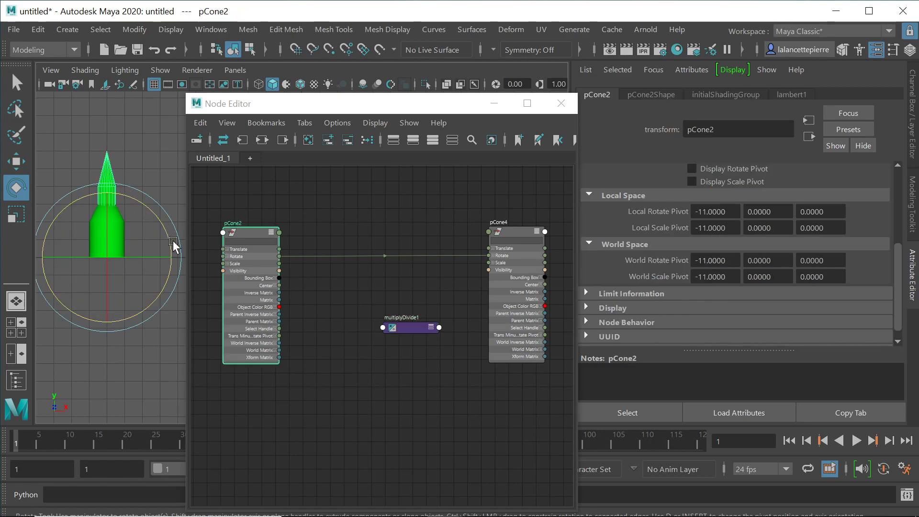
{"action": "left_click", "coordinate": [136, 144]}
{"action": "left_click", "coordinate": [113, 178]}
{"action": "left_click", "coordinate": [144, 194]}
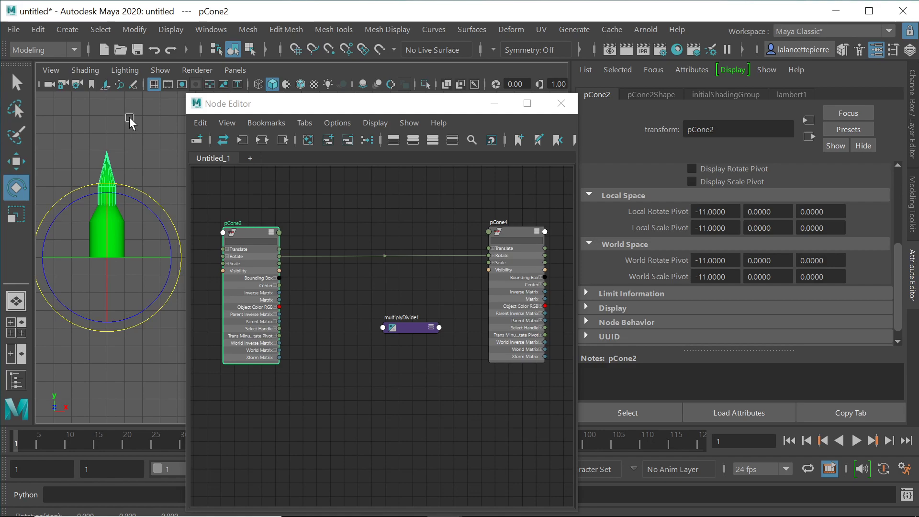
{"action": "left_click", "coordinate": [220, 194]}
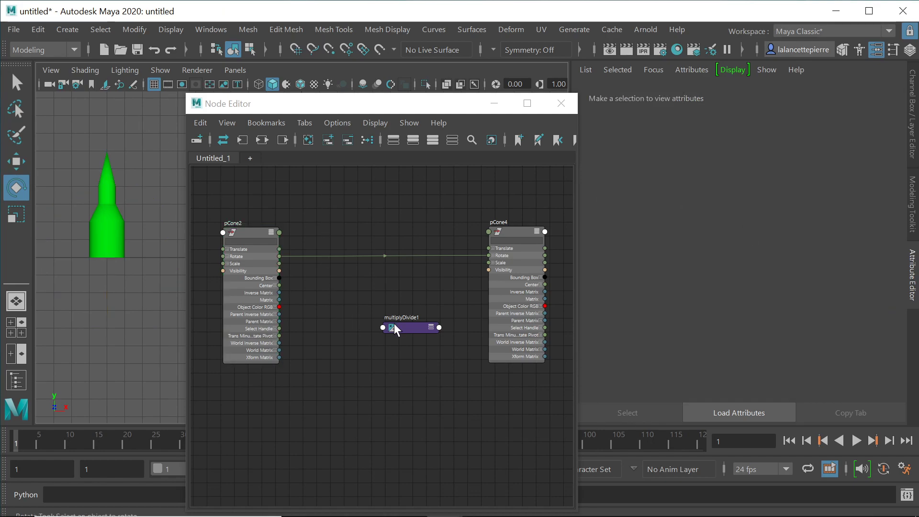
Step: Expand Rotate on pCone2 and pCone4, and show multiplyDivide1 fully with Input 1 expanded
{"action": "left_click", "coordinate": [405, 327]}
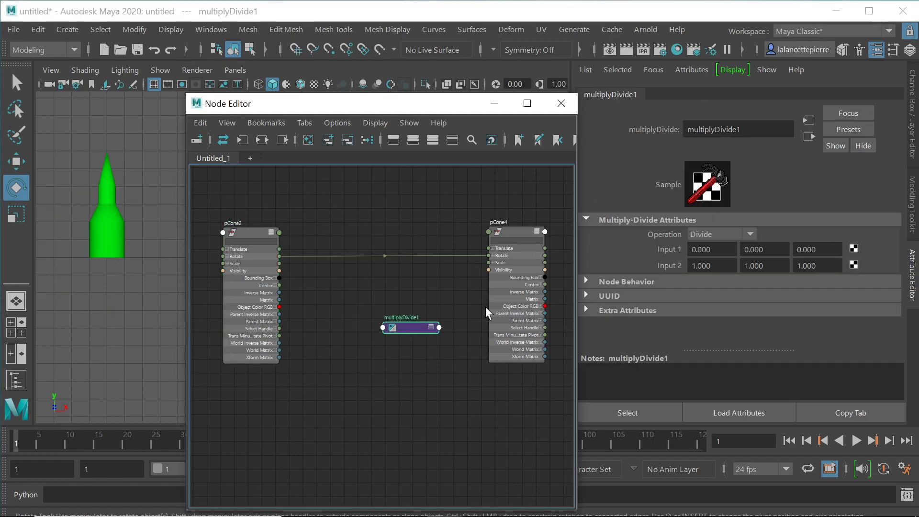
{"action": "left_click_drag", "start_coordinate": [221, 255], "coordinate": [215, 256]}
{"action": "left_click", "coordinate": [227, 256]}
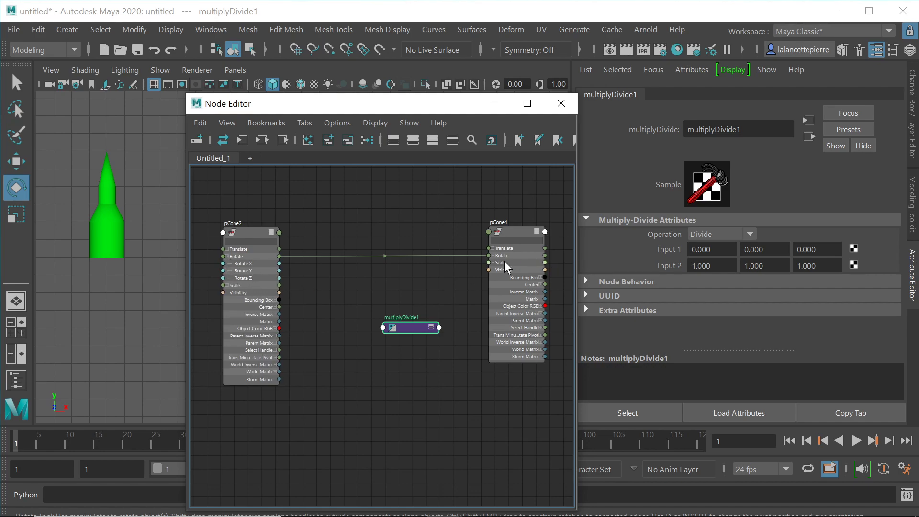
{"action": "left_click", "coordinate": [492, 255]}
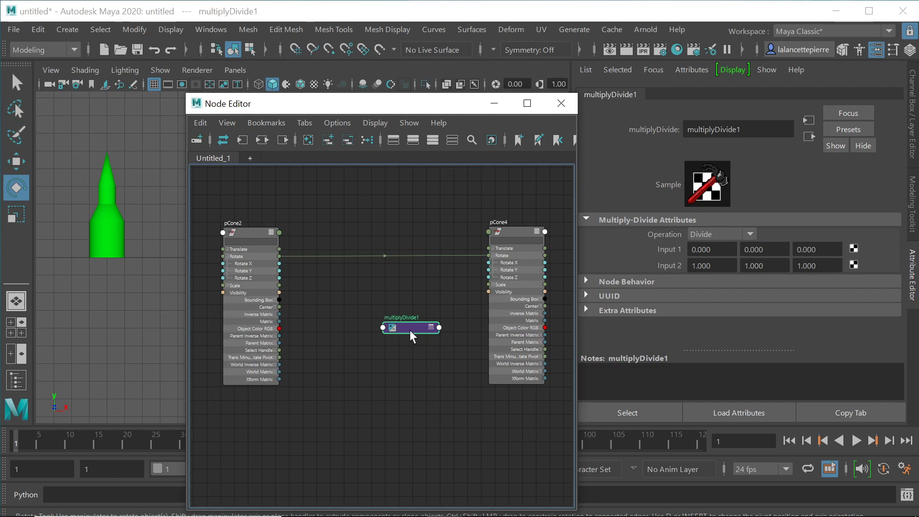
{"action": "left_click", "coordinate": [431, 328]}
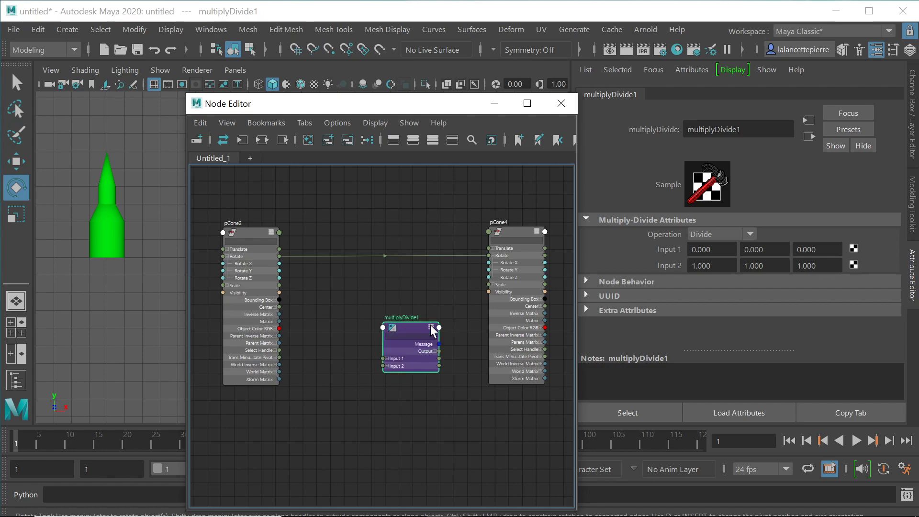
{"action": "left_click", "coordinate": [386, 358]}
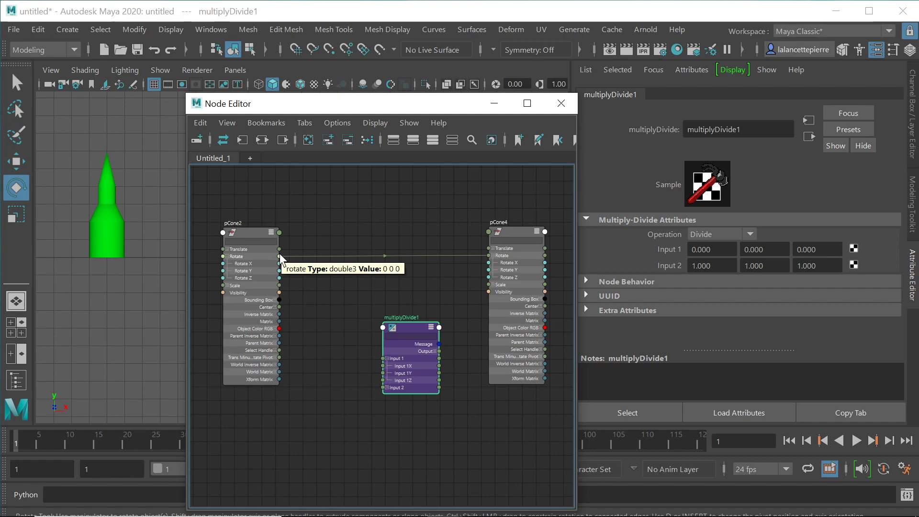
Step: Wire pCone2's Rotate into multiplyDivide1 Input 1, arrange the nodes between the cones, and expand Input 2
{"action": "mouse_move", "coordinate": [278, 254]}
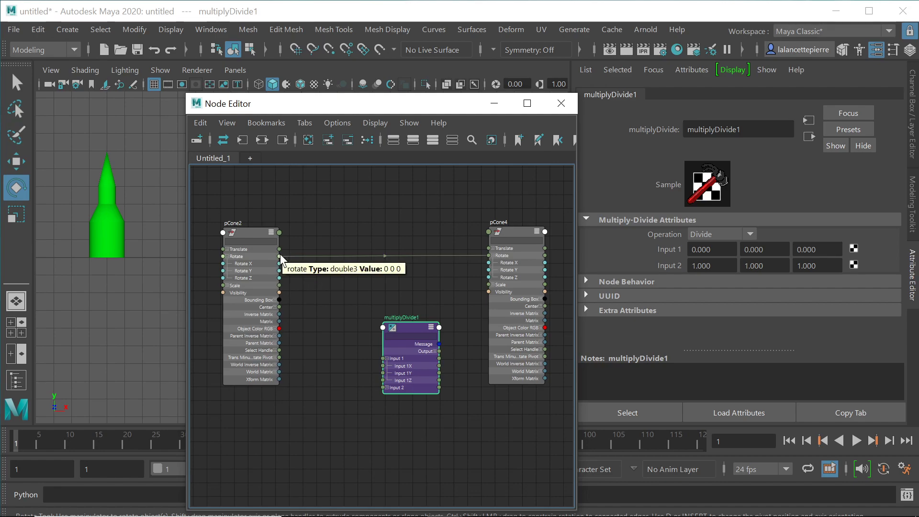
{"action": "left_click_drag", "start_coordinate": [279, 256], "coordinate": [384, 357]}
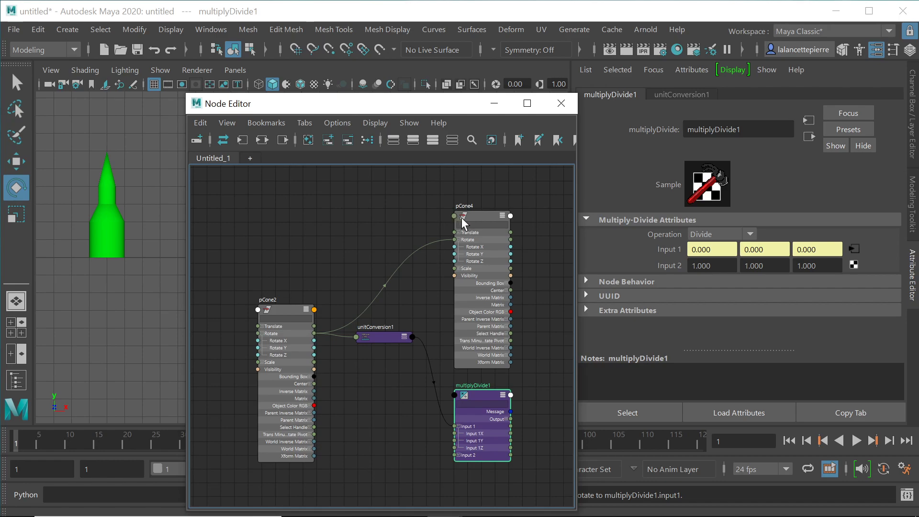
{"action": "left_click_drag", "start_coordinate": [287, 306], "coordinate": [232, 211]}
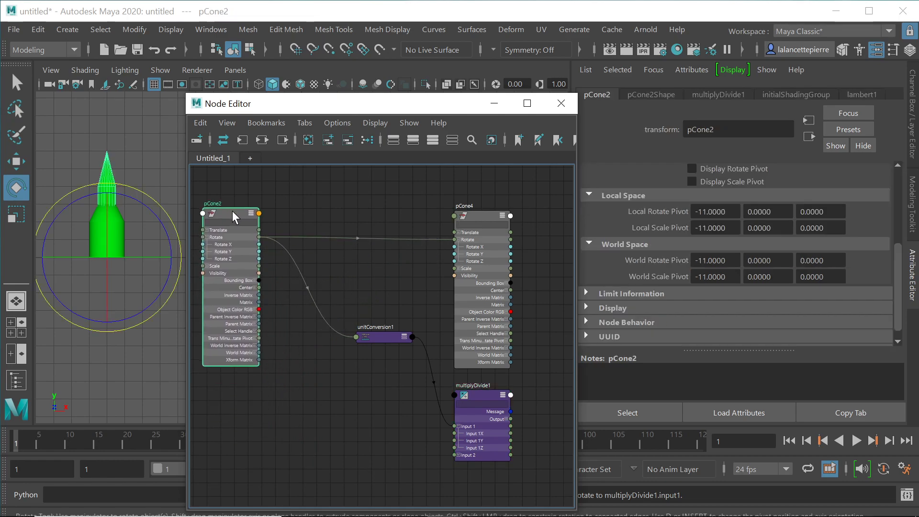
{"action": "left_click_drag", "start_coordinate": [378, 337], "coordinate": [310, 296]}
{"action": "left_click_drag", "start_coordinate": [487, 394], "coordinate": [392, 299]}
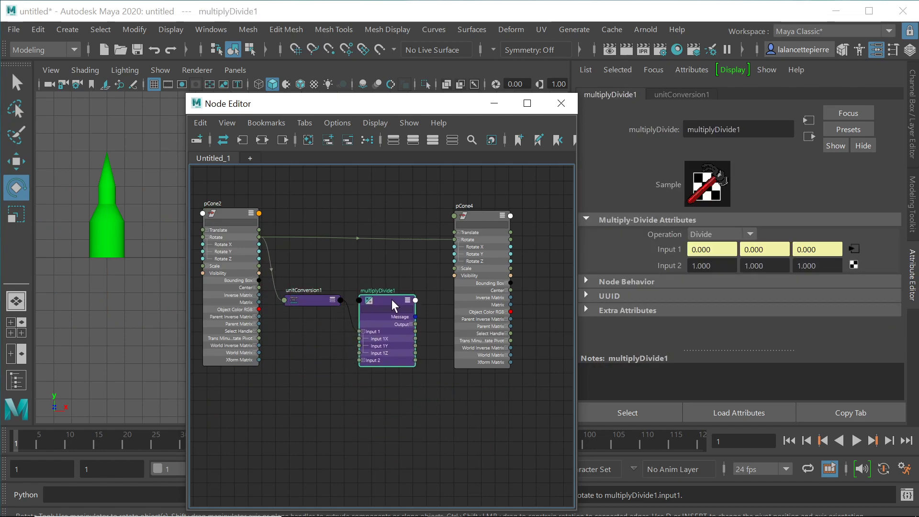
{"action": "left_click", "coordinate": [363, 360]}
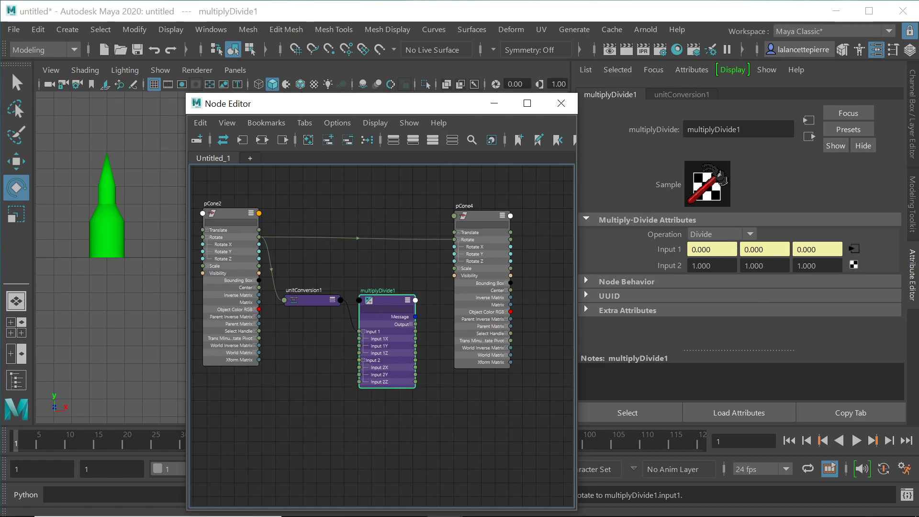
{"action": "double_click", "coordinate": [701, 266]}
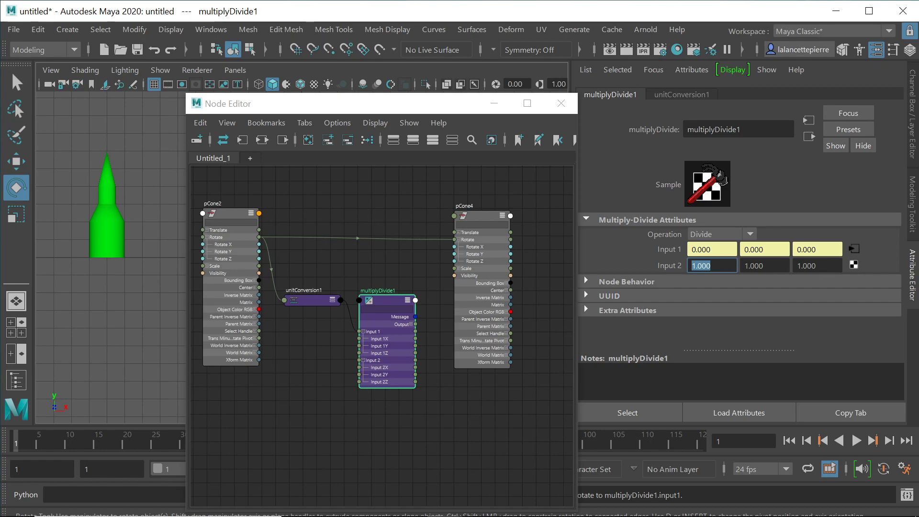
Step: Set multiplyDivide1's Input 2 Y to 12 and connect its Output to pCone4's Rotate
{"action": "key", "text": "Tab"}
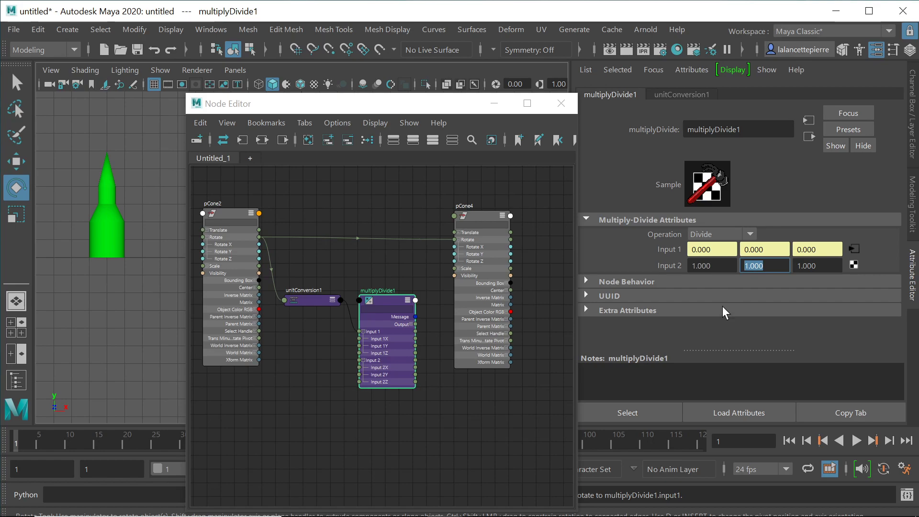
{"action": "type", "text": "12"}
{"action": "key", "text": "Return"}
{"action": "left_click_drag", "start_coordinate": [416, 325], "coordinate": [416, 326]}
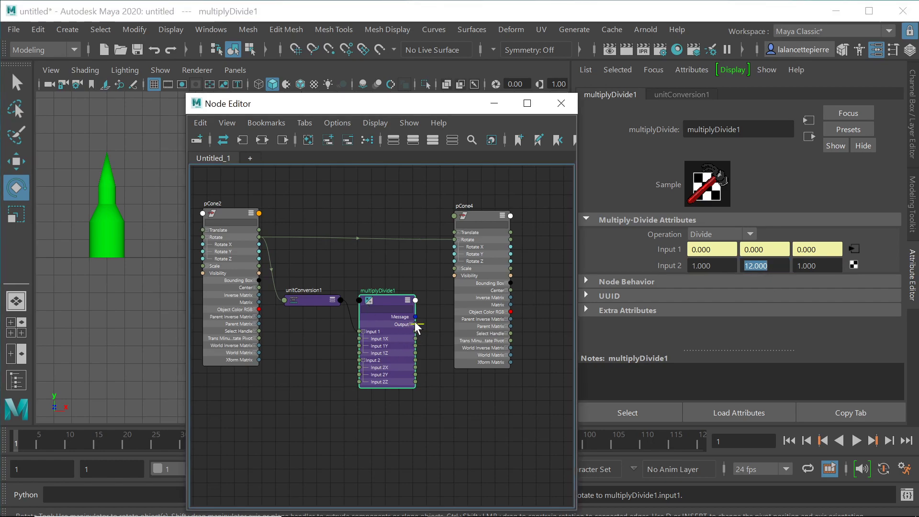
{"action": "left_click_drag", "start_coordinate": [423, 266], "coordinate": [455, 237]}
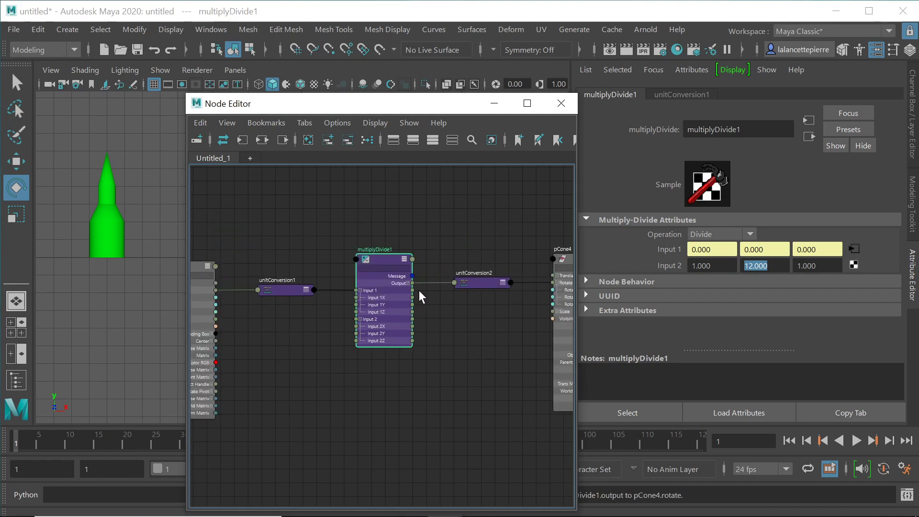
Step: Test-rotate pCone2, then change multiplyDivide1's Input 2 Y from 12 back to 1
{"action": "left_click", "coordinate": [107, 168]}
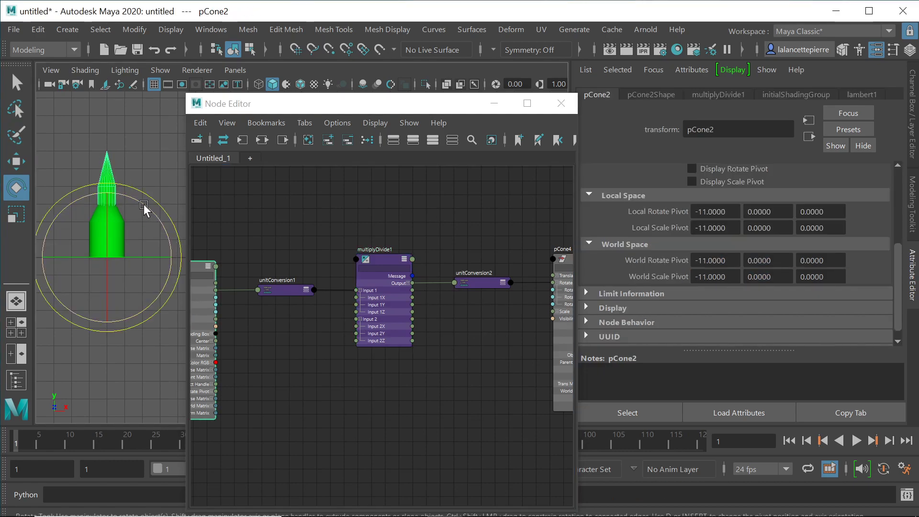
{"action": "left_click_drag", "start_coordinate": [142, 202], "coordinate": [151, 179]}
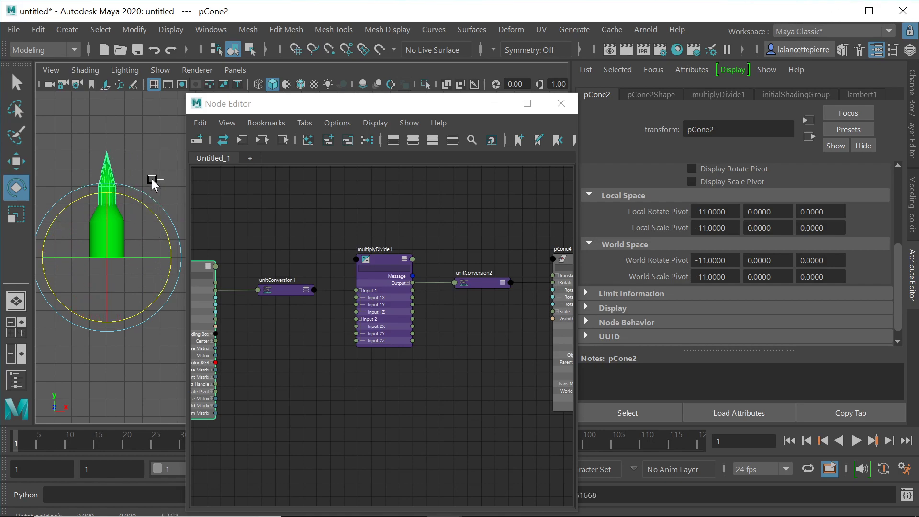
{"action": "left_click", "coordinate": [382, 256]}
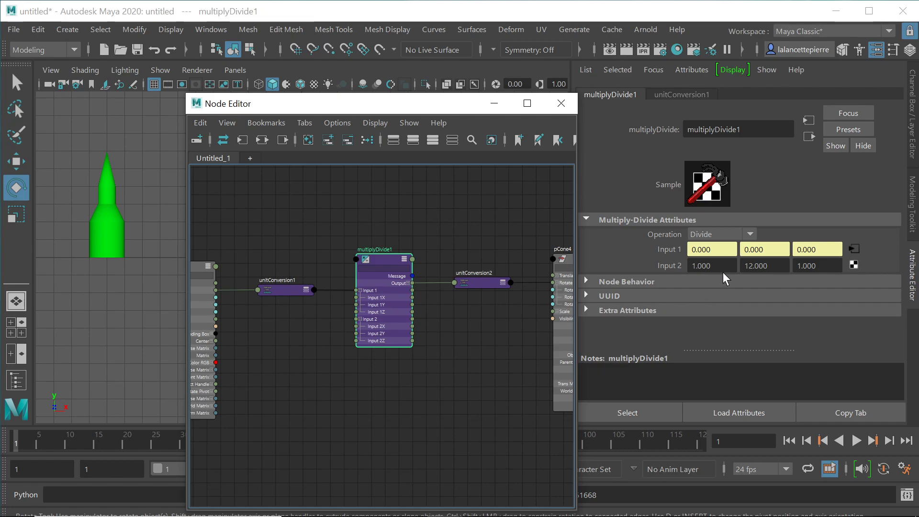
{"action": "left_click_drag", "start_coordinate": [748, 265], "coordinate": [768, 266]}
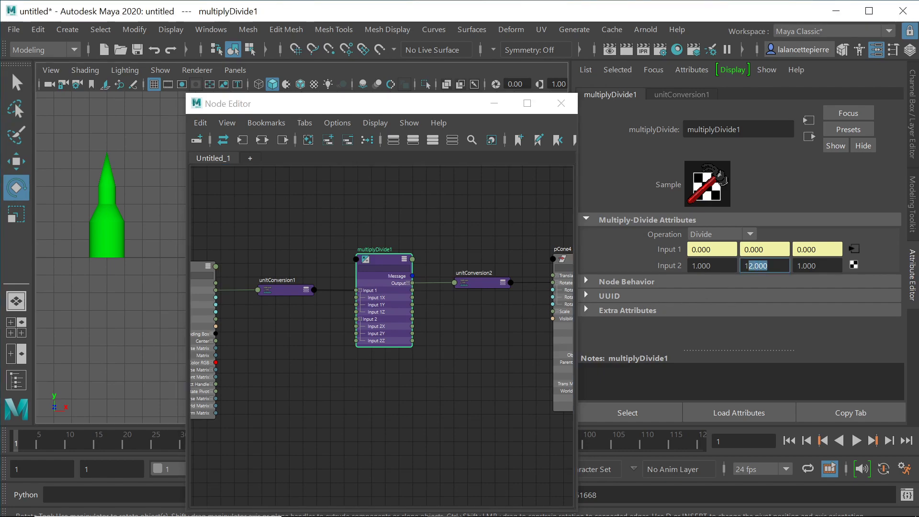
{"action": "left_click", "coordinate": [761, 266]}
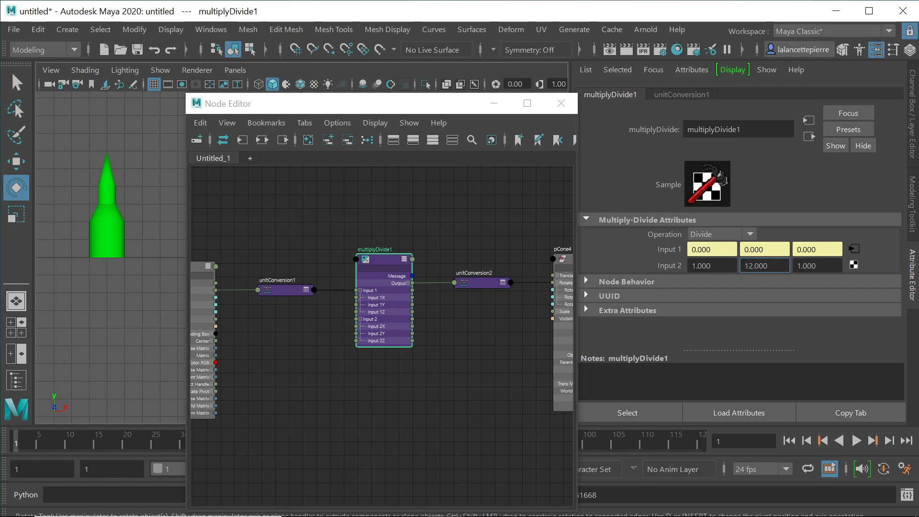
{"action": "left_click_drag", "start_coordinate": [768, 265], "coordinate": [743, 266]}
{"action": "type", "text": "1"}
{"action": "key", "text": "Tab"}
Step: Enter 12 in Input 2 Z and rotate pCone2 to see pCone4 turn by a fraction
{"action": "type", "text": "12"}
{"action": "key", "text": "Return"}
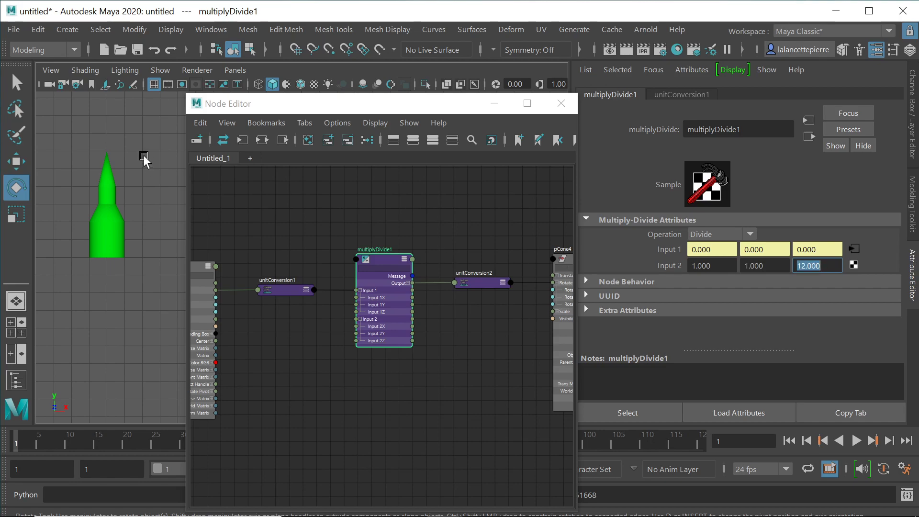
{"action": "left_click", "coordinate": [110, 166]}
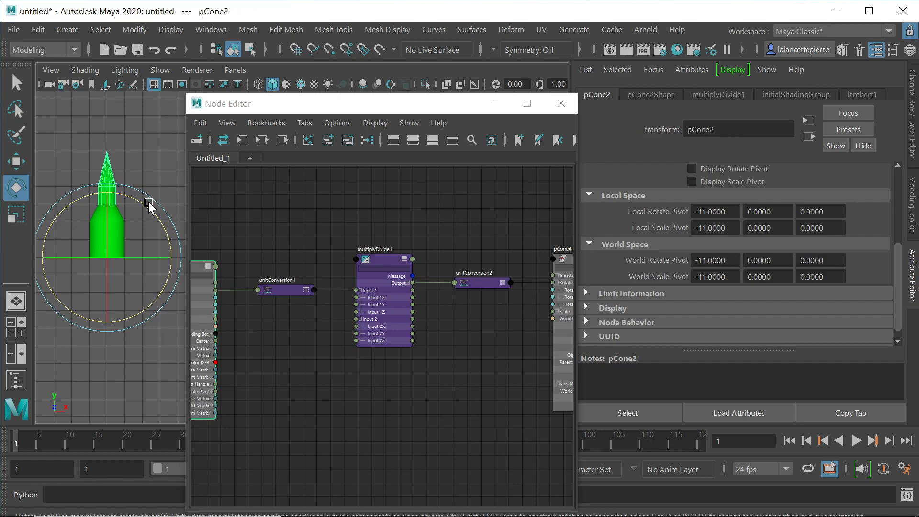
{"action": "left_click_drag", "start_coordinate": [143, 203], "coordinate": [239, 381]}
{"action": "left_click_drag", "start_coordinate": [379, 76], "coordinate": [179, 167]}
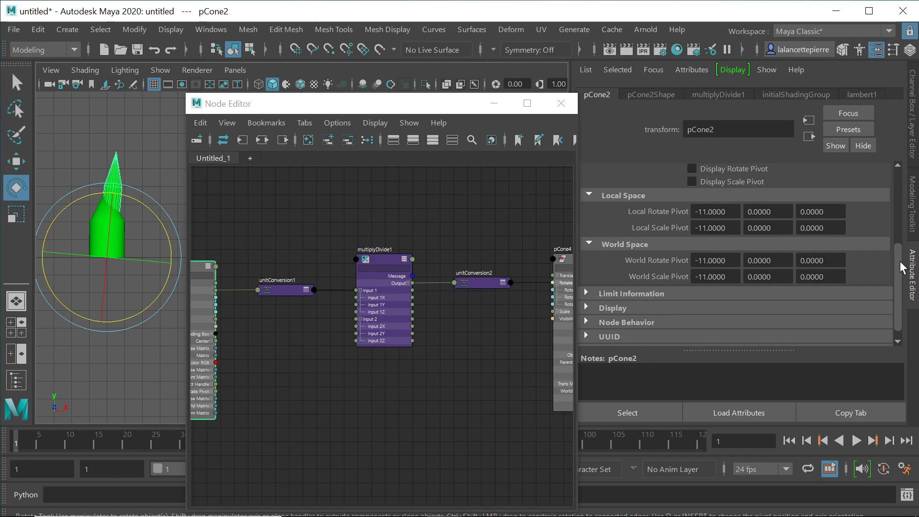
{"action": "left_click_drag", "start_coordinate": [899, 260], "coordinate": [899, 148]}
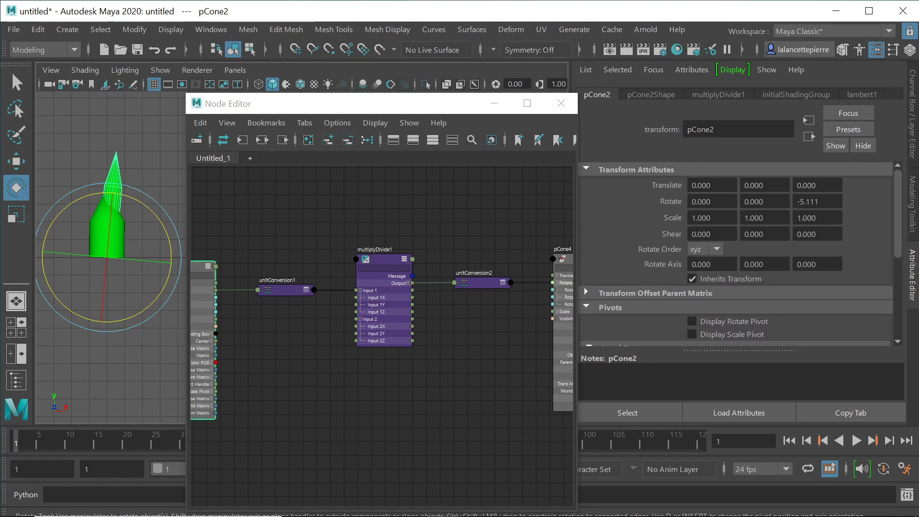
Step: Try pCone2 Rotate Z at 0, 1080 and -1080, reset it to 0, then free-tumble and undo
{"action": "double_click", "coordinate": [808, 202]}
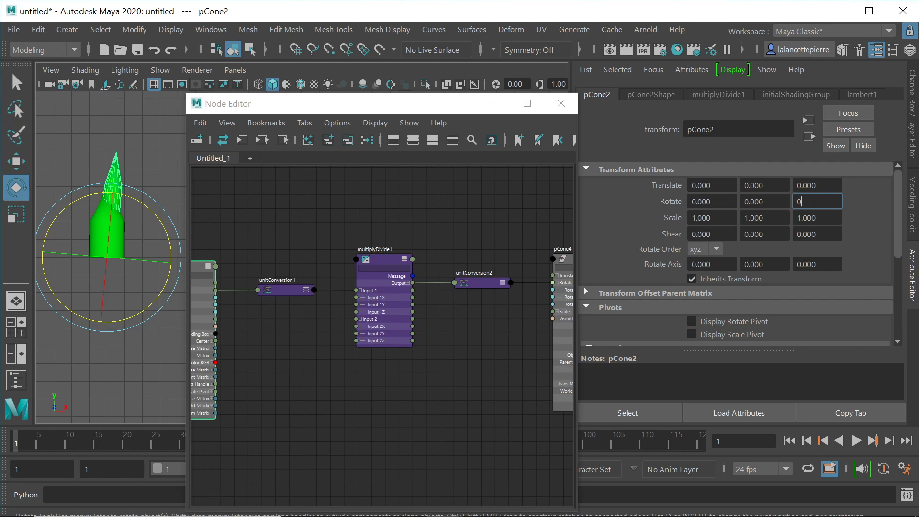
{"action": "key", "text": "Return"}
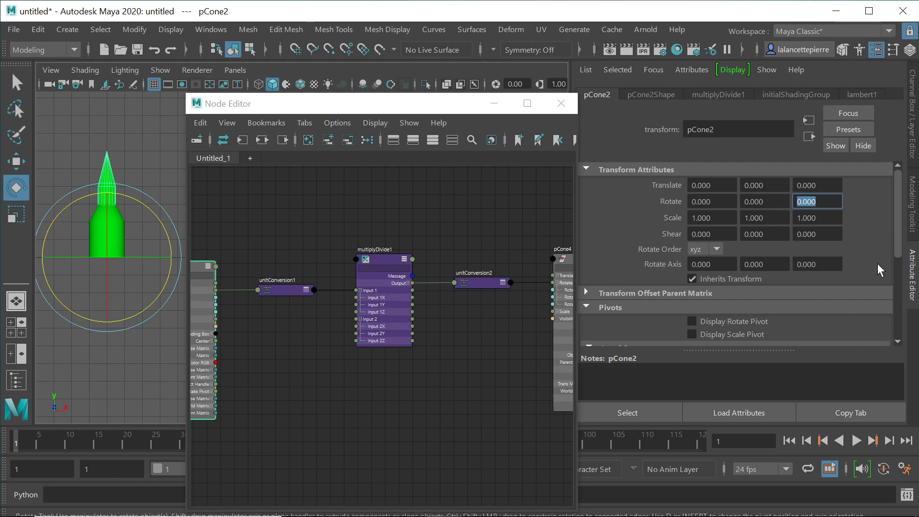
{"action": "type", "text": "10"}
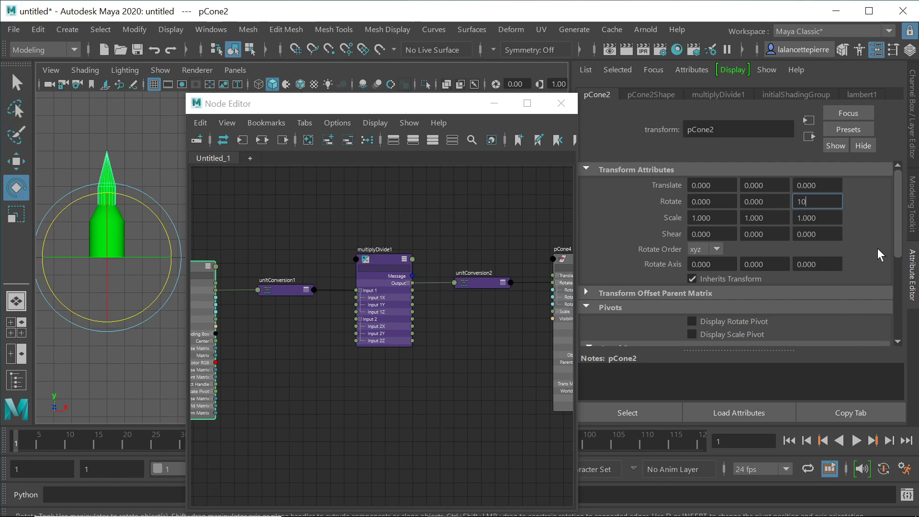
{"action": "type", "text": "80"}
{"action": "key", "text": "Return"}
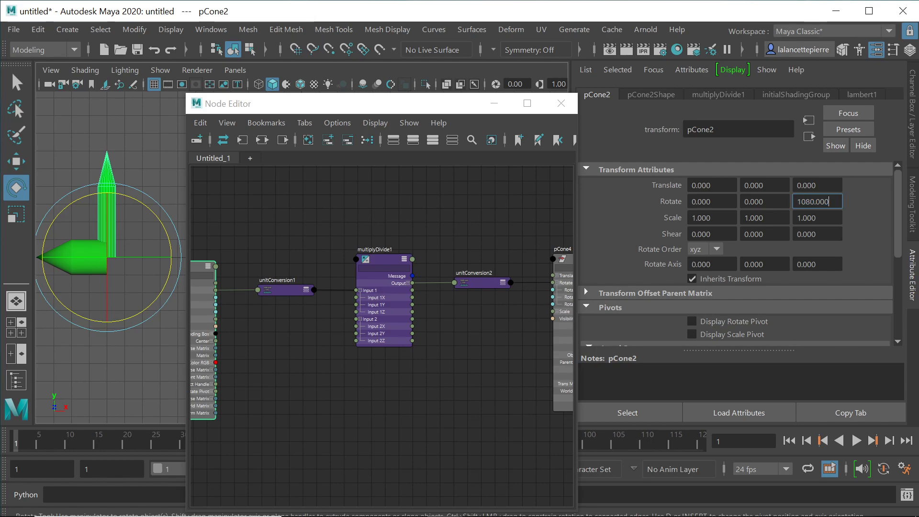
{"action": "type", "text": "-1080"}
{"action": "key", "text": "Return"}
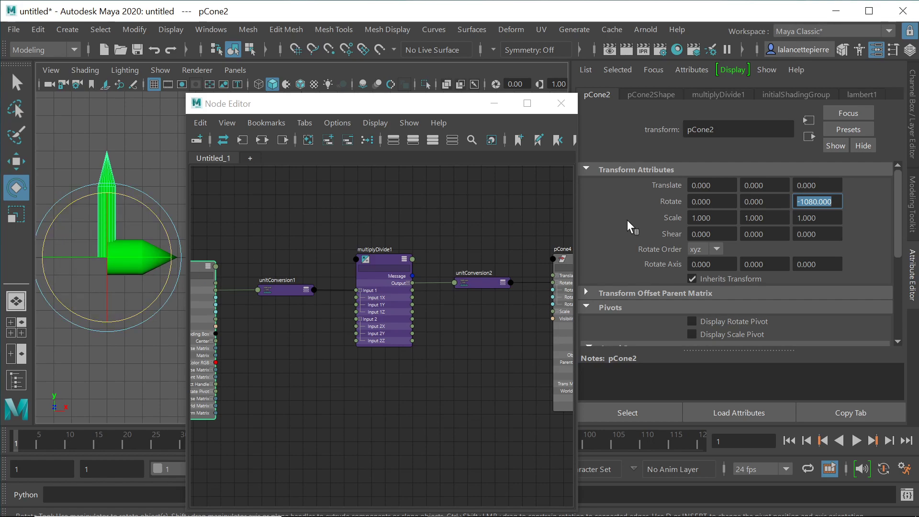
{"action": "type", "text": "0"}
{"action": "key", "text": "Return"}
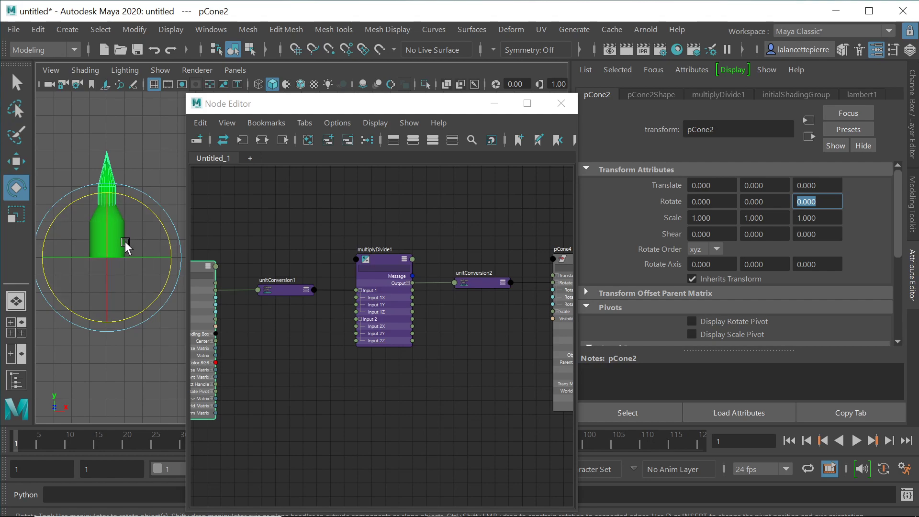
{"action": "mouse_move", "coordinate": [137, 243]}
{"action": "left_mouse_down"}
{"action": "mouse_move", "coordinate": [96, 287]}
{"action": "mouse_move", "coordinate": [149, 320]}
{"action": "mouse_move", "coordinate": [171, 264]}
{"action": "mouse_move", "coordinate": [127, 197]}
{"action": "mouse_move", "coordinate": [84, 217]}
{"action": "mouse_move", "coordinate": [82, 264]}
{"action": "mouse_move", "coordinate": [131, 239]}
{"action": "mouse_move", "coordinate": [92, 187]}
{"action": "mouse_move", "coordinate": [67, 258]}
{"action": "mouse_move", "coordinate": [122, 292]}
{"action": "mouse_move", "coordinate": [164, 225]}
{"action": "mouse_move", "coordinate": [115, 204]}
{"action": "mouse_move", "coordinate": [97, 280]}
{"action": "mouse_move", "coordinate": [139, 199]}
{"action": "mouse_move", "coordinate": [144, 231]}
{"action": "left_mouse_up"}
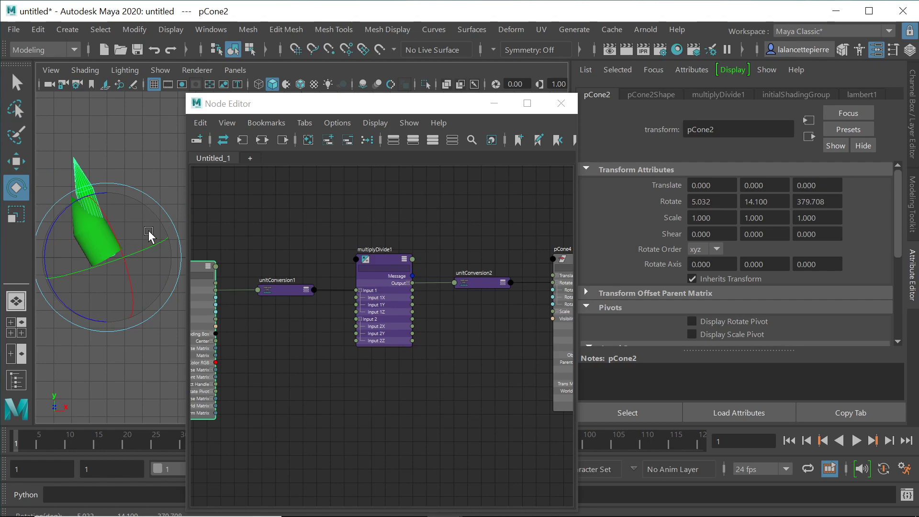
{"action": "key", "text": "ctrl+z"}
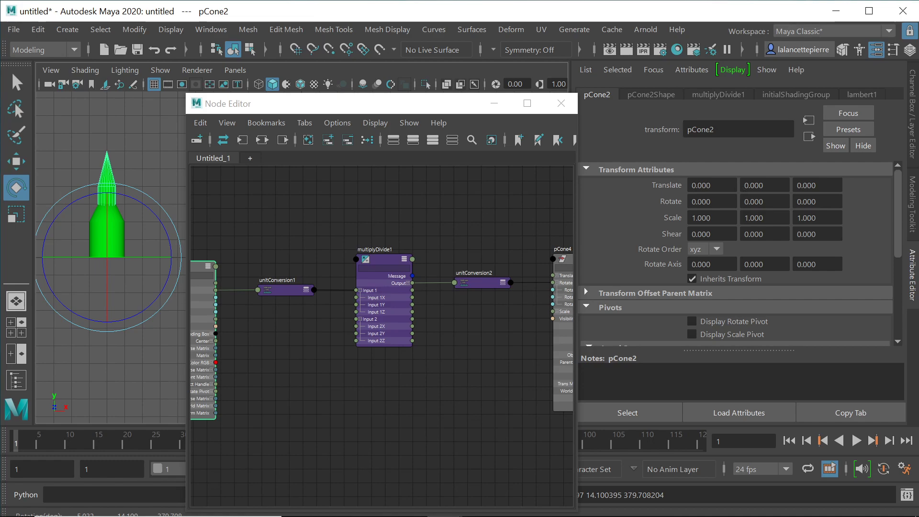
Step: Lock pCone2's Rotate X and Rotate Y attributes in the Attribute Editor
{"action": "right_click", "coordinate": [721, 197]}
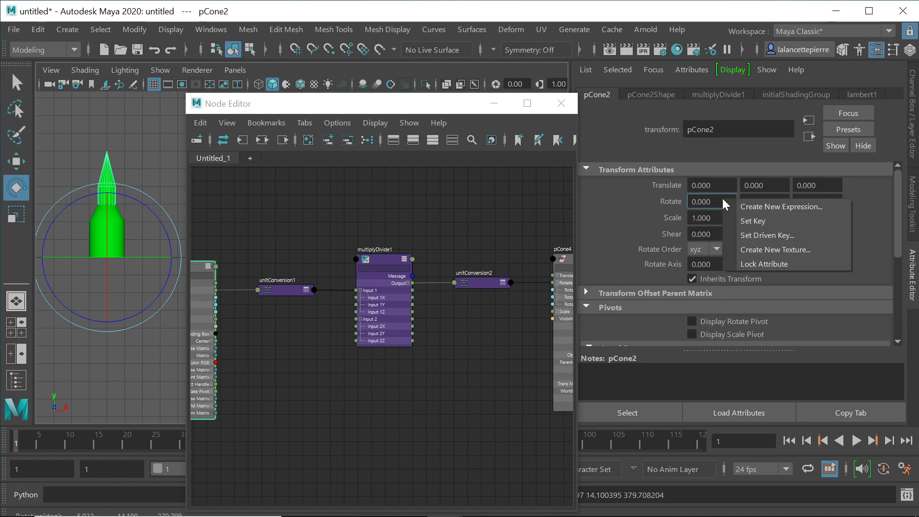
{"action": "left_click", "coordinate": [779, 262]}
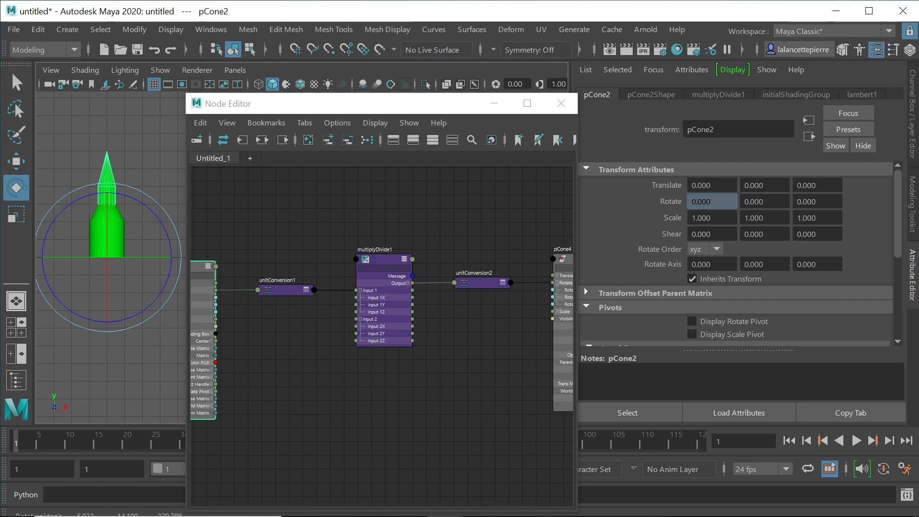
{"action": "right_click", "coordinate": [774, 200]}
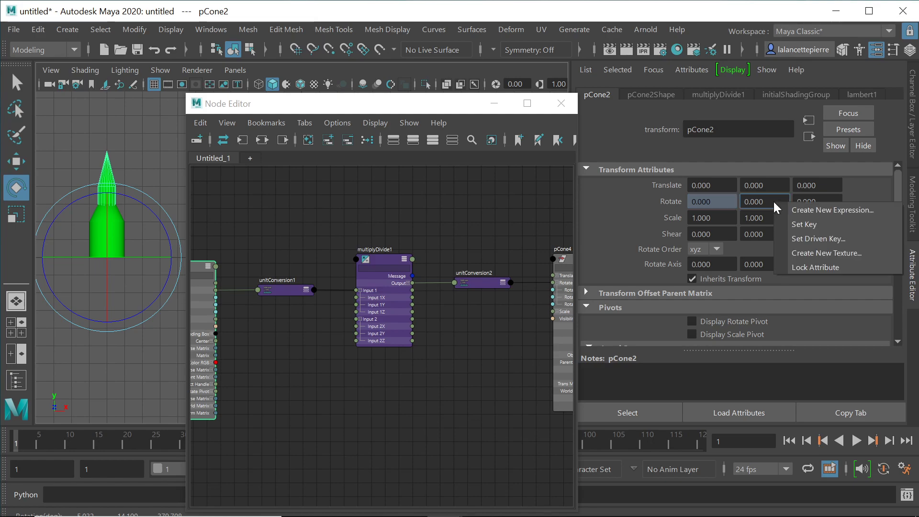
{"action": "left_click", "coordinate": [817, 268]}
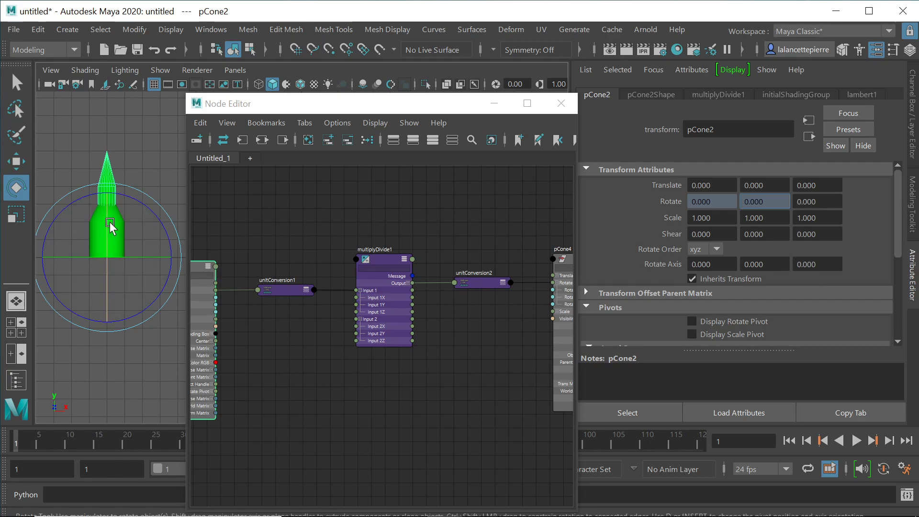
Step: Test-rotate the cone, confirming only Z turns, then undo back to Rotate 0, 0, 0
{"action": "left_click_drag", "start_coordinate": [110, 222], "coordinate": [157, 252]}
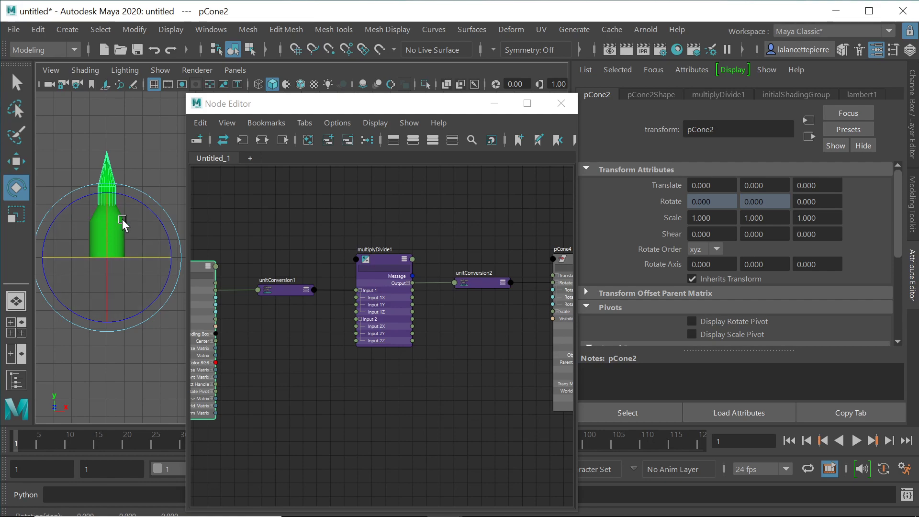
{"action": "left_click_drag", "start_coordinate": [135, 195], "coordinate": [112, 186]}
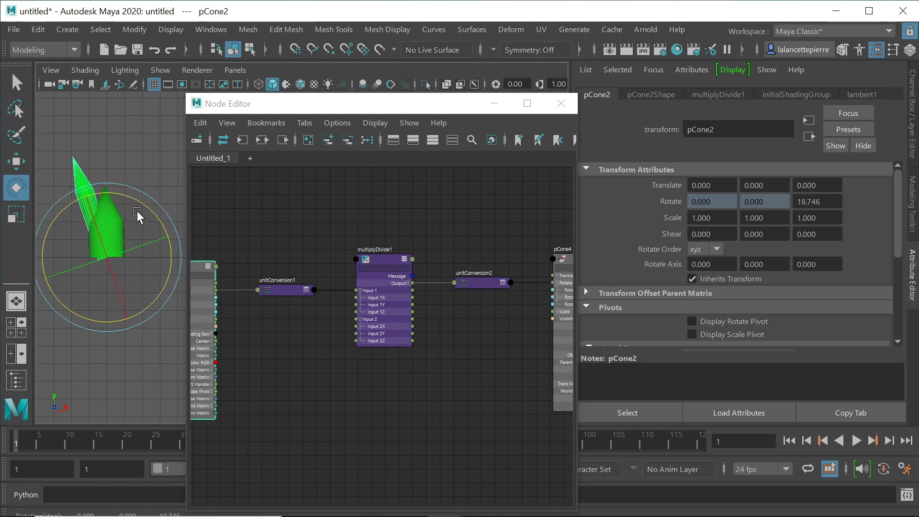
{"action": "key", "text": "ctrl+z"}
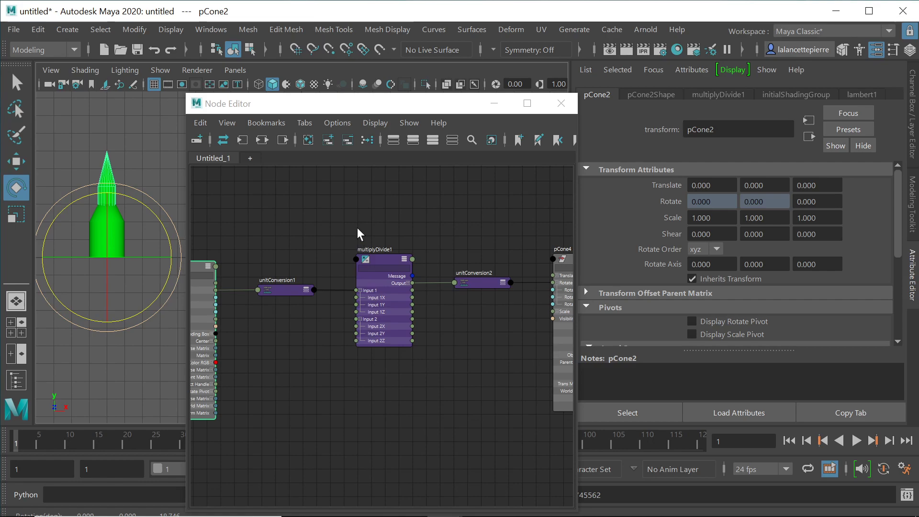
Step: Rearrange the unitConversion, multiplyDivide1 and pCone2 nodes in the Node Editor
{"action": "middle_click_drag", "start_coordinate": [340, 208], "coordinate": [342, 182]}
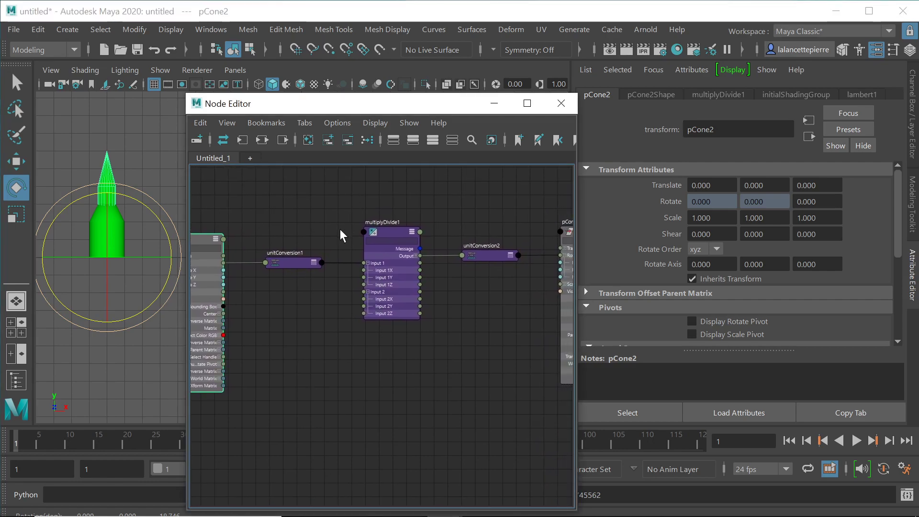
{"action": "left_click_drag", "start_coordinate": [276, 209], "coordinate": [489, 356]}
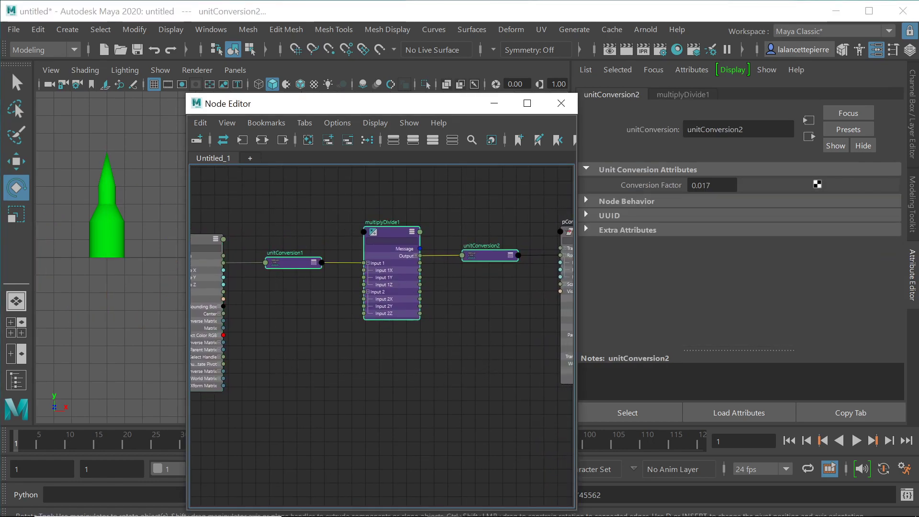
{"action": "left_click_drag", "start_coordinate": [388, 229], "coordinate": [386, 304]}
{"action": "middle_click_drag", "start_coordinate": [330, 228], "coordinate": [364, 211]}
{"action": "mouse_move", "coordinate": [234, 214]}
{"action": "left_mouse_down"}
{"action": "mouse_move", "coordinate": [286, 214]}
{"action": "mouse_move", "coordinate": [248, 215]}
{"action": "left_mouse_up"}
{"action": "middle_click_drag", "start_coordinate": [434, 228], "coordinate": [369, 226]}
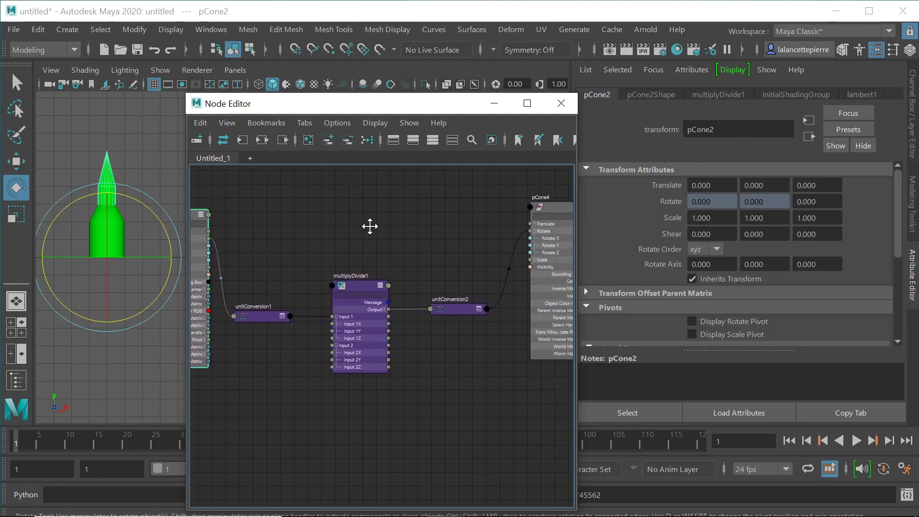
Step: Wire pCone2's Translate output into pCone4's Translate input, then reselect pCone2
{"action": "left_click_drag", "start_coordinate": [561, 206], "coordinate": [542, 216]}
{"action": "middle_click_drag", "start_coordinate": [388, 227], "coordinate": [415, 223]}
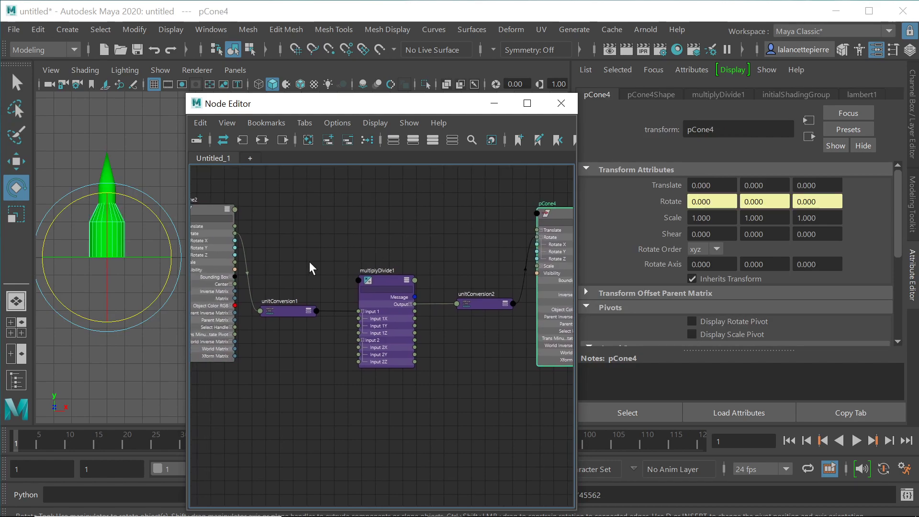
{"action": "mouse_move", "coordinate": [289, 197]}
{"action": "middle_mouse_down"}
{"action": "mouse_move", "coordinate": [320, 195]}
{"action": "mouse_move", "coordinate": [306, 195]}
{"action": "middle_mouse_up"}
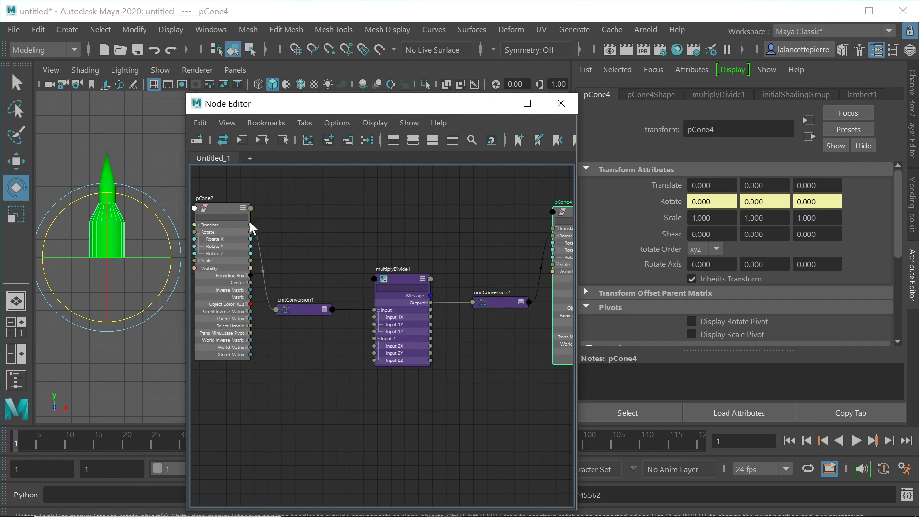
{"action": "left_click_drag", "start_coordinate": [250, 223], "coordinate": [558, 225]}
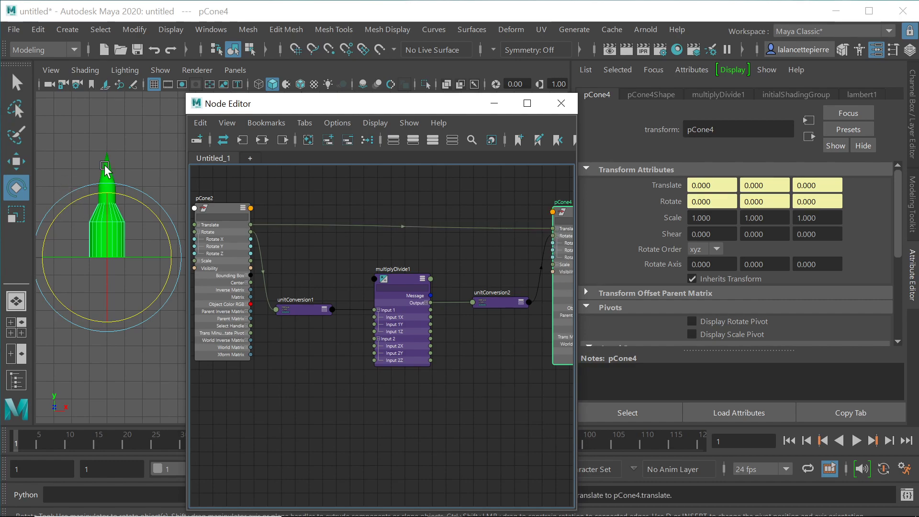
{"action": "left_click", "coordinate": [113, 186]}
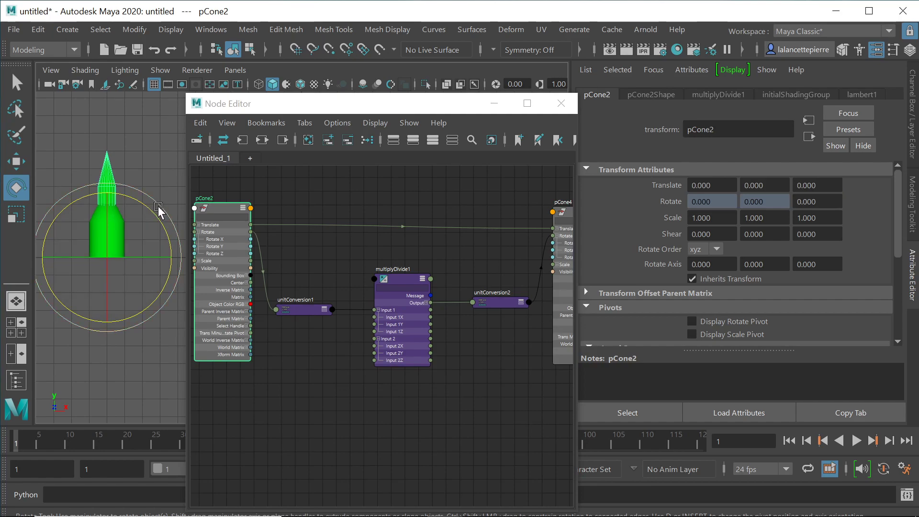
Step: Move pCone2 to Translate -0.675, -2.457, verify pCone4 follows, and close the Node Editor
{"action": "key", "text": "w"}
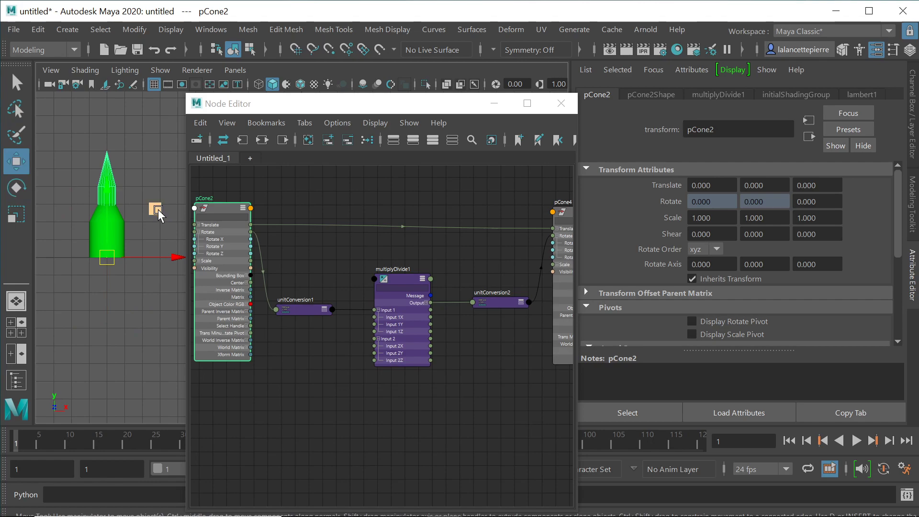
{"action": "left_click_drag", "start_coordinate": [109, 260], "coordinate": [113, 287]}
{"action": "left_click", "coordinate": [111, 268]}
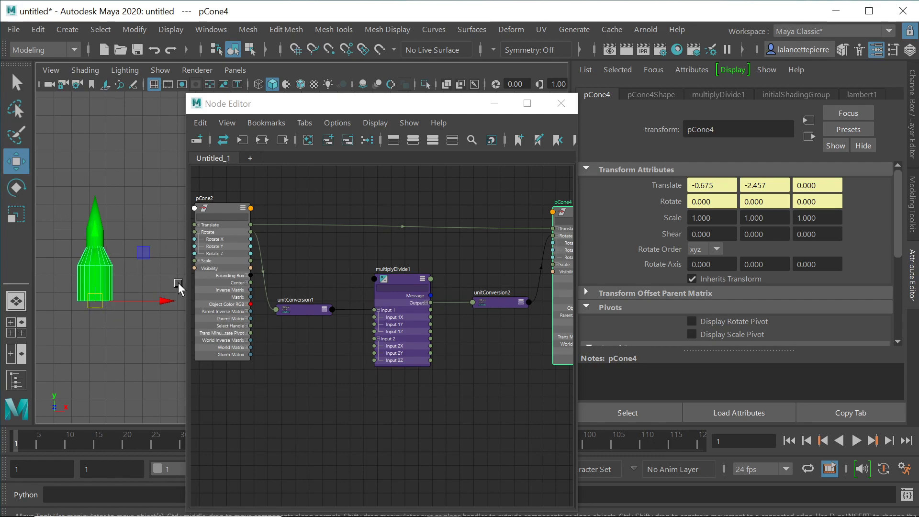
{"action": "left_click", "coordinate": [98, 205]}
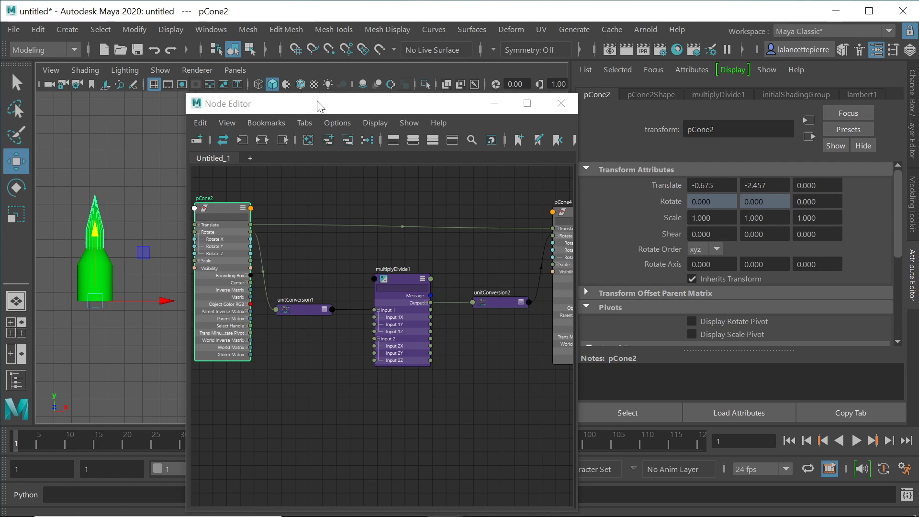
{"action": "left_click_drag", "start_coordinate": [314, 102], "coordinate": [334, 108]}
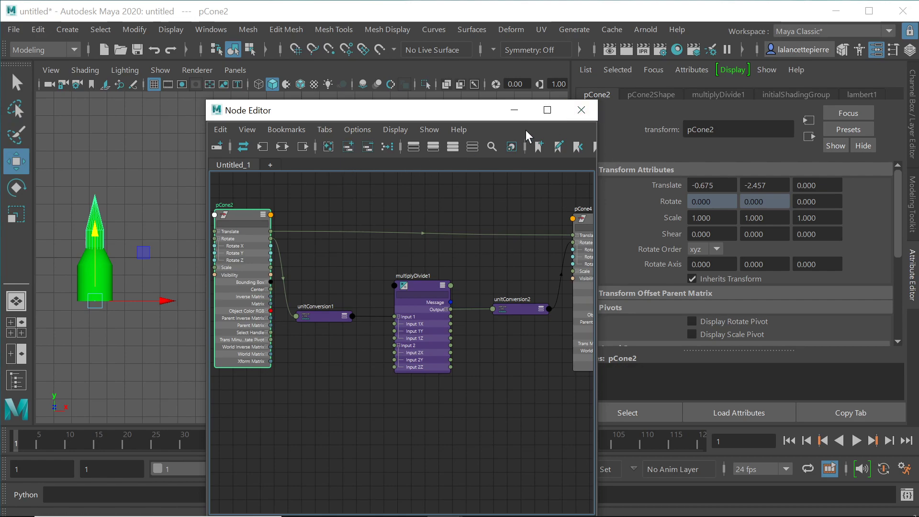
{"action": "left_click", "coordinate": [584, 110]}
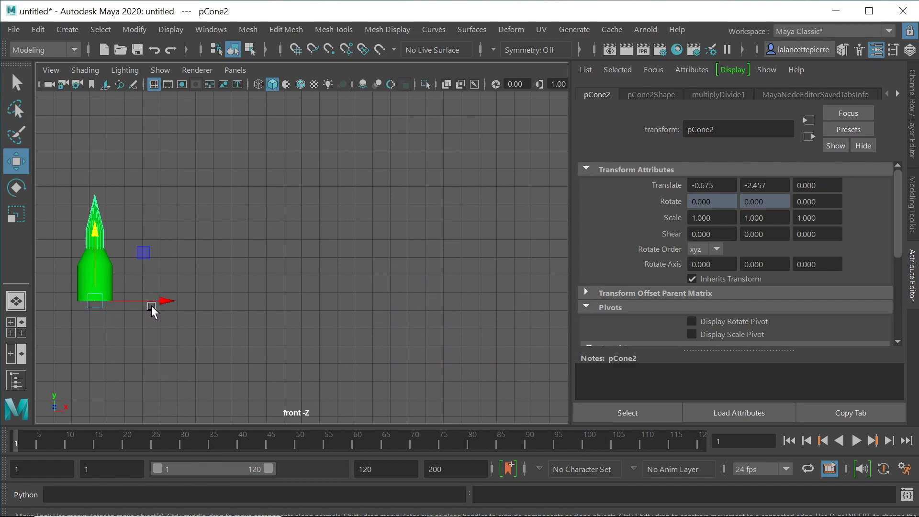
Step: Slide pCone2 along X and show the Outliner
{"action": "left_click_drag", "start_coordinate": [166, 301], "coordinate": [369, 301]}
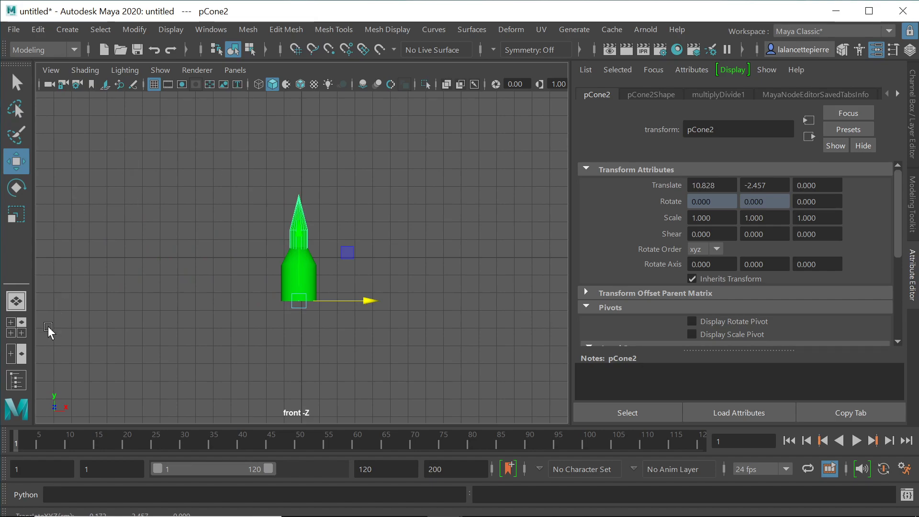
{"action": "left_click", "coordinate": [16, 381]}
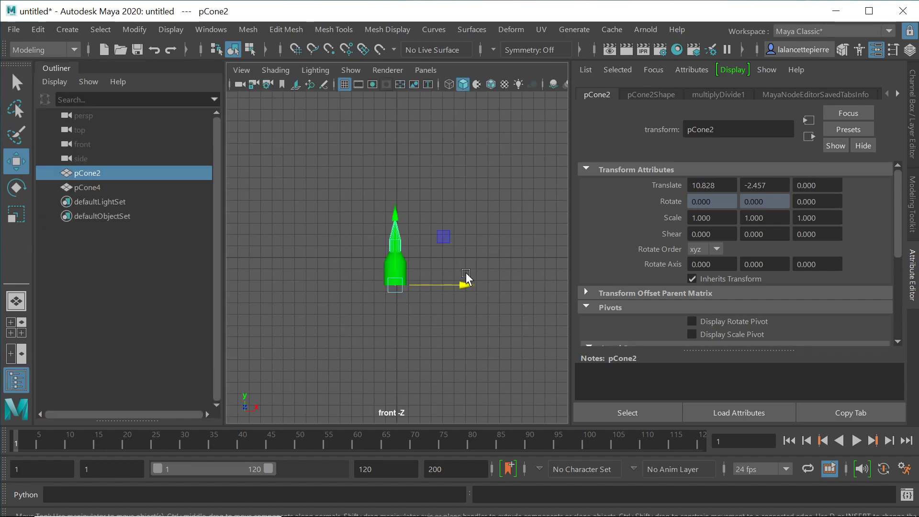
{"action": "mouse_move", "coordinate": [468, 288]}
{"action": "left_mouse_down"}
{"action": "mouse_move", "coordinate": [410, 285]}
{"action": "mouse_move", "coordinate": [474, 284]}
{"action": "left_mouse_up"}
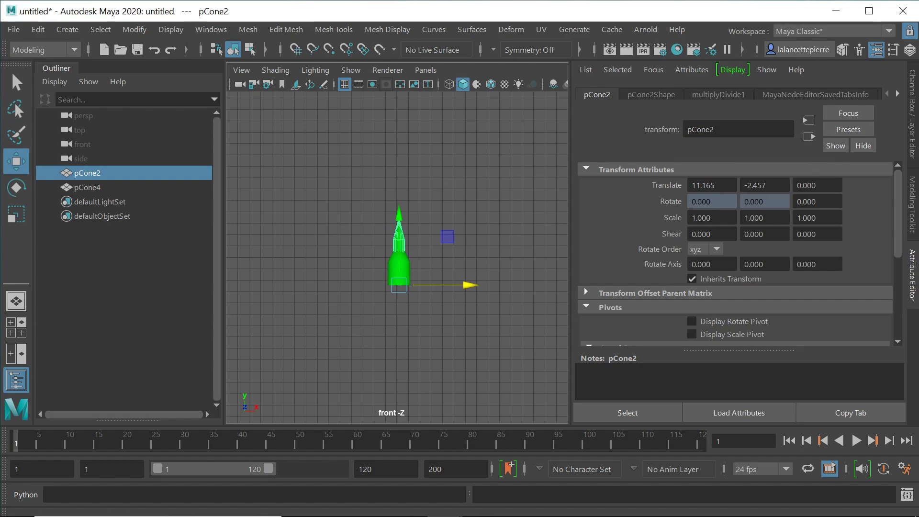
Step: Set pCone2's Translate X and Translate Y to 0
{"action": "left_click_drag", "start_coordinate": [719, 185], "coordinate": [664, 181]}
{"action": "type", "text": "0"}
{"action": "key", "text": "Tab"}
{"action": "type", "text": "0"}
{"action": "key", "text": "Return"}
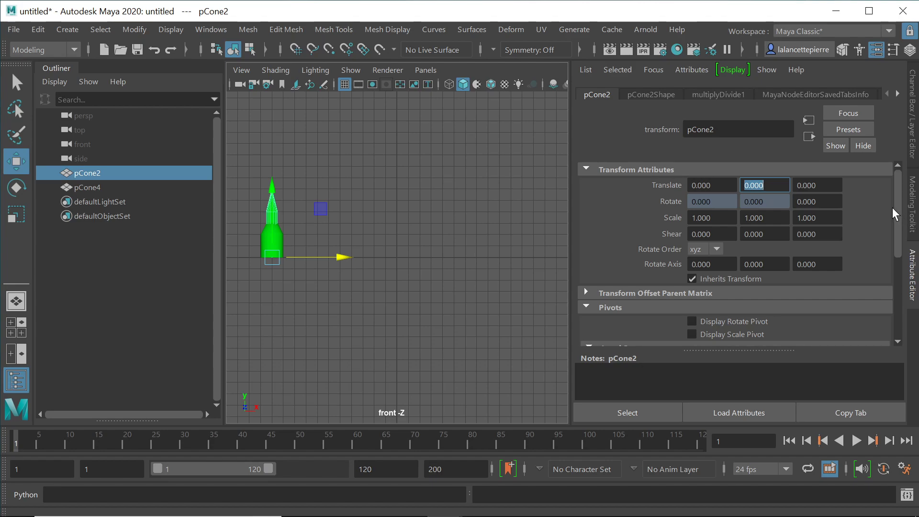
{"action": "left_click_drag", "start_coordinate": [897, 205], "coordinate": [905, 222]}
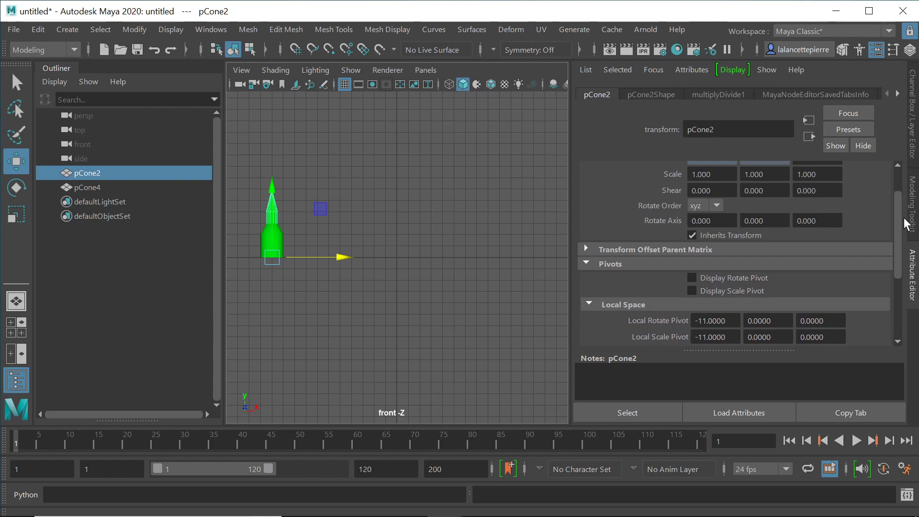
Step: Move pCone2 to Translate X 10.898 and set World Rotate Pivot X to 0
{"action": "left_click_drag", "start_coordinate": [904, 218], "coordinate": [905, 182]}
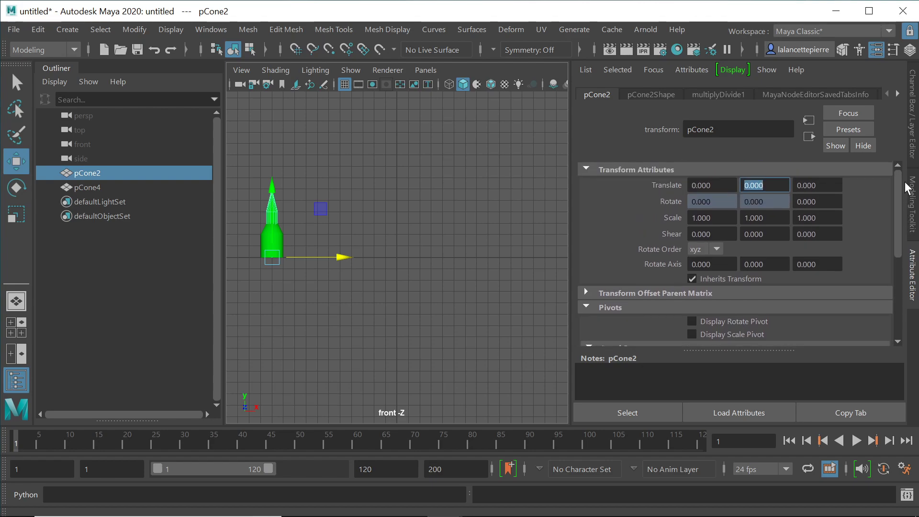
{"action": "left_click_drag", "start_coordinate": [343, 257], "coordinate": [472, 257]}
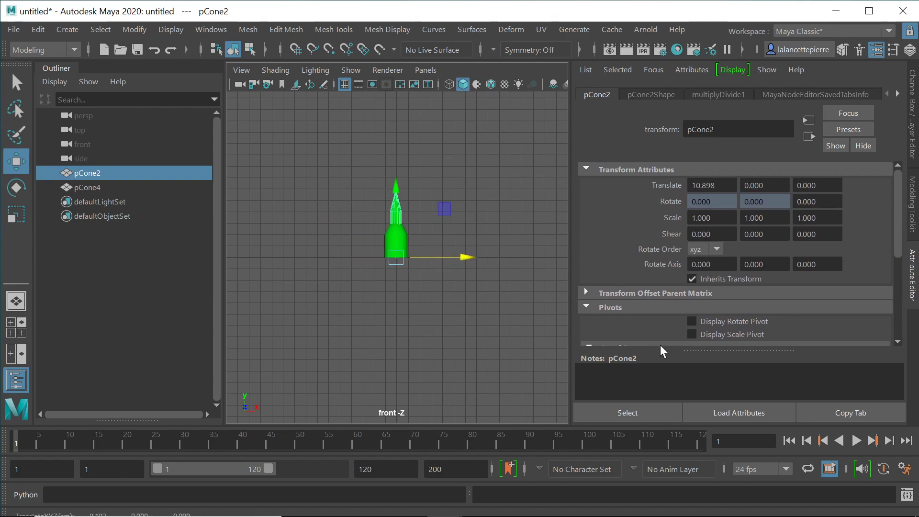
{"action": "scroll", "coordinate": [660, 335], "scroll_direction": "down", "scroll_amount": 3}
{"action": "scroll", "coordinate": [663, 332], "scroll_direction": "down", "scroll_amount": 2}
{"action": "left_click_drag", "start_coordinate": [723, 299], "coordinate": [668, 299]}
{"action": "type", "text": "0"}
{"action": "key", "text": "Return"}
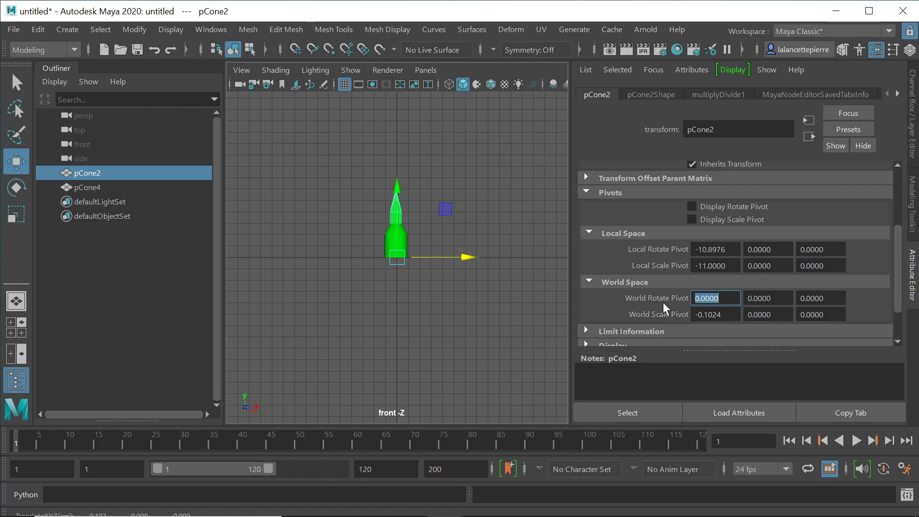
Step: Set pCone2's World Scale Pivot X to 0
{"action": "left_click_drag", "start_coordinate": [721, 314], "coordinate": [679, 314]}
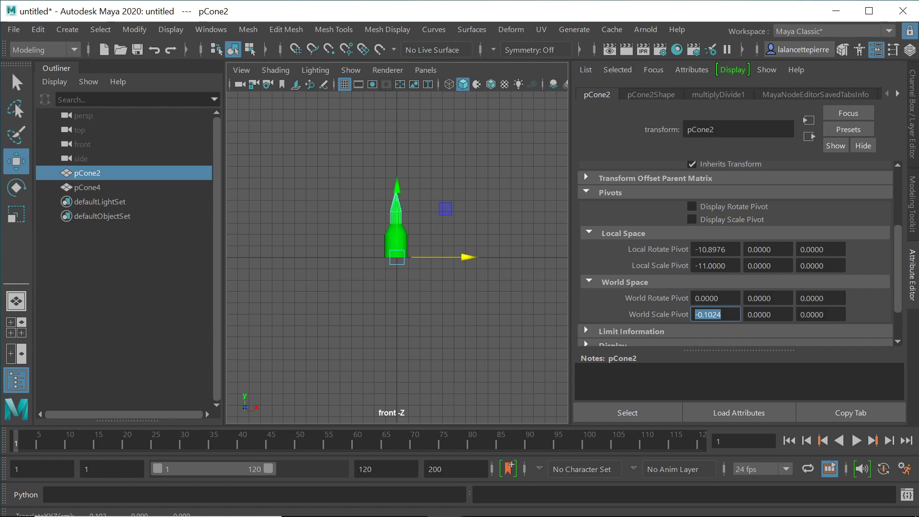
{"action": "left_click", "coordinate": [719, 299]}
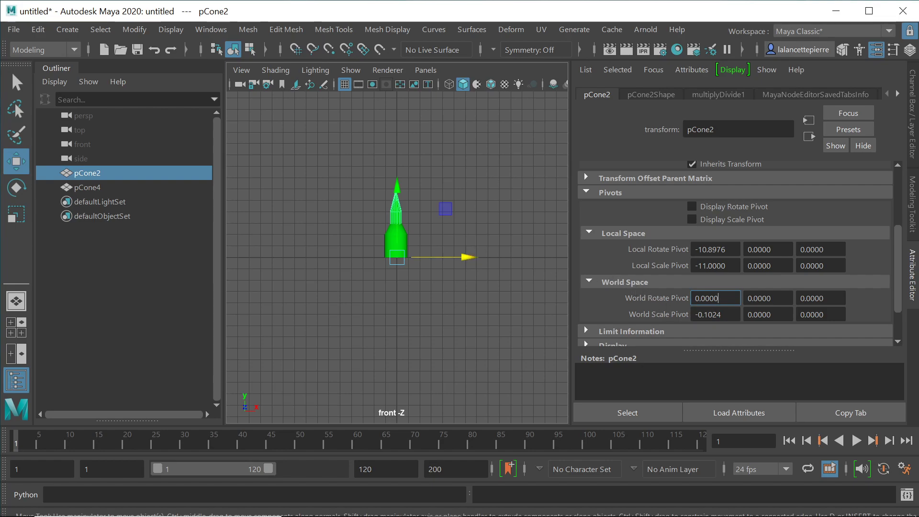
{"action": "double_click", "coordinate": [713, 314]}
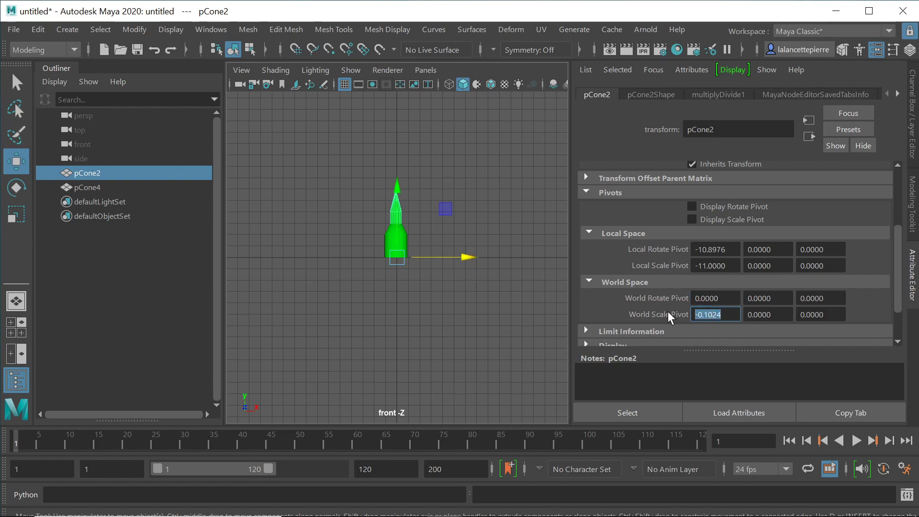
{"action": "type", "text": "0"}
{"action": "key", "text": "Return"}
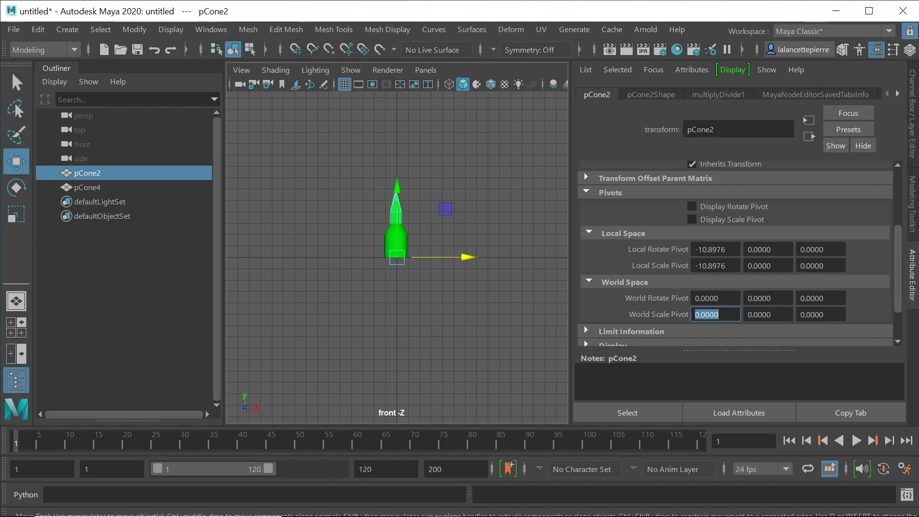
Step: Reset pCone2's Translate X to 0
{"action": "scroll", "coordinate": [668, 249], "scroll_direction": "up", "scroll_amount": 3}
{"action": "left_click_drag", "start_coordinate": [723, 185], "coordinate": [658, 183]}
{"action": "type", "text": "0"}
{"action": "key", "text": "Return"}
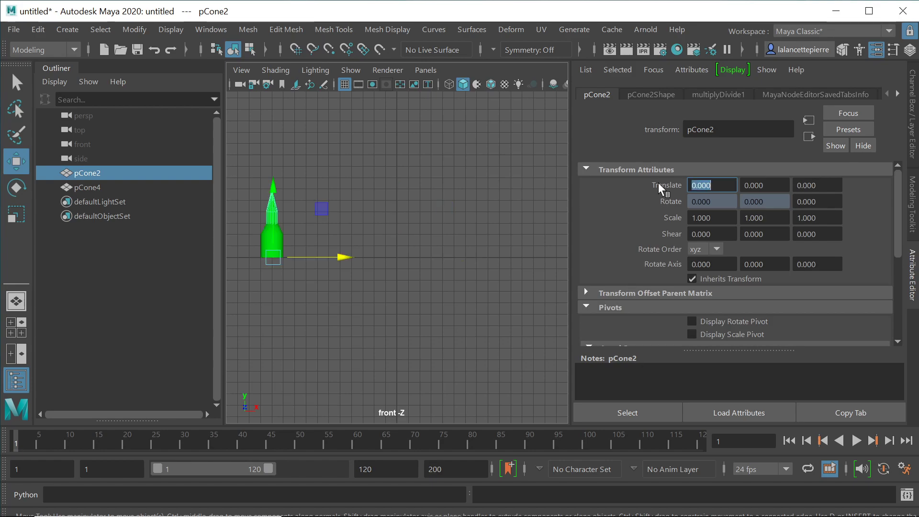
Step: Set pCone2's World Rotate Pivot X and World Scale Pivot X to -11
{"action": "scroll", "coordinate": [699, 279], "scroll_direction": "down", "scroll_amount": 2}
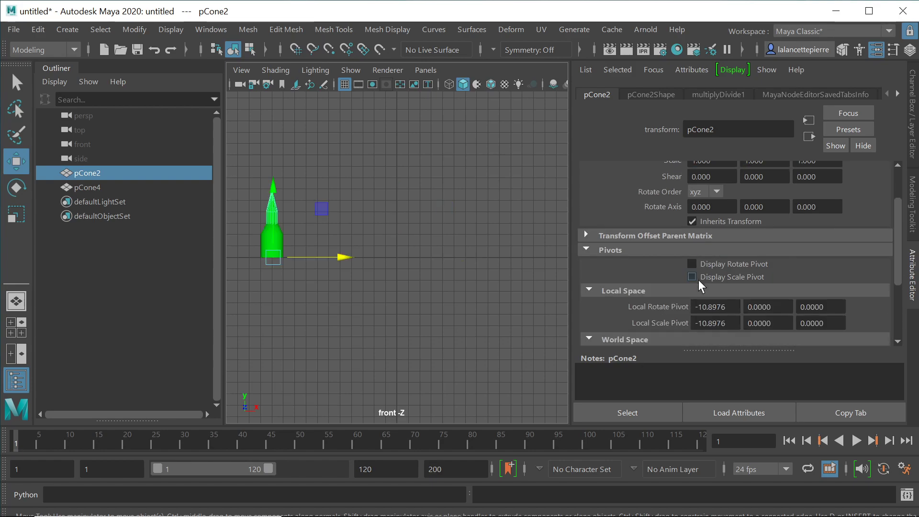
{"action": "scroll", "coordinate": [699, 280], "scroll_direction": "down", "scroll_amount": 2}
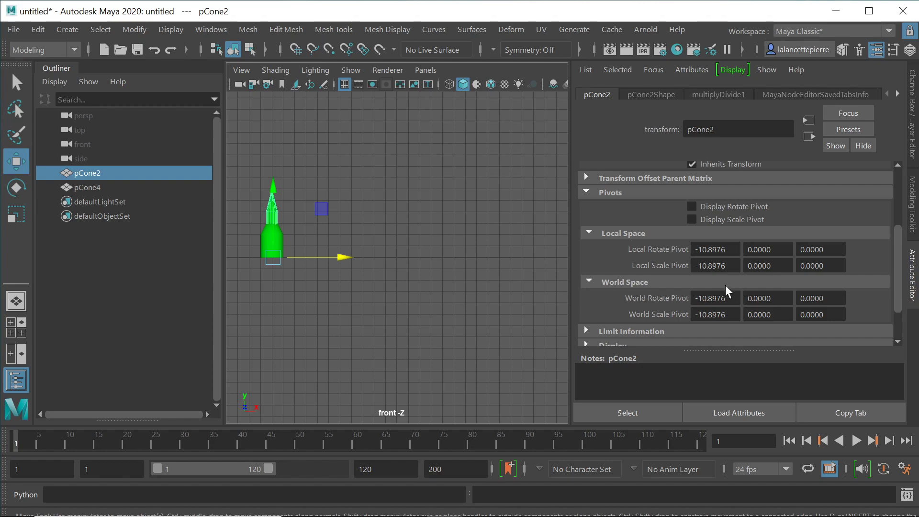
{"action": "left_click", "coordinate": [712, 297]}
{"action": "type", "text": "-11"}
{"action": "key", "text": "Return"}
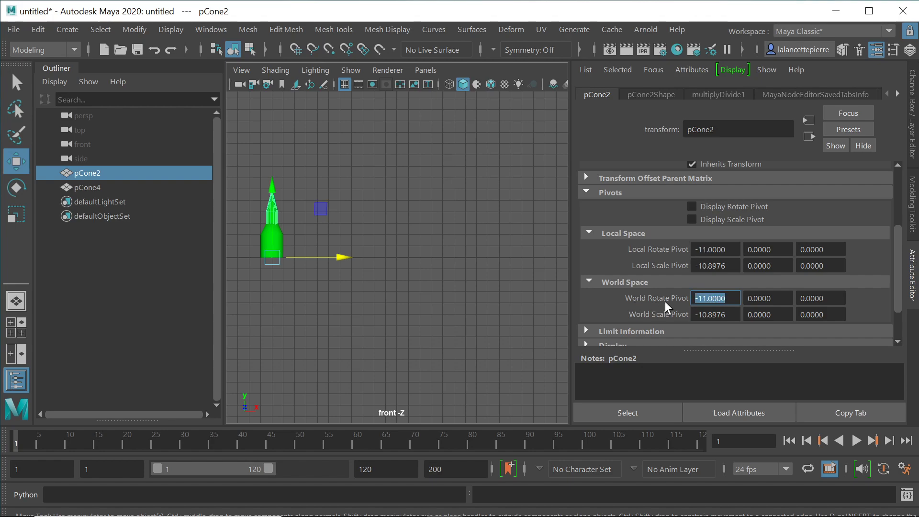
{"action": "left_click_drag", "start_coordinate": [727, 314], "coordinate": [693, 314]}
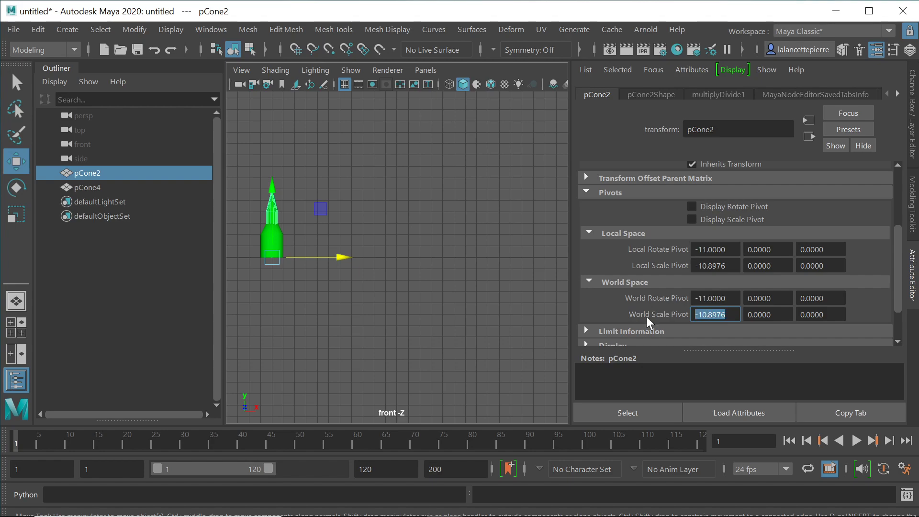
{"action": "type", "text": "-100"}
{"action": "key", "text": "BackSpace"}
{"action": "key", "text": "BackSpace"}
{"action": "type", "text": "1"}
{"action": "key", "text": "Return"}
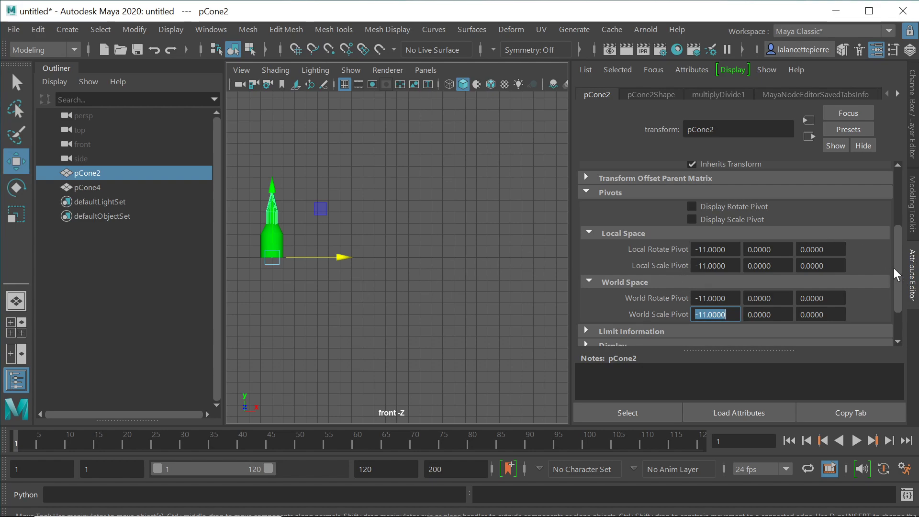
{"action": "scroll", "coordinate": [899, 263], "scroll_direction": "up", "scroll_amount": 3}
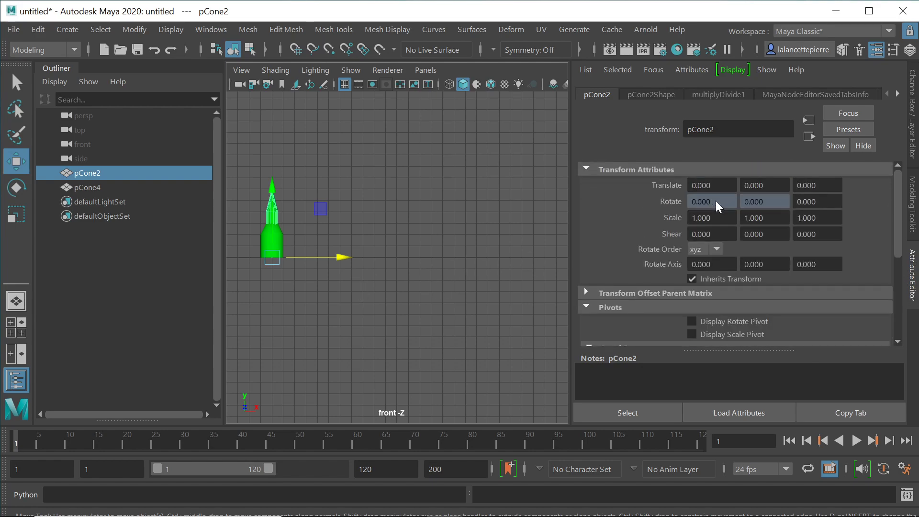
Step: Set pCone2's Translate X to 11
{"action": "left_click", "coordinate": [707, 186]}
{"action": "type", "text": "11"}
{"action": "key", "text": "Return"}
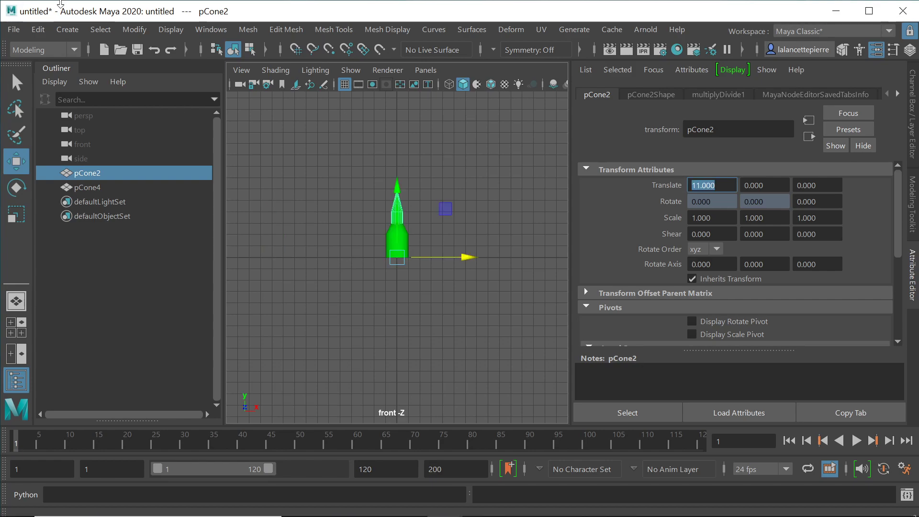
Step: Delete pCone2's construction history via Edit > Delete by Type > History
{"action": "left_click", "coordinate": [38, 29]}
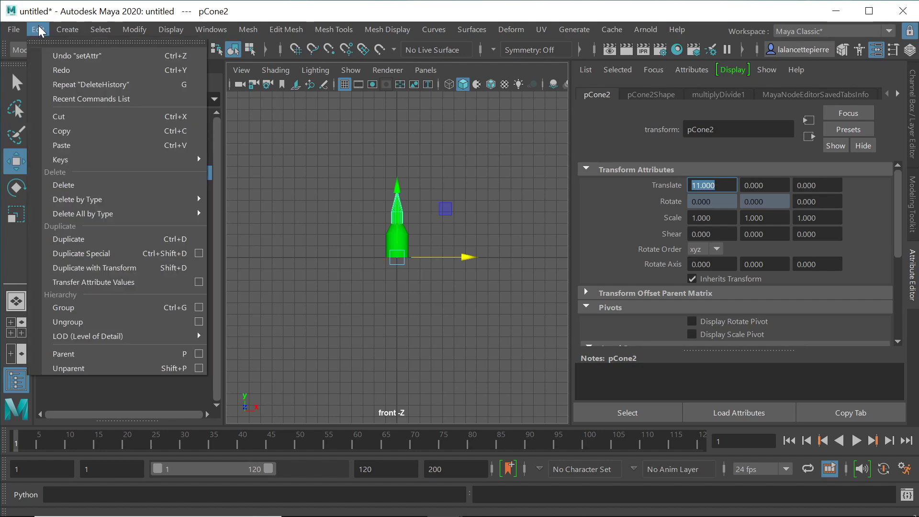
{"action": "mouse_move", "coordinate": [82, 194]}
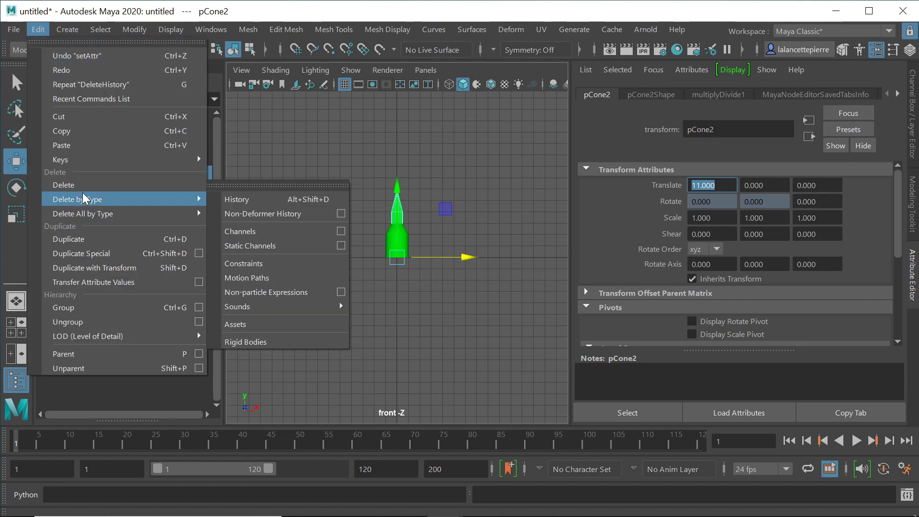
{"action": "left_click", "coordinate": [254, 195]}
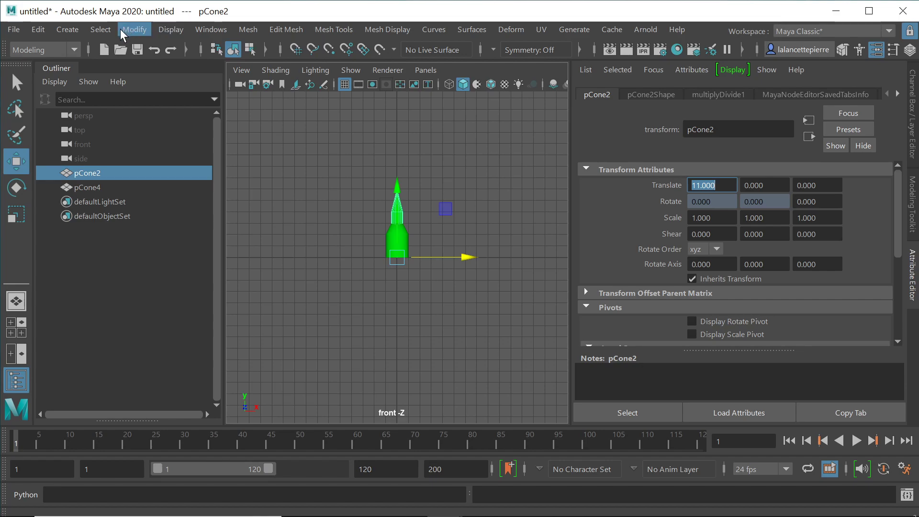
Step: Try freezing pCone2's transformations, which fails on locked rotateX, then open the Freeze Transformations options
{"action": "left_click", "coordinate": [135, 30]}
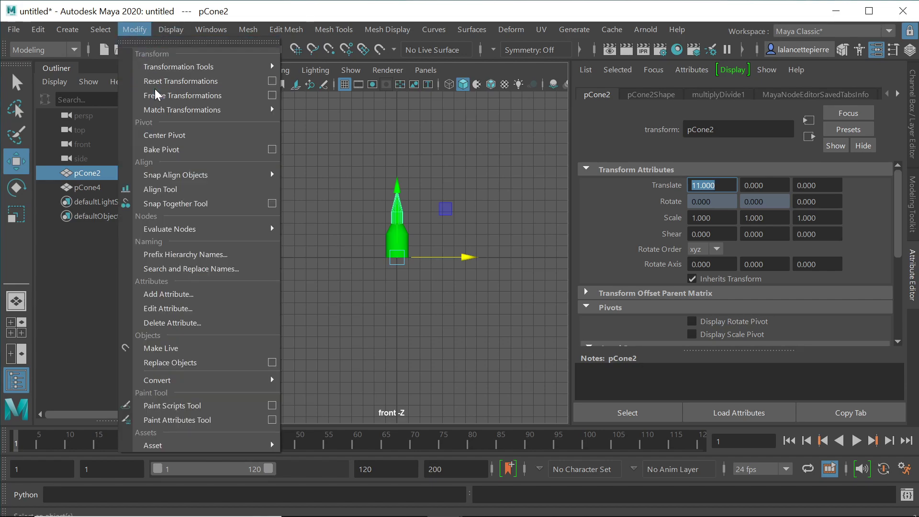
{"action": "mouse_move", "coordinate": [201, 111]}
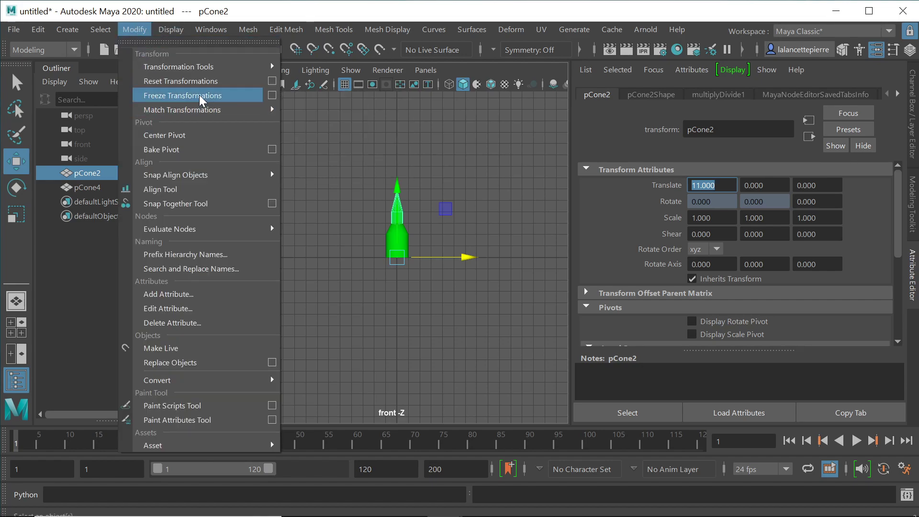
{"action": "left_click", "coordinate": [199, 95]}
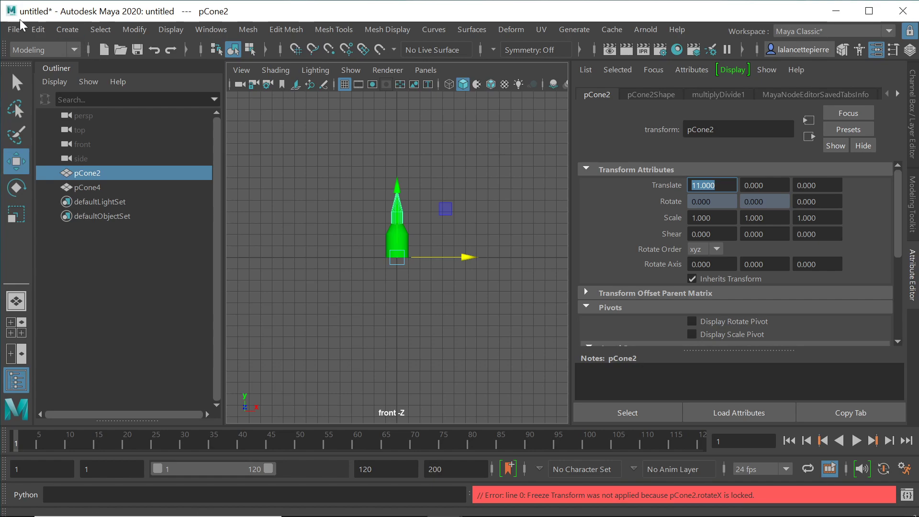
{"action": "left_click", "coordinate": [129, 29]}
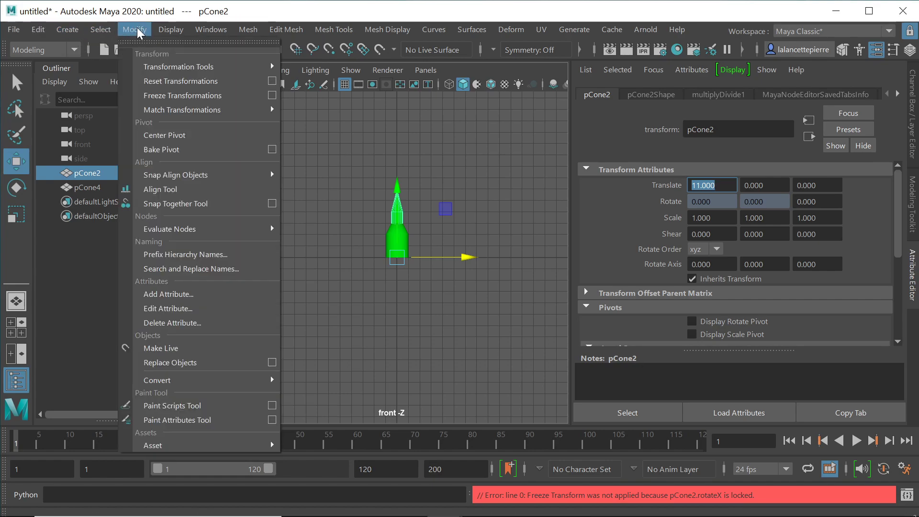
{"action": "left_click", "coordinate": [272, 95]}
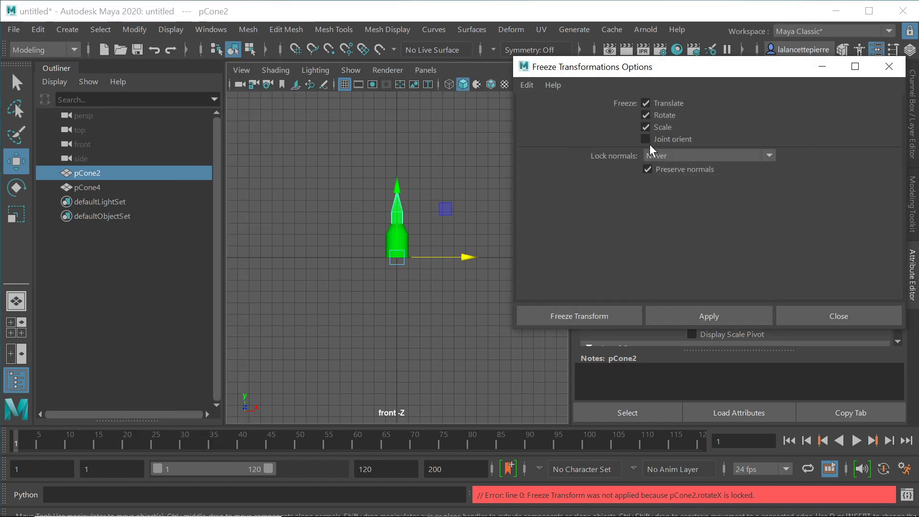
Step: Freeze only translate and scale, with Rotate unchecked, on both cones, then close the options
{"action": "left_click", "coordinate": [644, 115]}
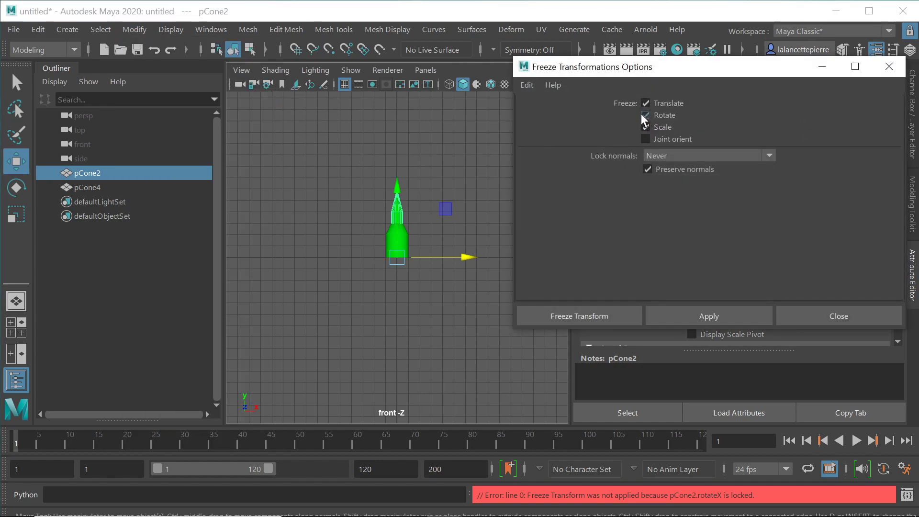
{"action": "left_click", "coordinate": [700, 316]}
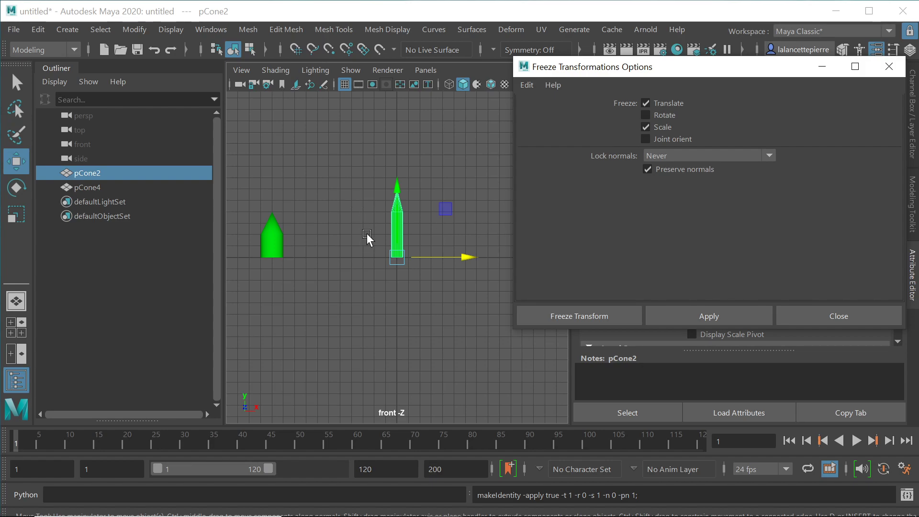
{"action": "key", "text": "ctrl+z"}
{"action": "left_click_drag", "start_coordinate": [447, 139], "coordinate": [371, 289]}
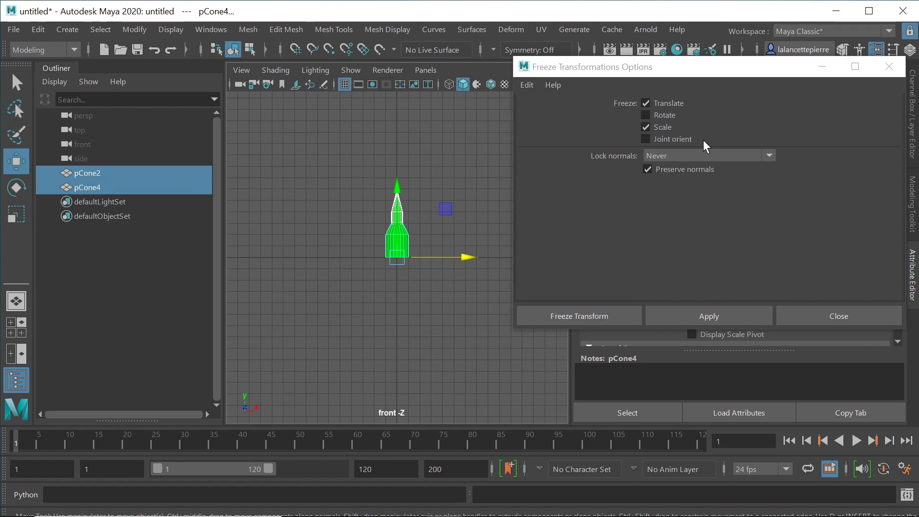
{"action": "left_click", "coordinate": [699, 311]}
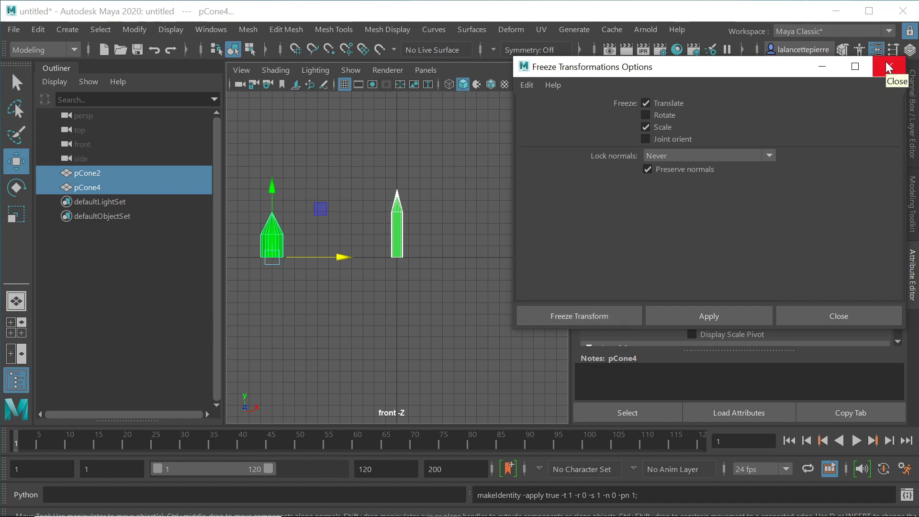
{"action": "left_click", "coordinate": [831, 310]}
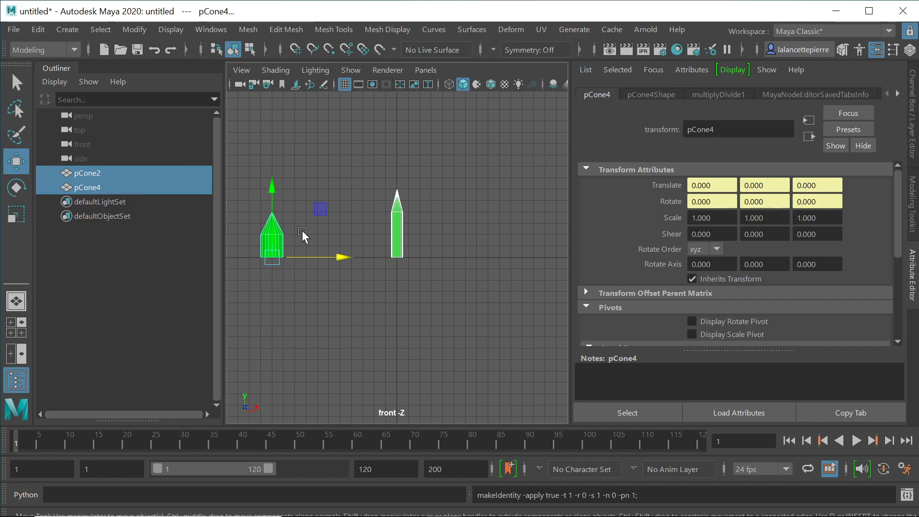
{"action": "left_click_drag", "start_coordinate": [293, 192], "coordinate": [242, 265]}
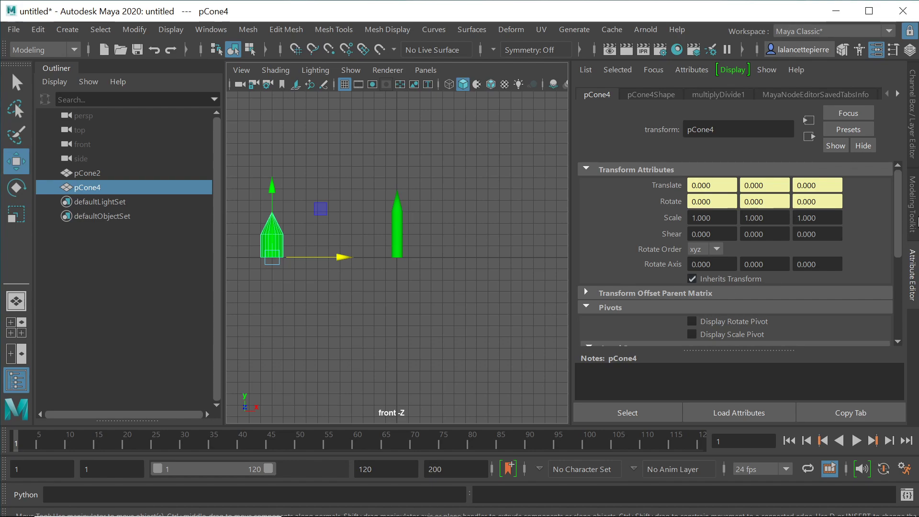
{"action": "left_click_drag", "start_coordinate": [898, 223], "coordinate": [910, 312]}
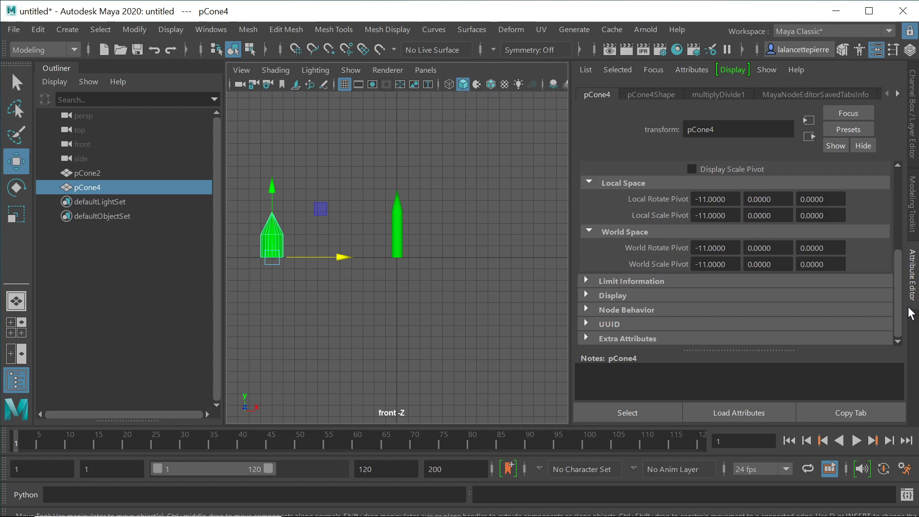
{"action": "left_click_drag", "start_coordinate": [910, 313], "coordinate": [910, 207]}
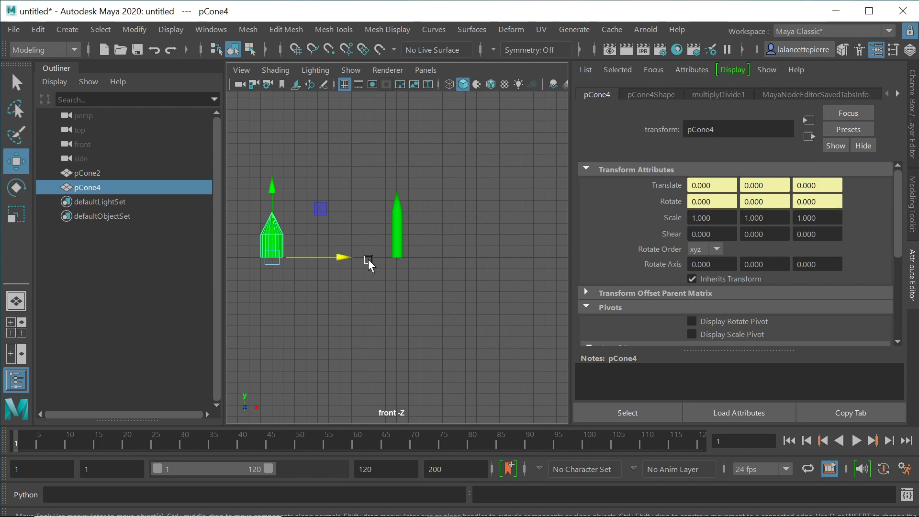
{"action": "left_click_drag", "start_coordinate": [339, 261], "coordinate": [368, 256]}
{"action": "left_click_drag", "start_coordinate": [899, 236], "coordinate": [905, 309]}
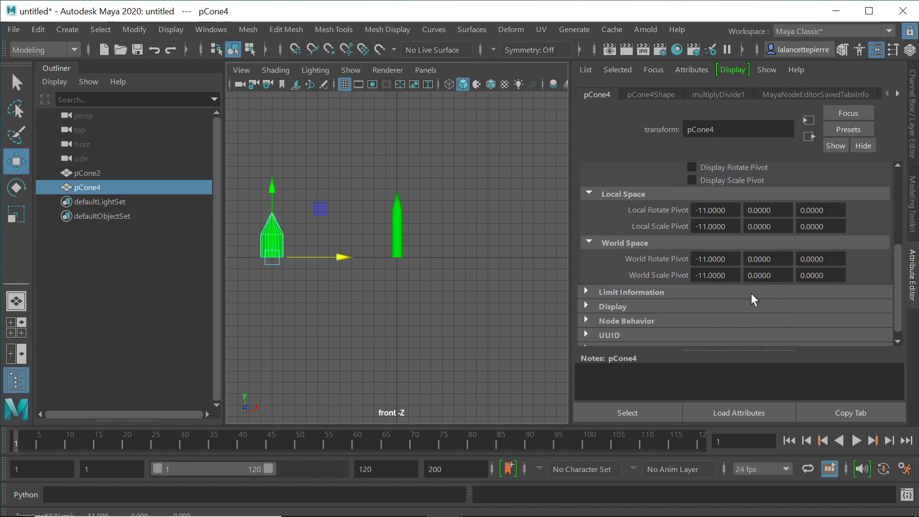
Step: Zero pCone4's Local Rotate Pivot X and Local Scale Pivot X
{"action": "left_click", "coordinate": [728, 210]}
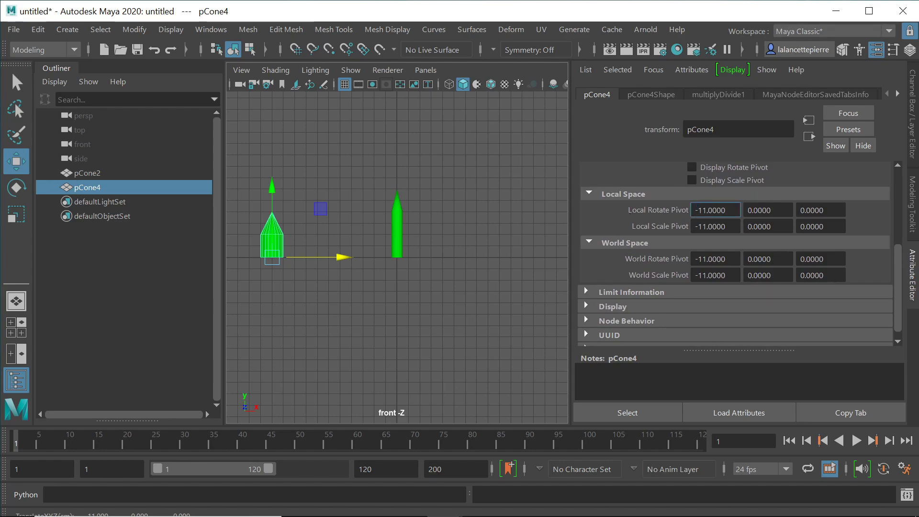
{"action": "double_click", "coordinate": [714, 210]}
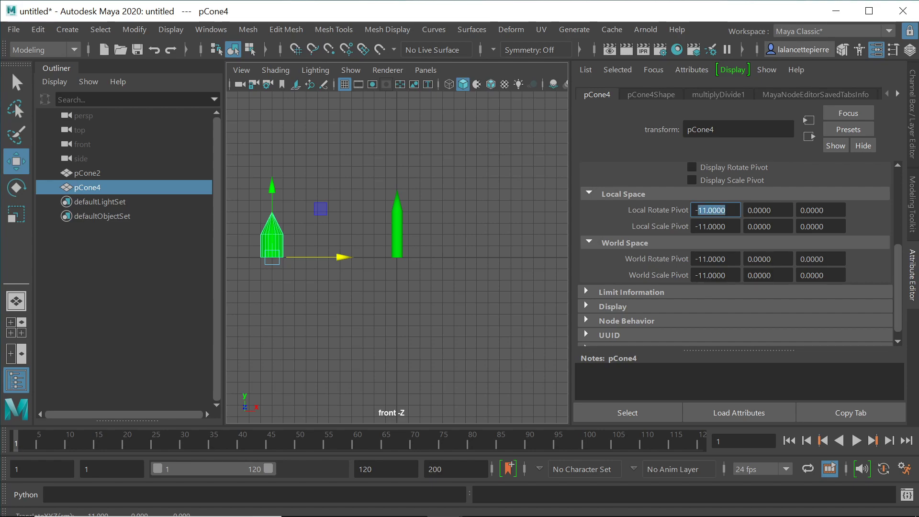
{"action": "type", "text": "0"}
{"action": "key", "text": "Return"}
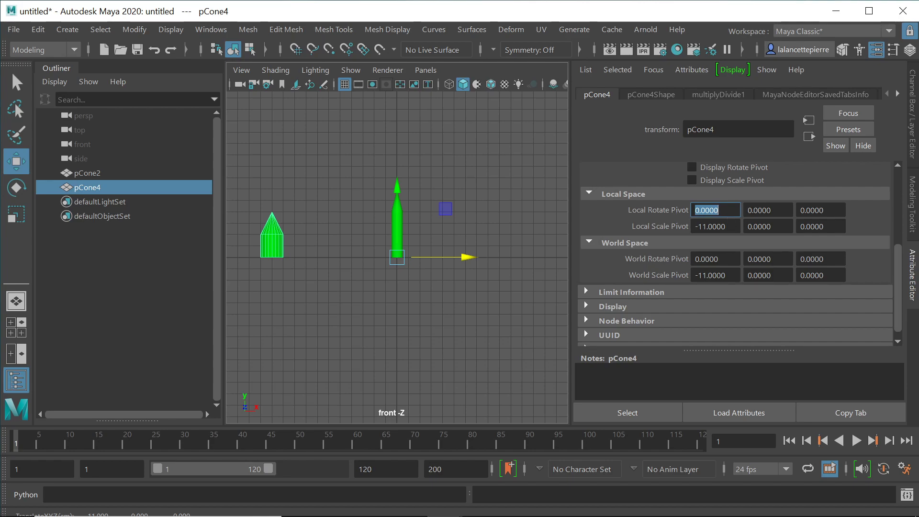
{"action": "left_click", "coordinate": [710, 226]}
{"action": "type", "text": "0"}
{"action": "key", "text": "Return"}
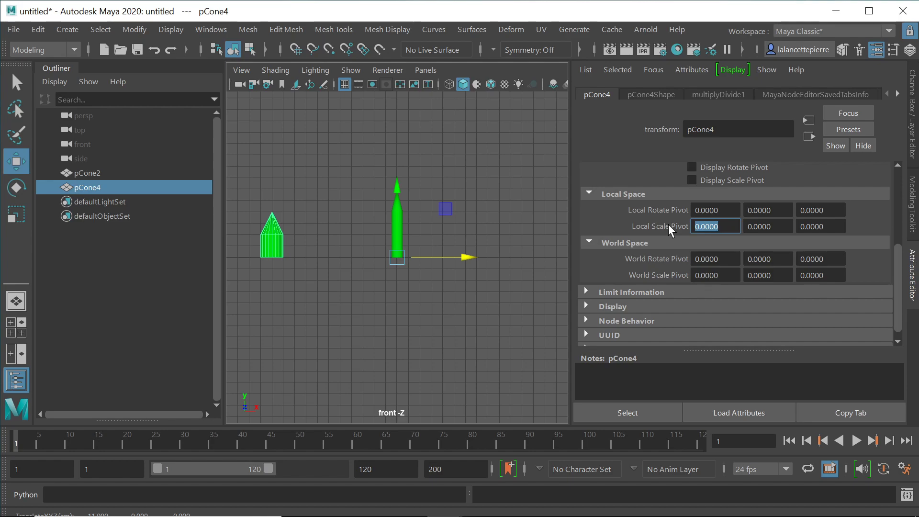
Step: Set pCone4's Local Rotate Pivot X and Local Scale Pivot X to -11
{"action": "left_click_drag", "start_coordinate": [720, 210], "coordinate": [667, 211]}
{"action": "type", "text": "-11"}
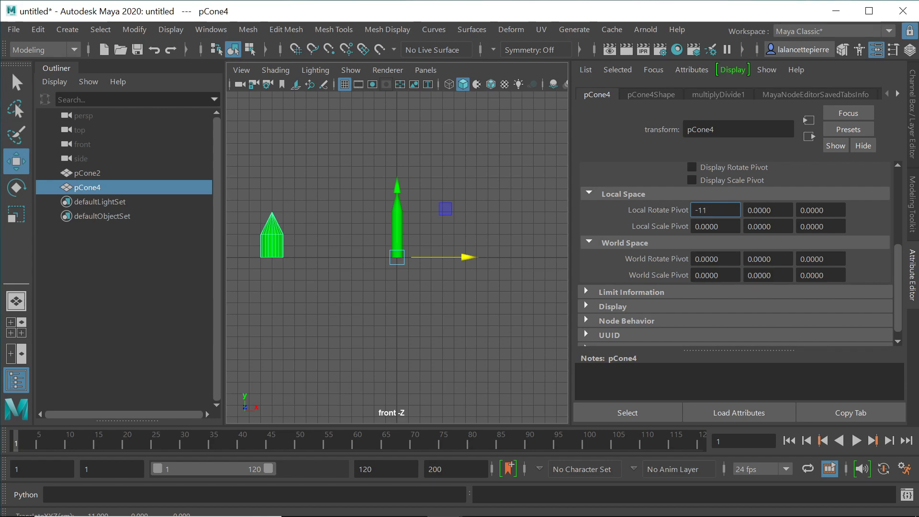
{"action": "left_click", "coordinate": [718, 227]}
{"action": "left_click_drag", "start_coordinate": [717, 226], "coordinate": [647, 229]}
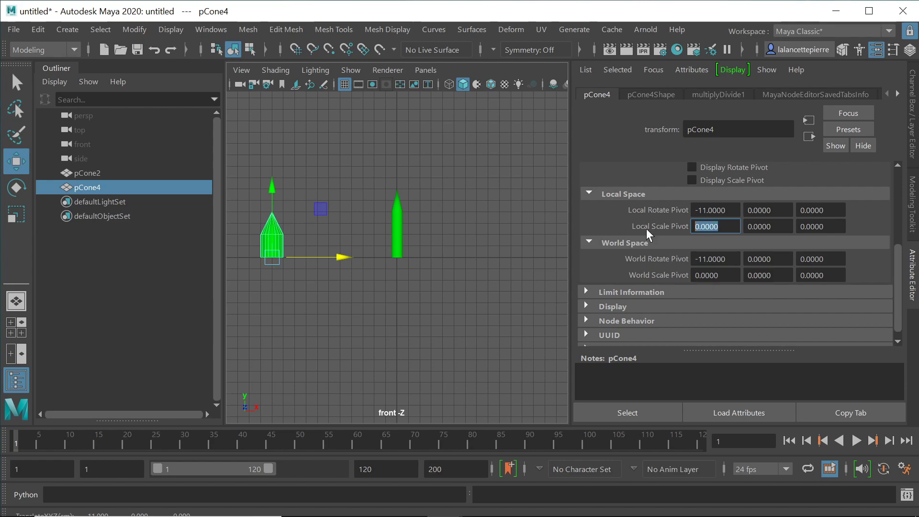
{"action": "type", "text": "-11"}
{"action": "key", "text": "Return"}
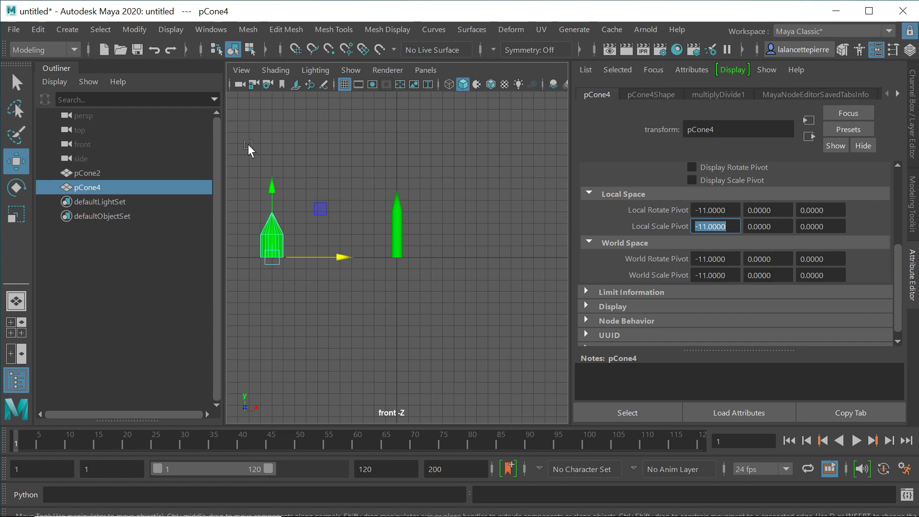
Step: In the Node Editor, wire unitConversion2's output into pCone4's Rotate and delete the Translate link
{"action": "left_click", "coordinate": [213, 26]}
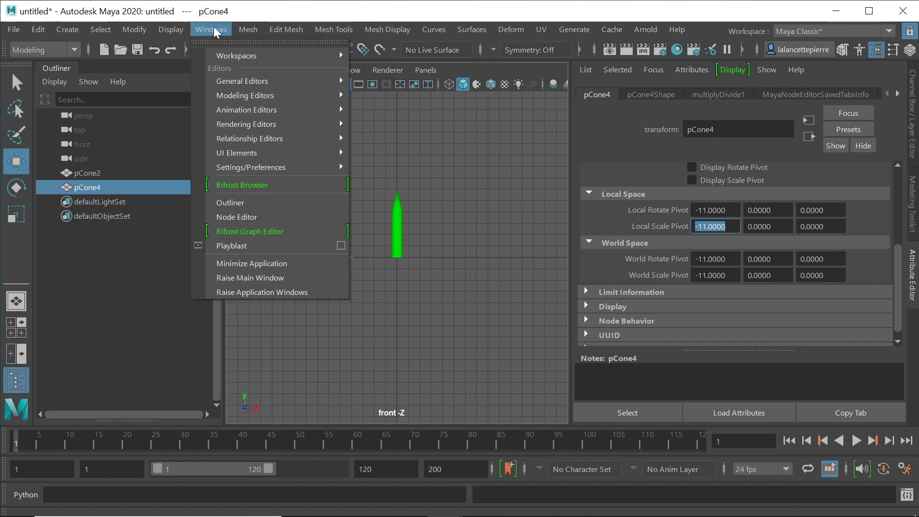
{"action": "left_click", "coordinate": [254, 216]}
{"action": "left_click_drag", "start_coordinate": [384, 111], "coordinate": [650, 112]}
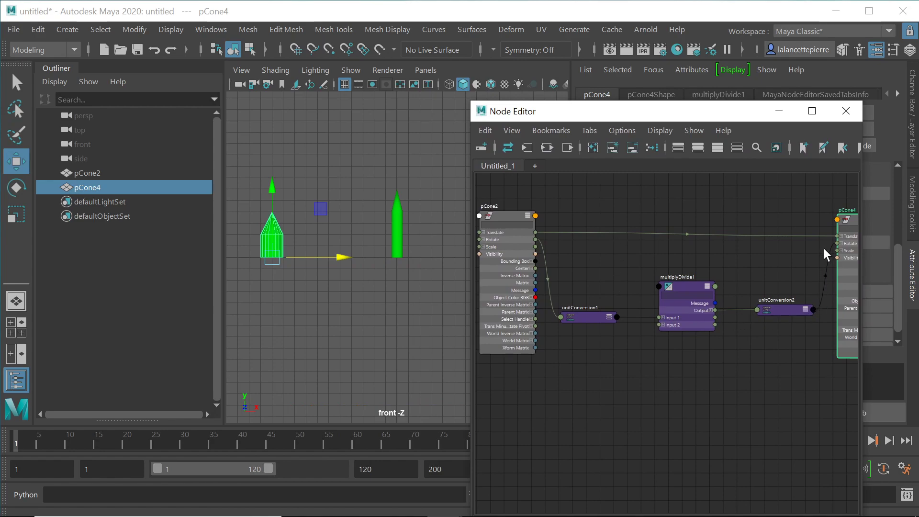
{"action": "left_click_drag", "start_coordinate": [828, 250], "coordinate": [818, 263]}
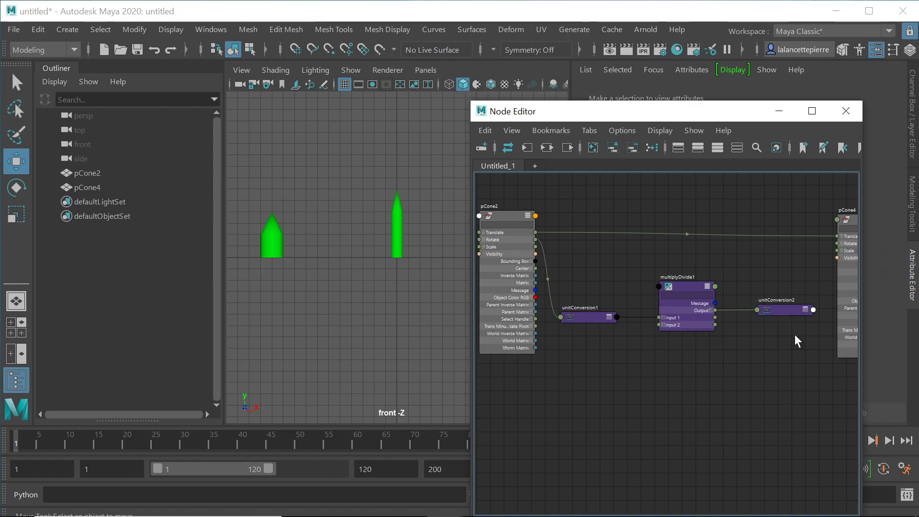
{"action": "left_click_drag", "start_coordinate": [813, 310], "coordinate": [837, 243]}
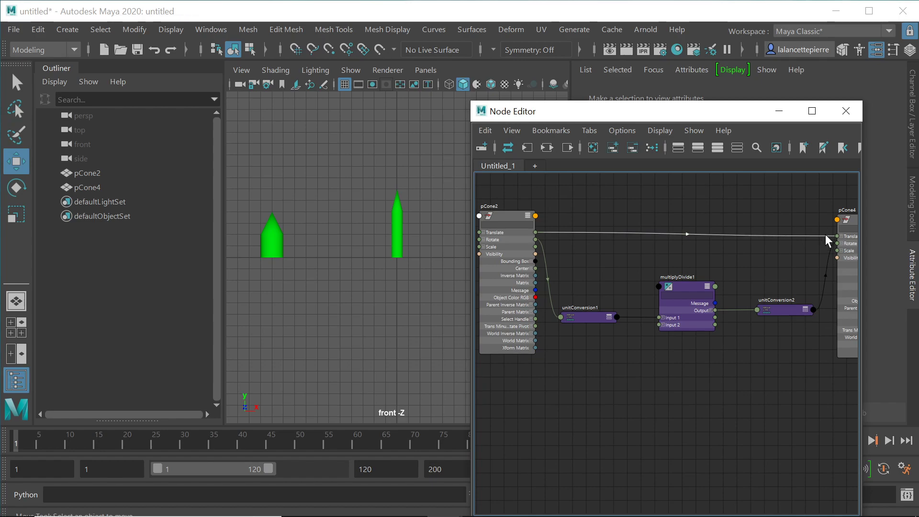
{"action": "left_click", "coordinate": [824, 234]}
{"action": "key", "text": "Delete"}
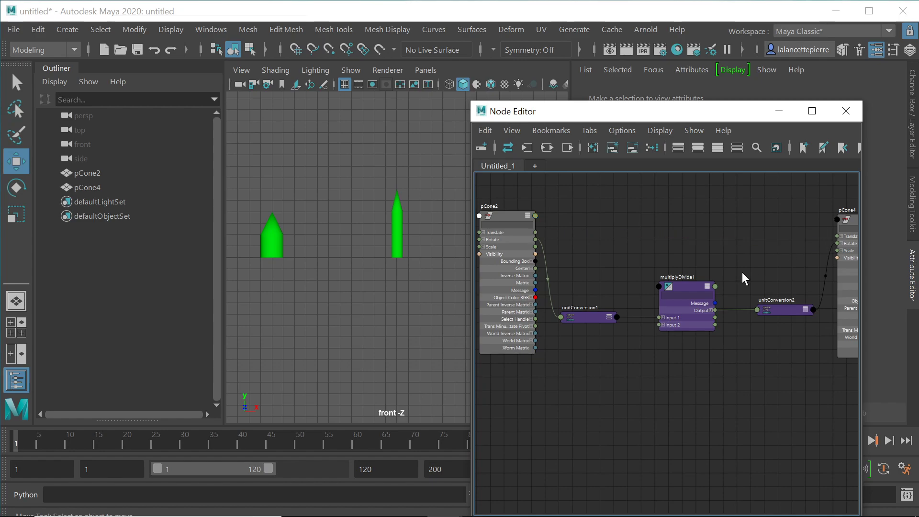
Step: Move pCone4 right along X toward pCone2
{"action": "left_click", "coordinate": [277, 253]}
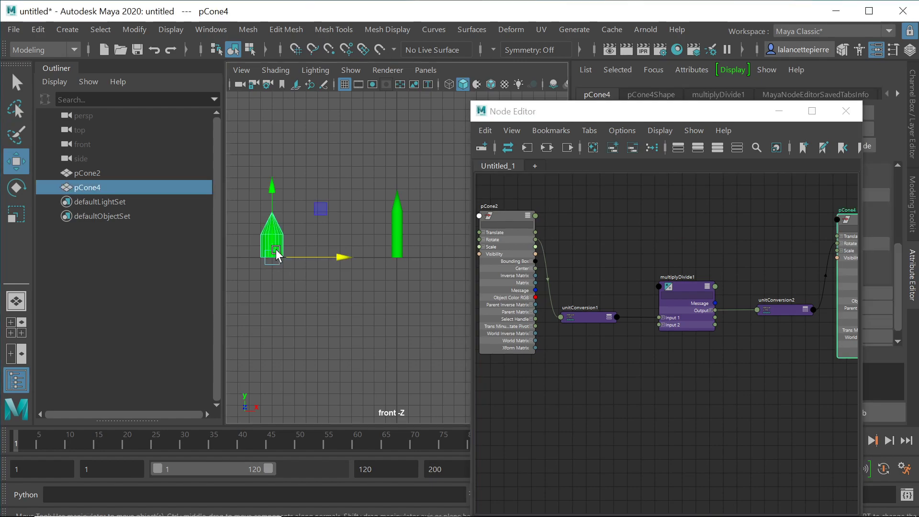
{"action": "left_click_drag", "start_coordinate": [343, 257], "coordinate": [471, 257]}
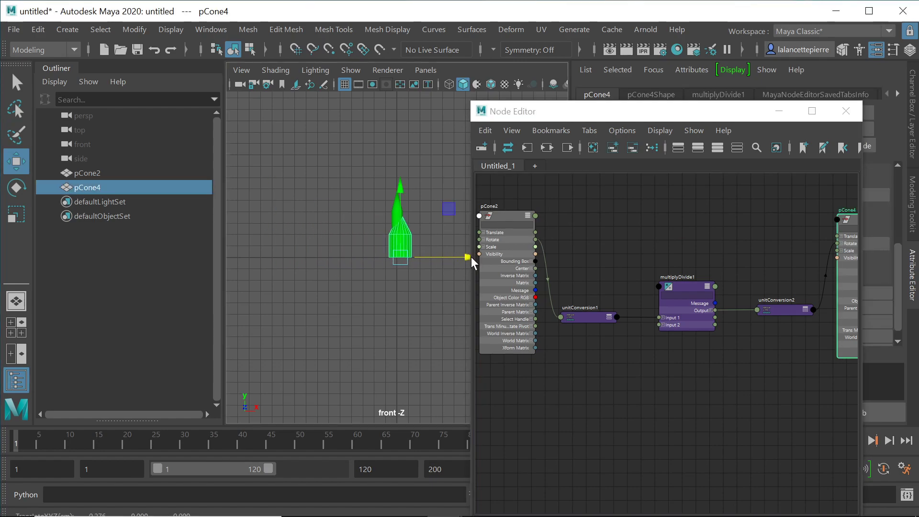
{"action": "left_click_drag", "start_coordinate": [736, 111], "coordinate": [329, 279]}
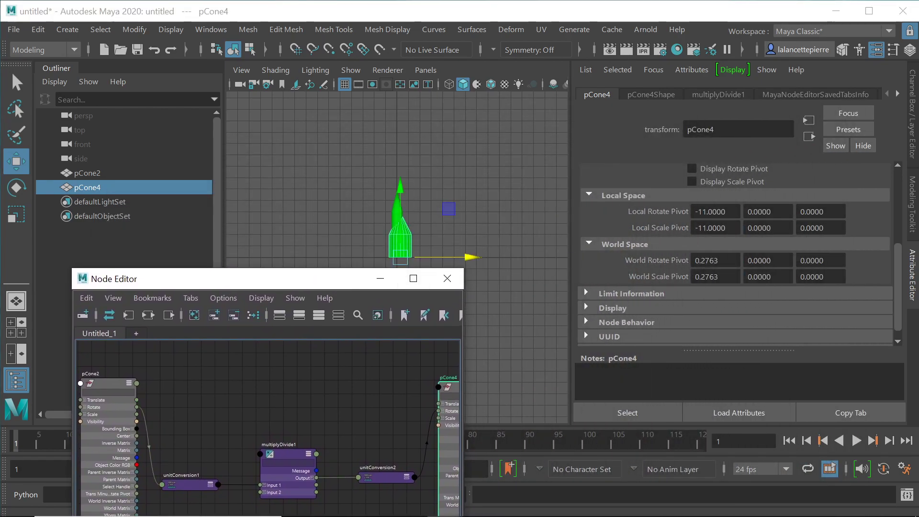
Step: Set pCone4's Translate X to 11
{"action": "left_click_drag", "start_coordinate": [898, 263], "coordinate": [899, 179]}
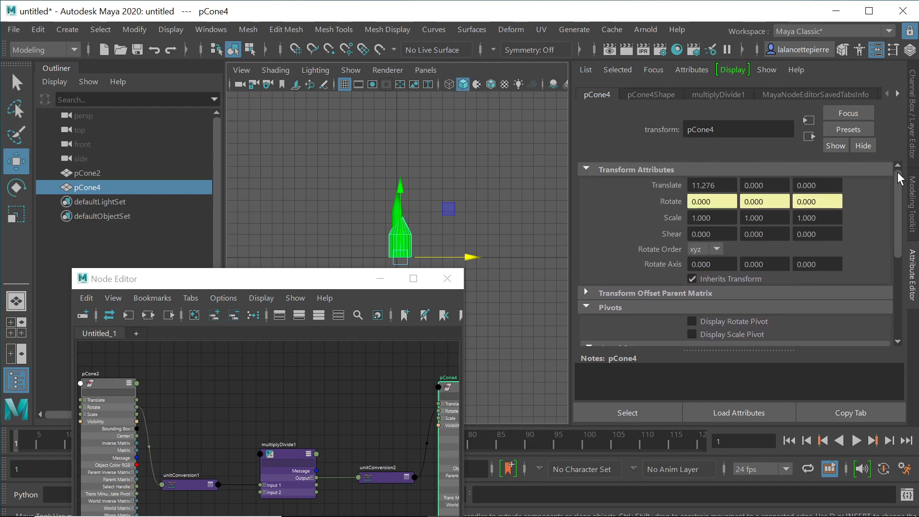
{"action": "left_click", "coordinate": [713, 186]}
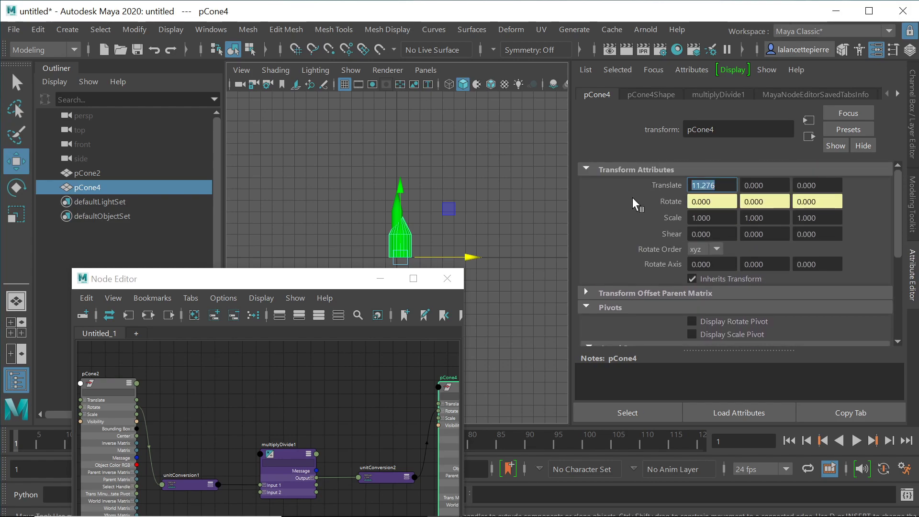
{"action": "type", "text": "11"}
{"action": "key", "text": "Return"}
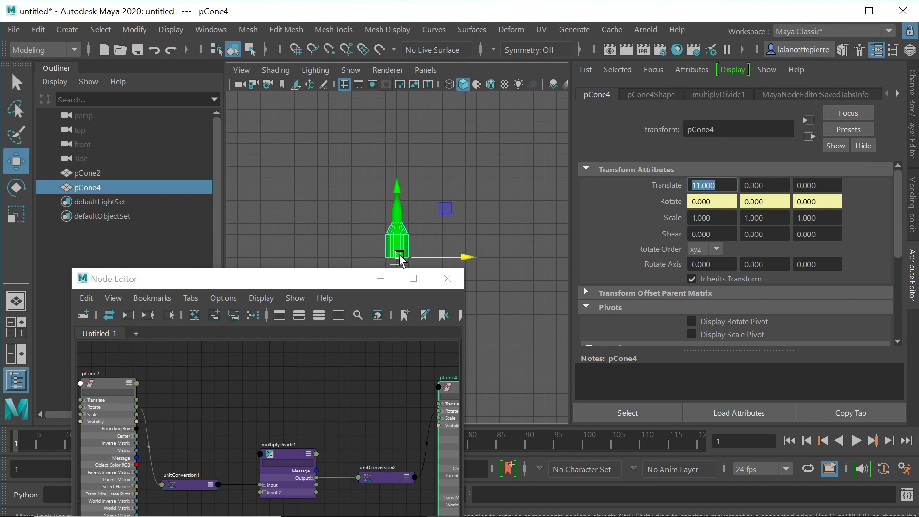
Step: Freeze pCone4's transformations and delete its construction history
{"action": "left_click", "coordinate": [39, 29]}
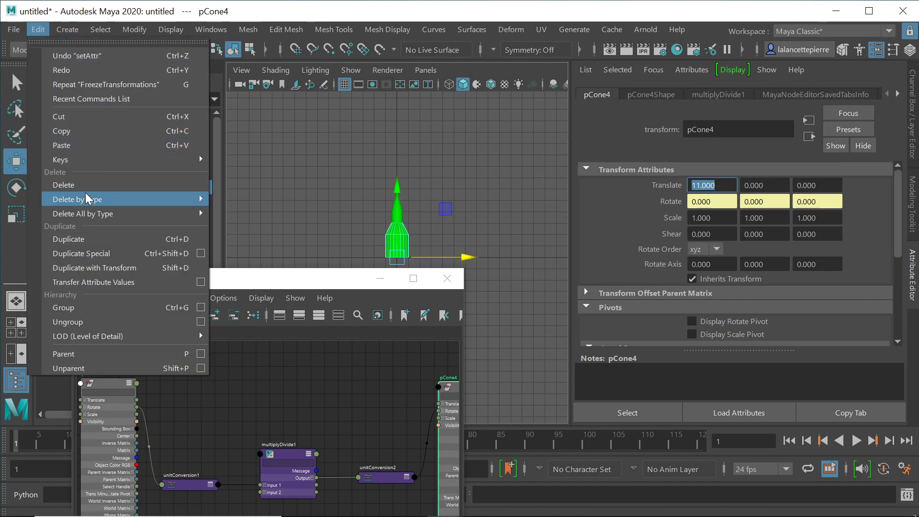
{"action": "mouse_move", "coordinate": [107, 30]}
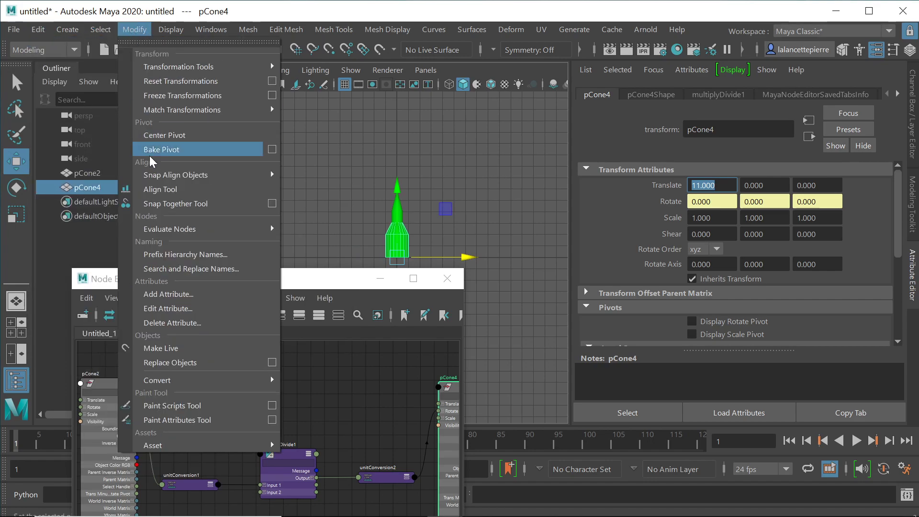
{"action": "left_click", "coordinate": [175, 95]}
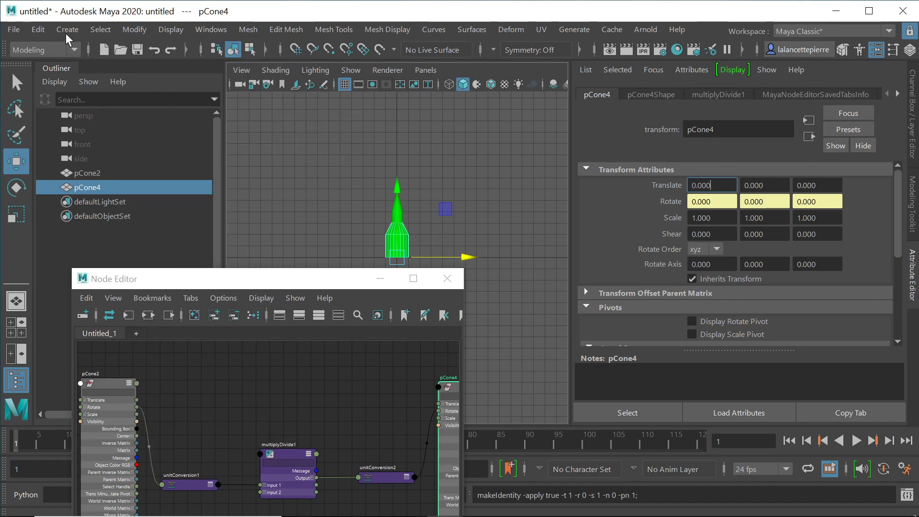
{"action": "left_click", "coordinate": [43, 28]}
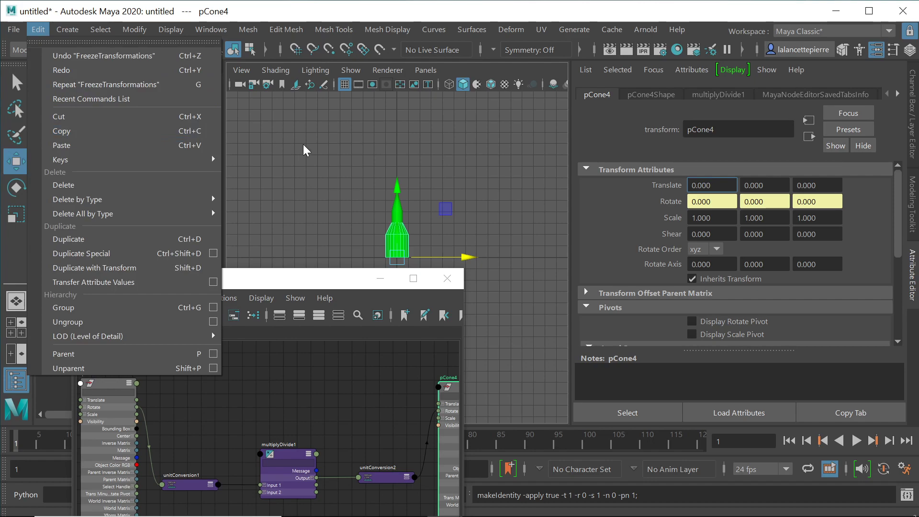
{"action": "mouse_move", "coordinate": [118, 194]}
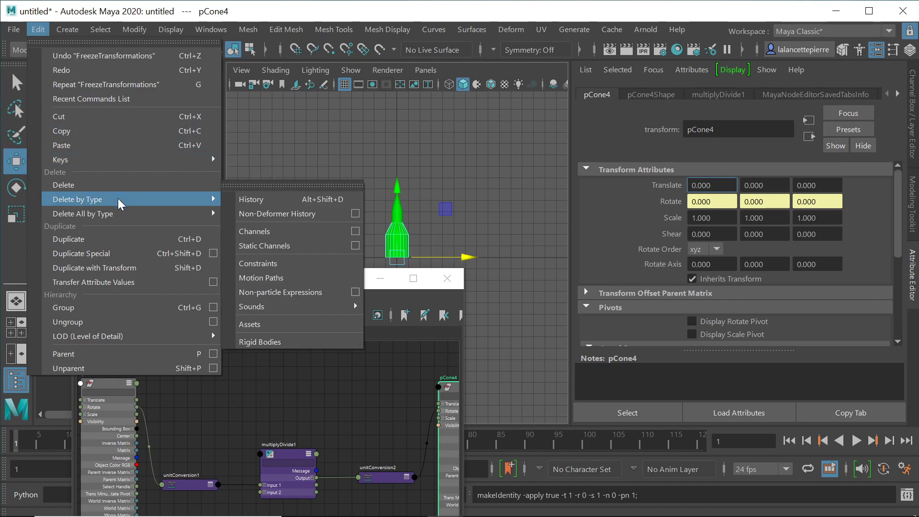
{"action": "left_click", "coordinate": [278, 197]}
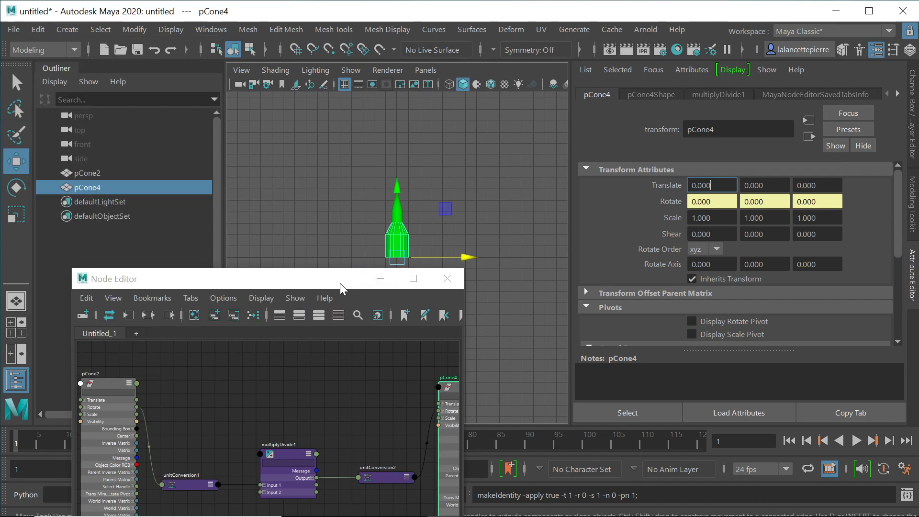
Step: Connect pCone2's Translate to pCone4's Translate in the Node Editor
{"action": "left_click_drag", "start_coordinate": [312, 279], "coordinate": [323, 128]}
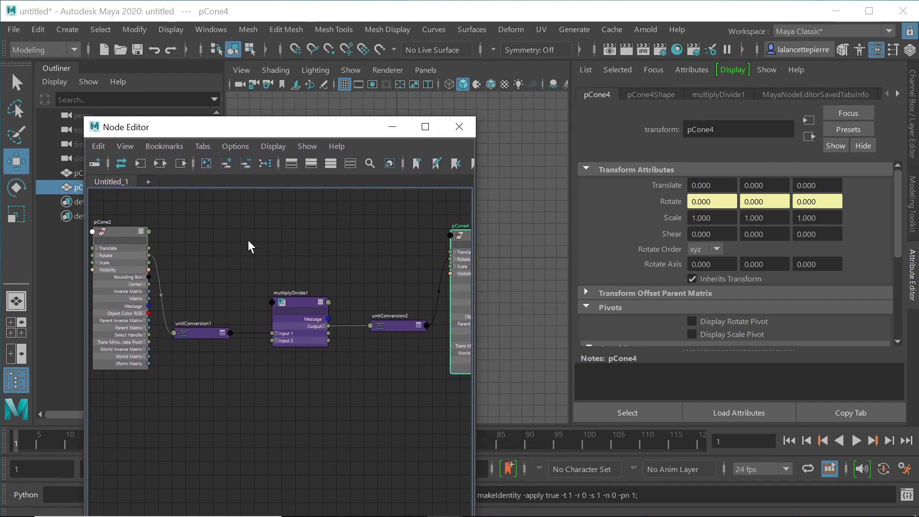
{"action": "left_click_drag", "start_coordinate": [149, 248], "coordinate": [449, 248]}
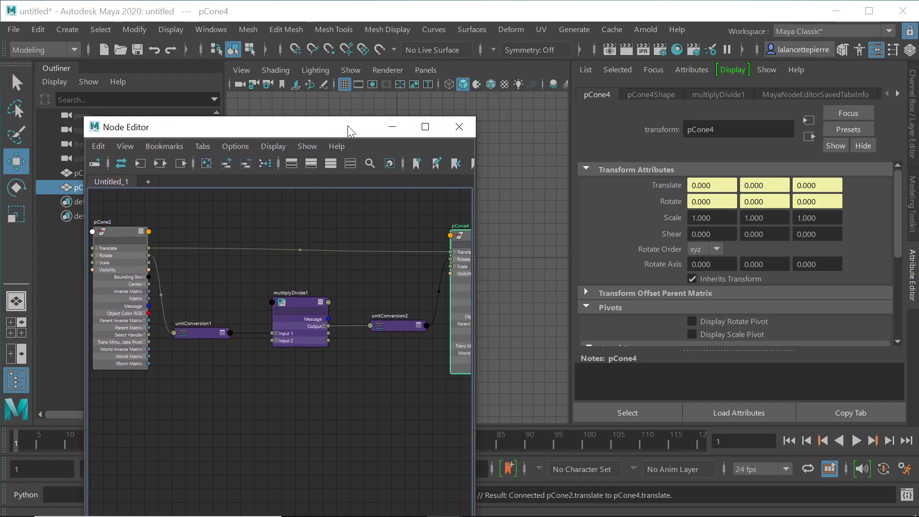
{"action": "left_click_drag", "start_coordinate": [340, 125], "coordinate": [788, 144]}
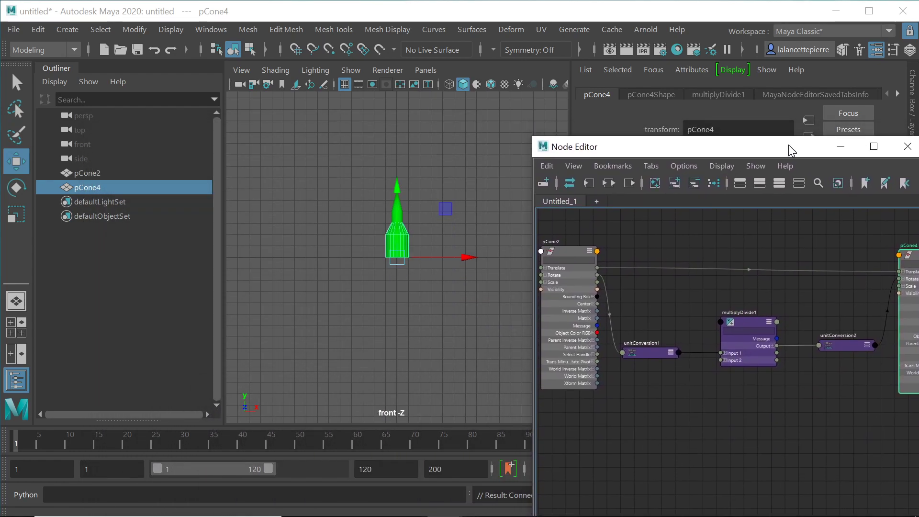
Step: Select pCone2 and rotate it with the Rotate tool to test the driven cone
{"action": "left_click", "coordinate": [430, 146]}
{"action": "left_click", "coordinate": [397, 205]}
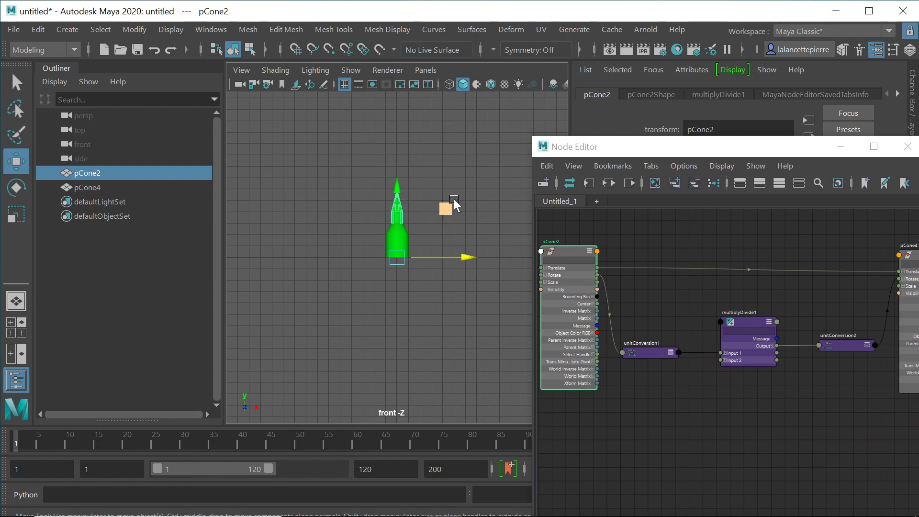
{"action": "key", "text": "e"}
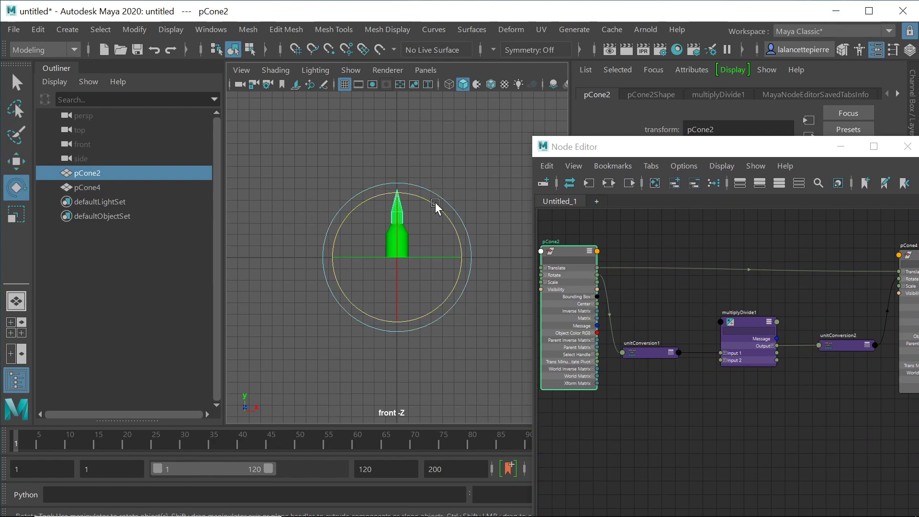
{"action": "left_click_drag", "start_coordinate": [432, 201], "coordinate": [328, 286]}
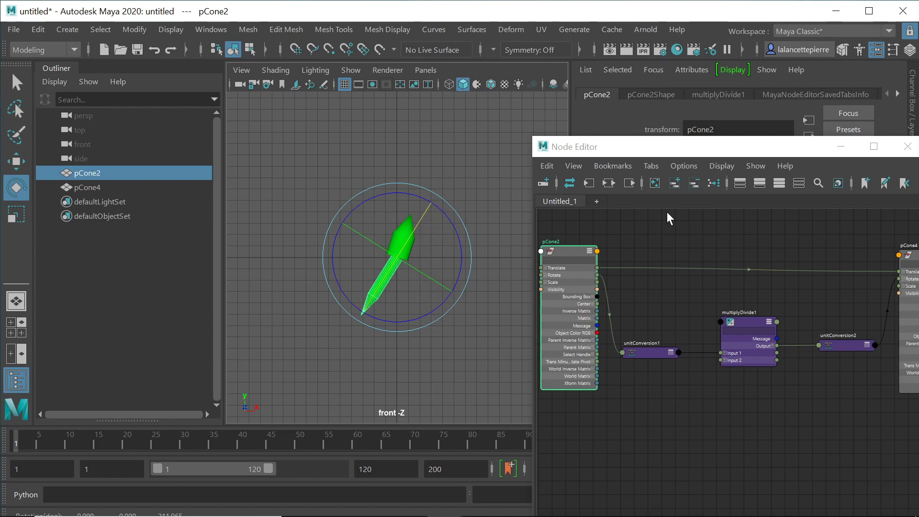
Step: Reset pCone2's Rotate Z from -211.965 to 0 and close the Node Editor
{"action": "left_click_drag", "start_coordinate": [771, 148], "coordinate": [351, 253]}
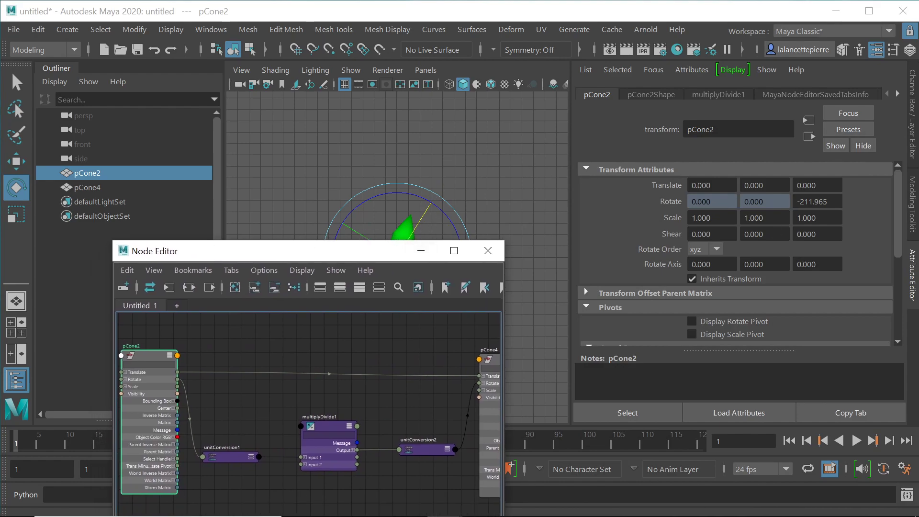
{"action": "left_click", "coordinate": [814, 201]}
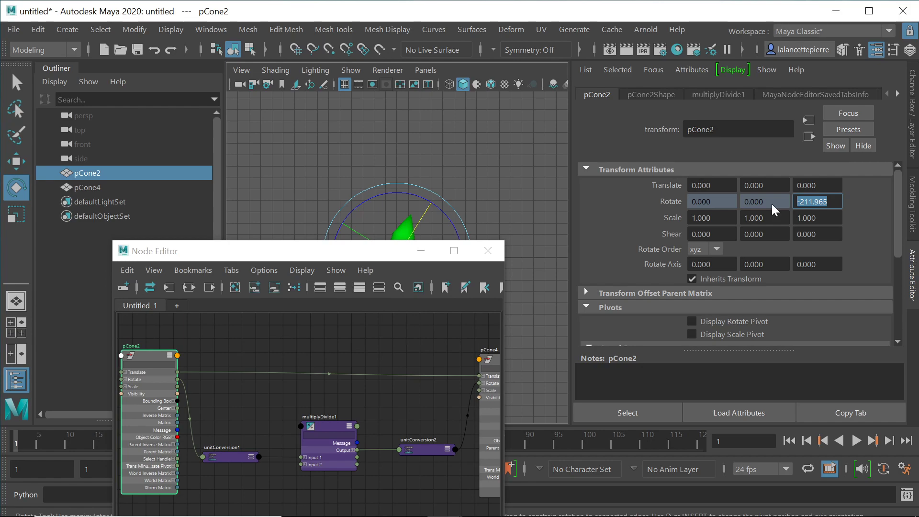
{"action": "type", "text": "0"}
{"action": "key", "text": "Return"}
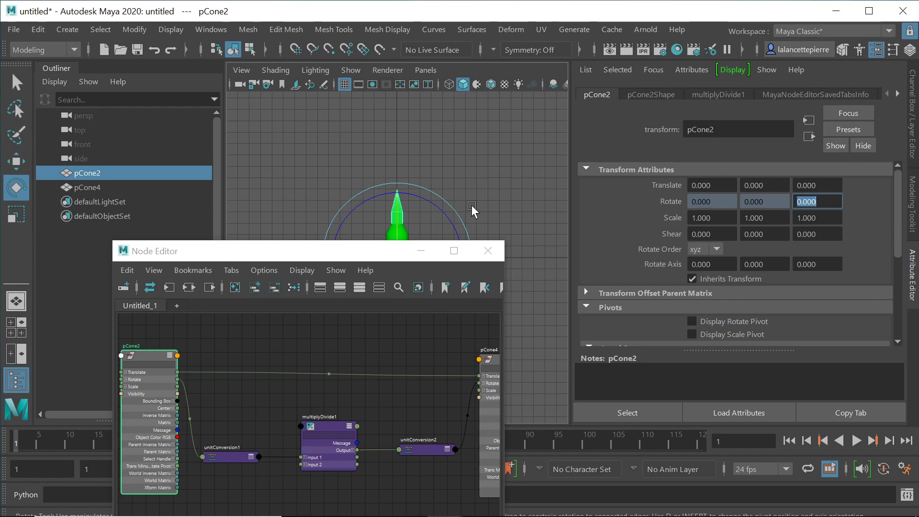
{"action": "left_click_drag", "start_coordinate": [261, 255], "coordinate": [660, 309]}
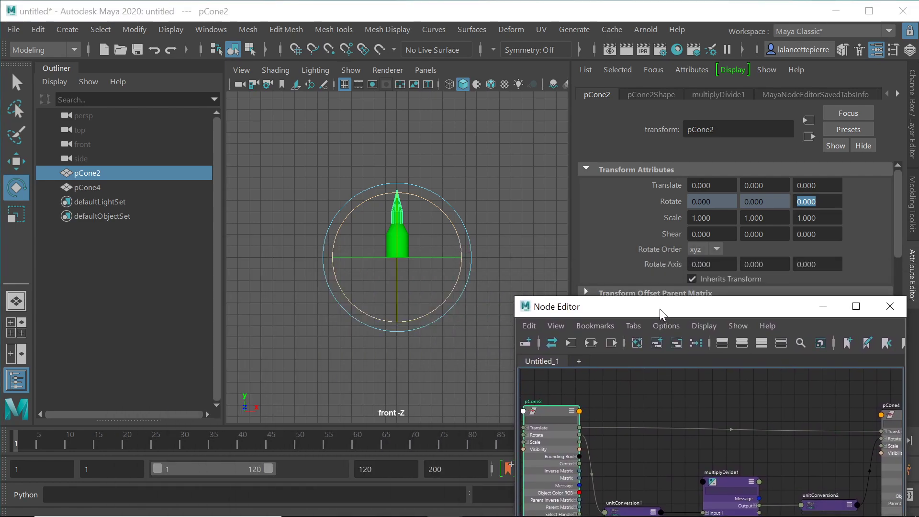
{"action": "left_click", "coordinate": [890, 306]}
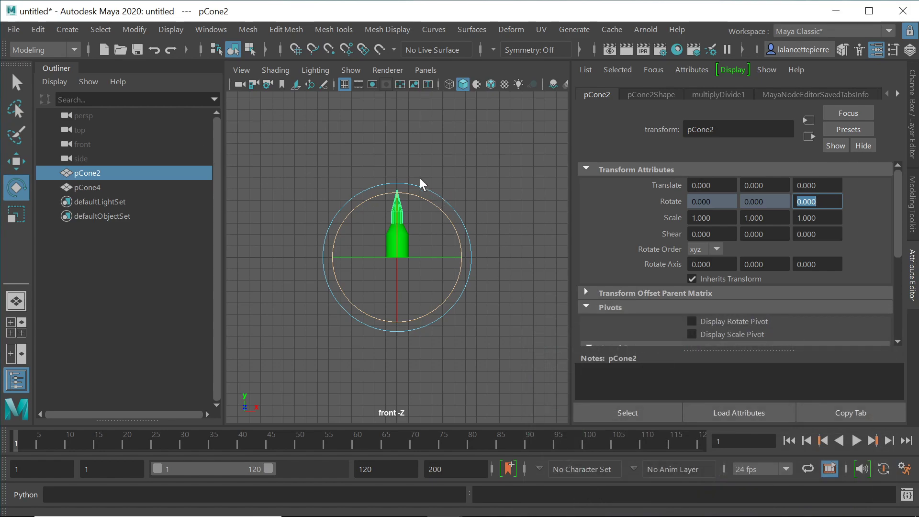
Step: Switch the viewport to the perspective camera and test-rotate pCone2 to about 39 degrees on Z
{"action": "left_click", "coordinate": [396, 217]}
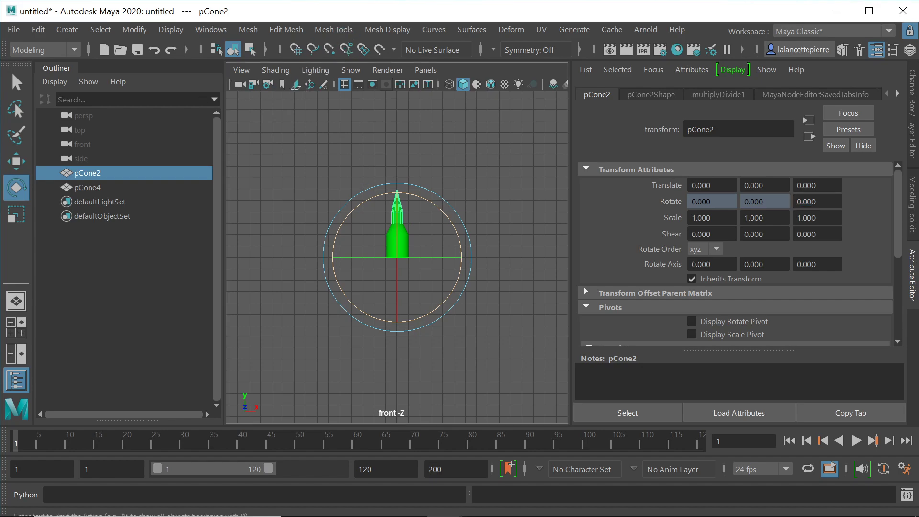
{"action": "left_click", "coordinate": [423, 70]}
{"action": "mouse_move", "coordinate": [461, 84]}
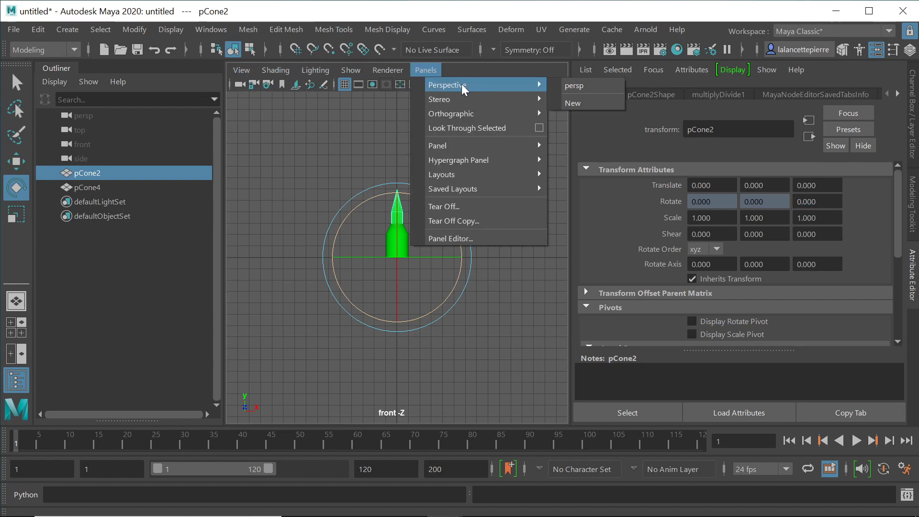
{"action": "left_click", "coordinate": [575, 85]}
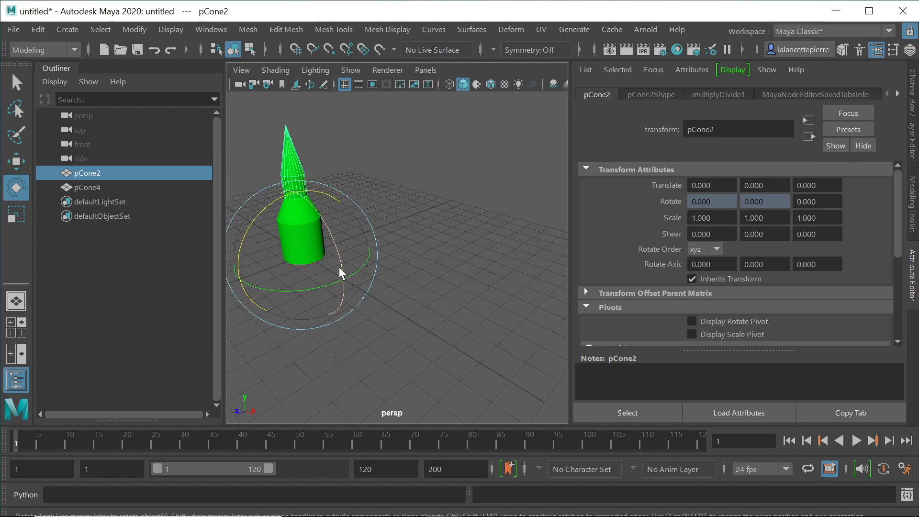
{"action": "left_click_drag", "start_coordinate": [333, 241], "coordinate": [329, 197]}
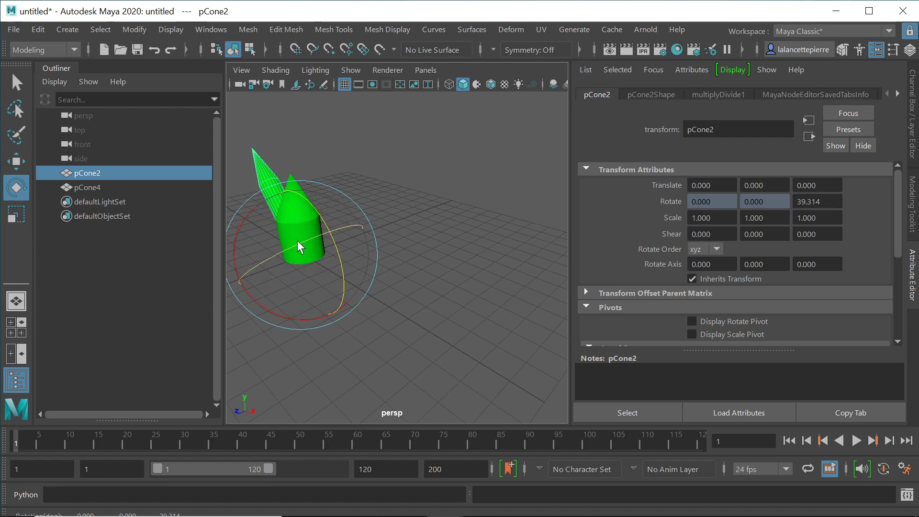
{"action": "mouse_move", "coordinate": [243, 220]}
{"action": "left_mouse_down"}
{"action": "mouse_move", "coordinate": [248, 197]}
{"action": "mouse_move", "coordinate": [243, 235]}
{"action": "left_mouse_up"}
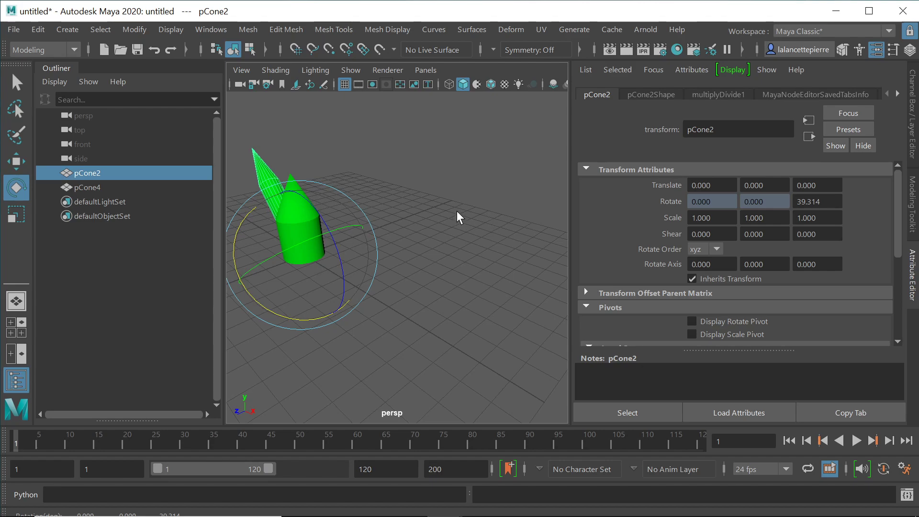
Step: Set pCone2's Rotate Z back from 39.314 to 0 and orbit to check both cones stand upright
{"action": "left_click", "coordinate": [828, 203]}
{"action": "key", "text": "ctrl+a"}
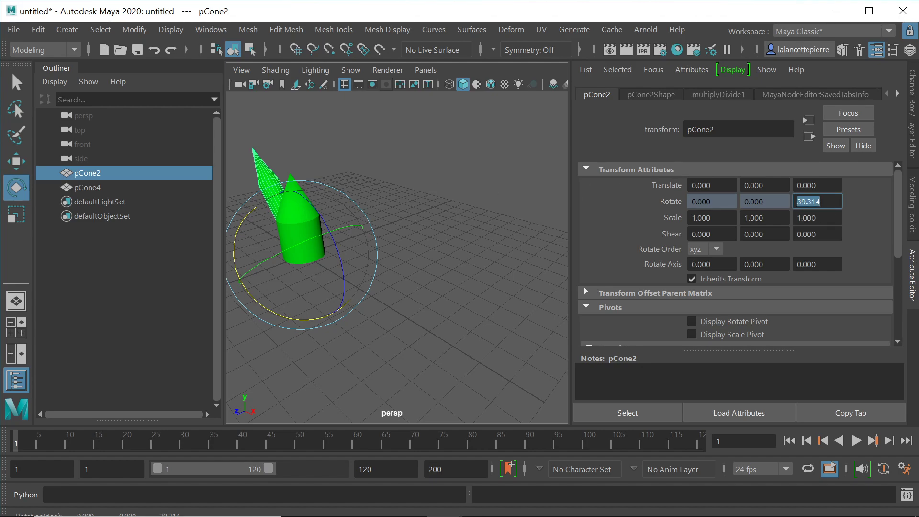
{"action": "type", "text": "0"}
{"action": "key", "text": "Return"}
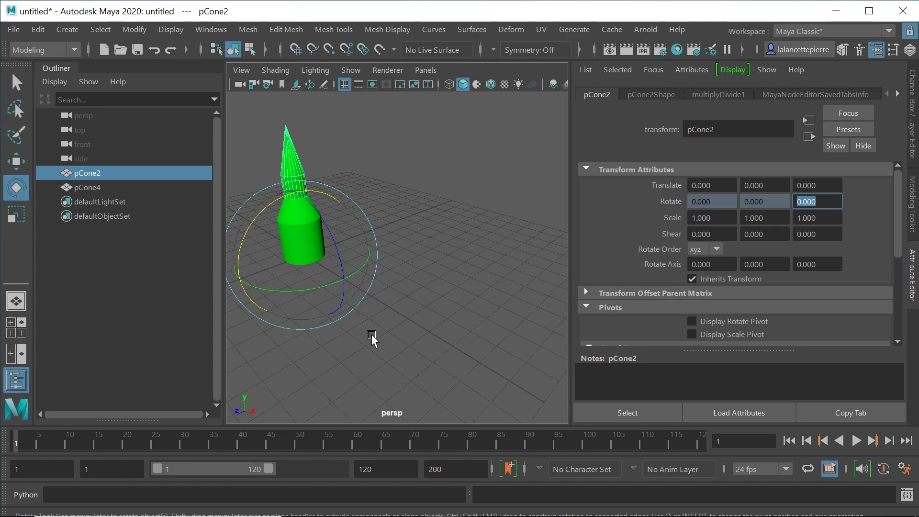
{"action": "left_click_drag", "start_coordinate": [322, 330], "coordinate": [436, 318], "text": "alt"}
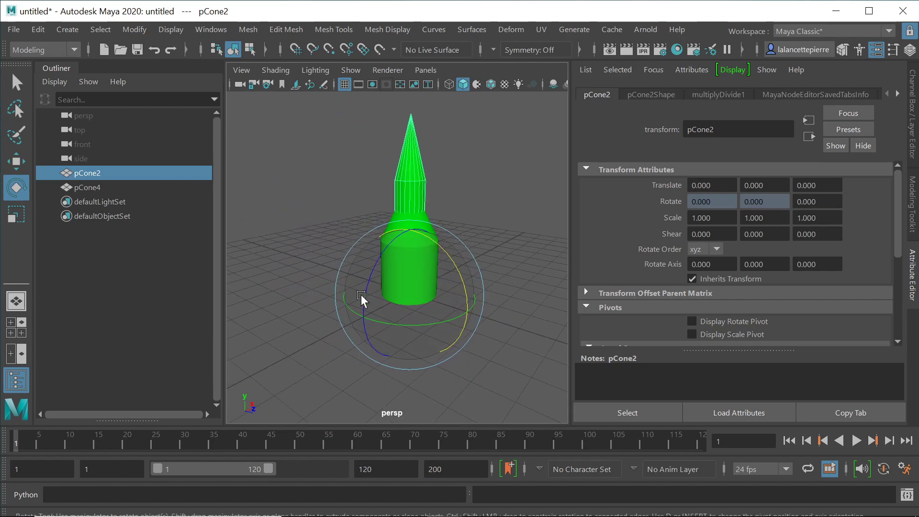
Step: Create a locator (locator1) via Create > Locator
{"action": "left_click", "coordinate": [66, 28]}
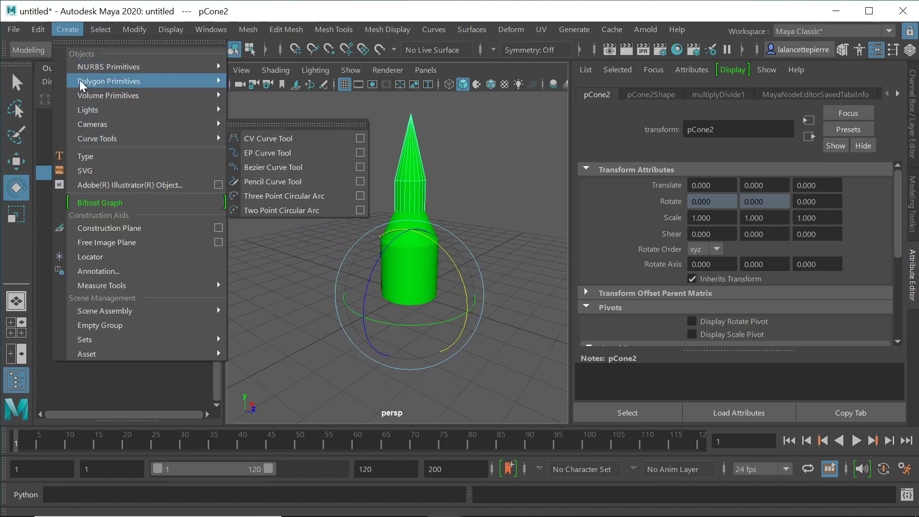
{"action": "mouse_move", "coordinate": [87, 68]}
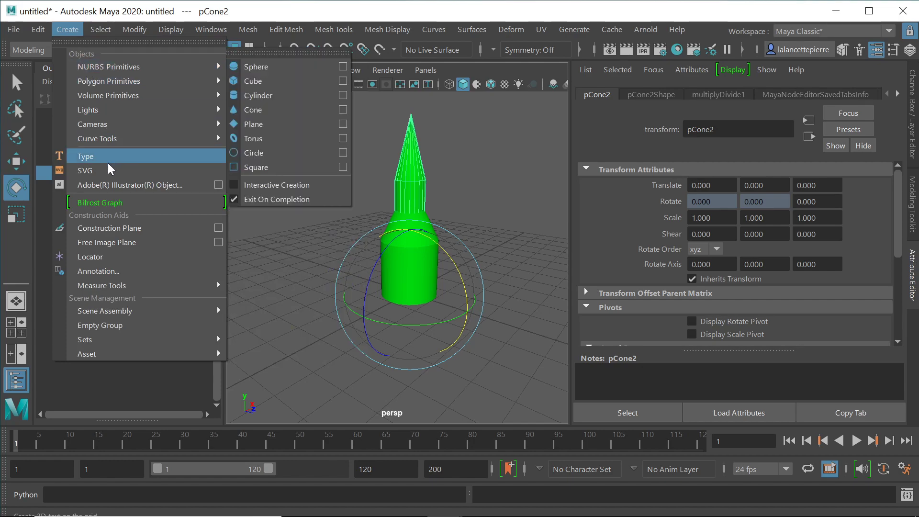
{"action": "left_click", "coordinate": [91, 259]}
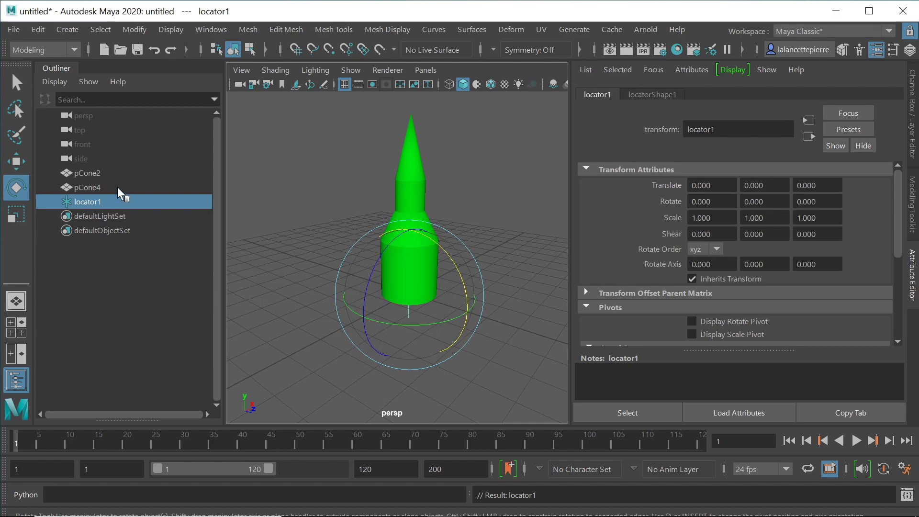
Step: Parent pCone2 under locator1, test-rotate the locator, and undo the rotations
{"action": "left_click", "coordinate": [91, 185]}
{"action": "left_click", "coordinate": [94, 174]}
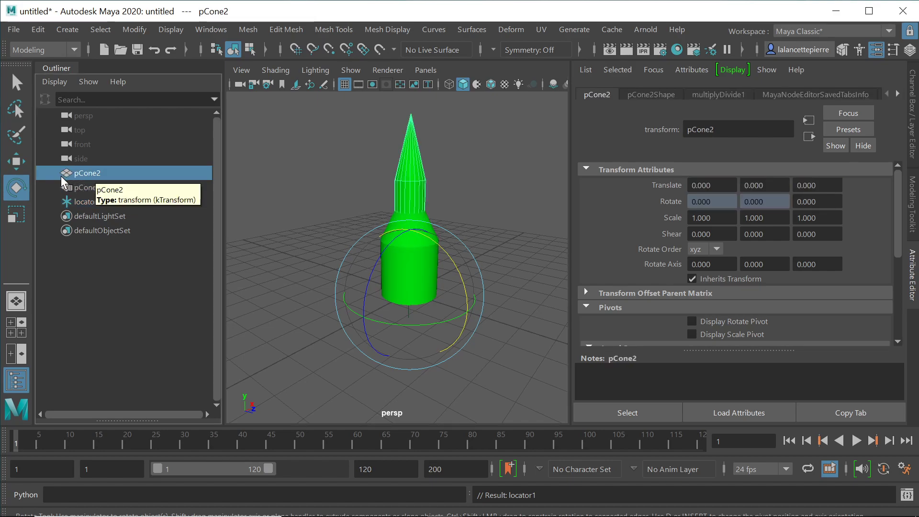
{"action": "middle_click_drag", "start_coordinate": [84, 173], "coordinate": [86, 201]}
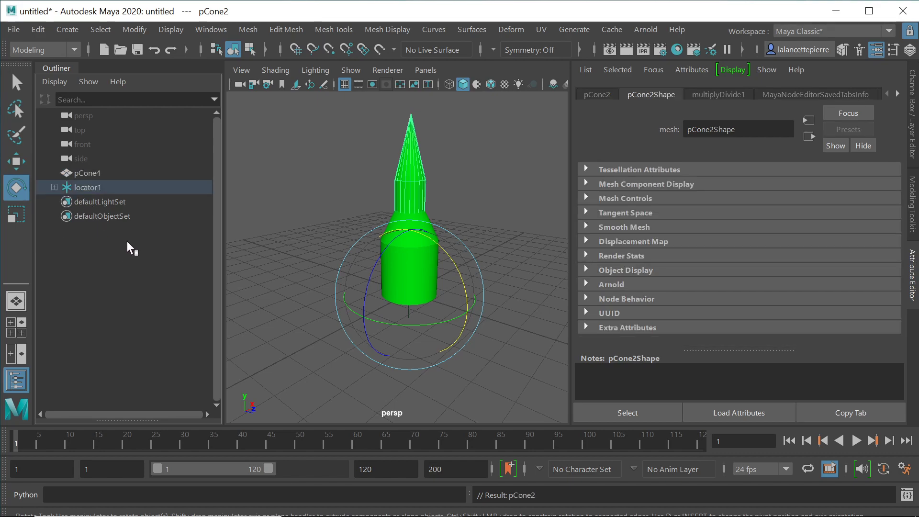
{"action": "left_click", "coordinate": [93, 188]}
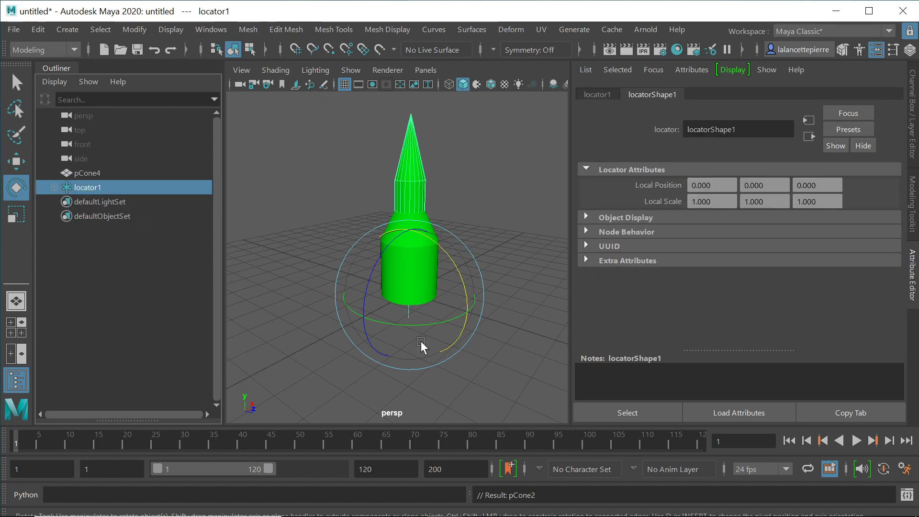
{"action": "left_click_drag", "start_coordinate": [454, 265], "coordinate": [450, 315]}
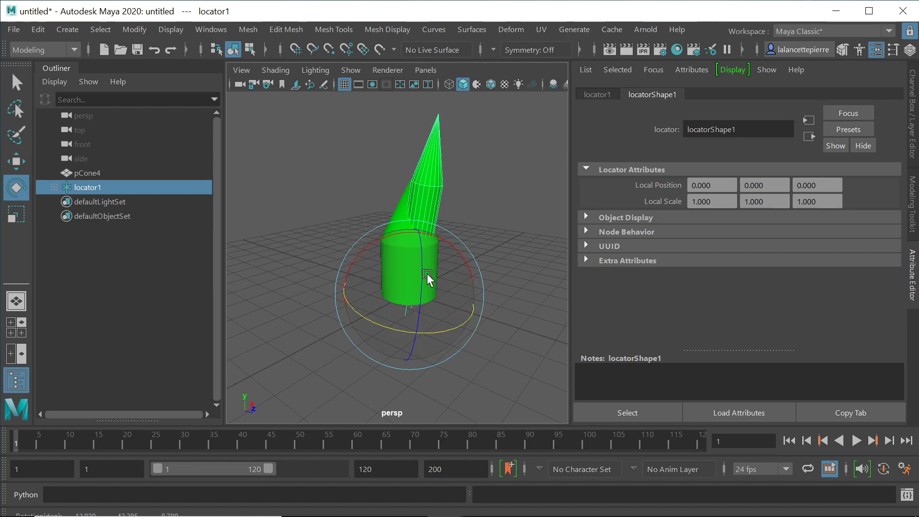
{"action": "left_click_drag", "start_coordinate": [423, 269], "coordinate": [416, 289]}
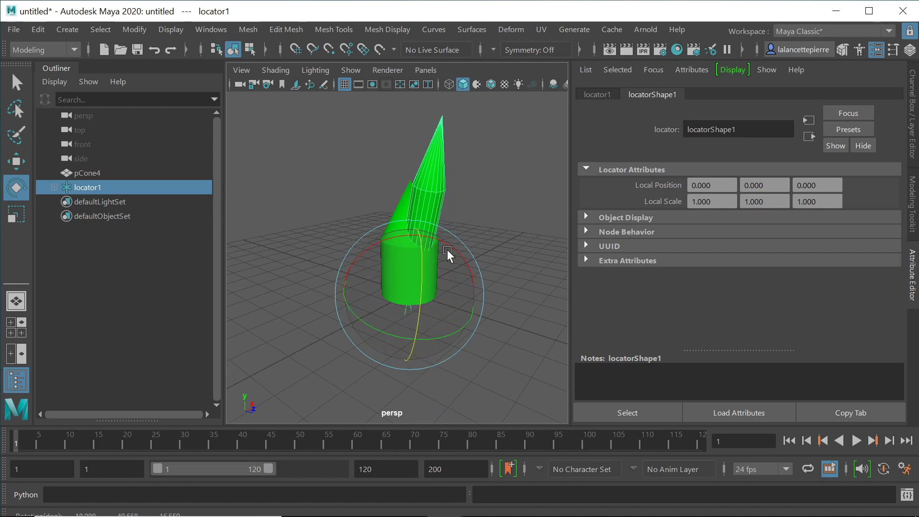
{"action": "key", "text": "ctrl+z"}
{"action": "key", "text": "ctrl+z"}
{"action": "key", "text": "ctrl+z"}
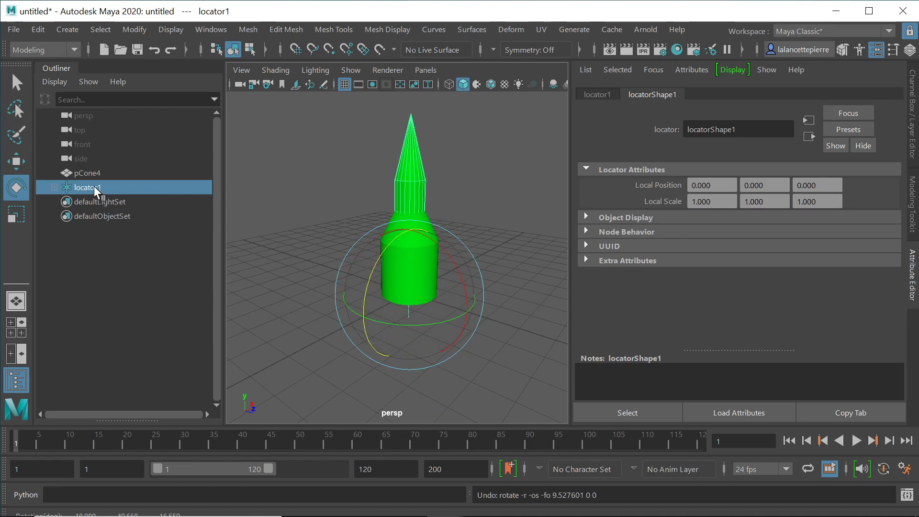
Step: Parent pCone4 under locator1 in the Outliner and expand locator1 to confirm both children
{"action": "left_click", "coordinate": [102, 173]}
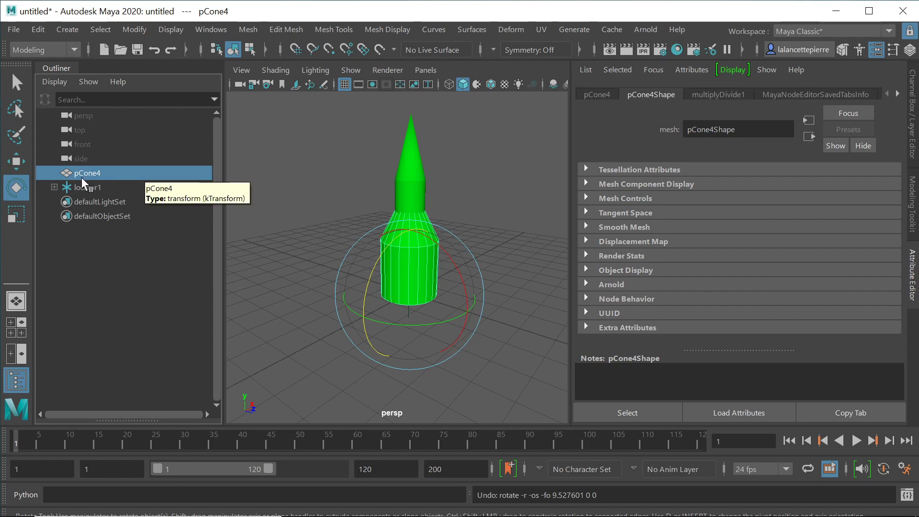
{"action": "middle_click_drag", "start_coordinate": [93, 171], "coordinate": [97, 188]}
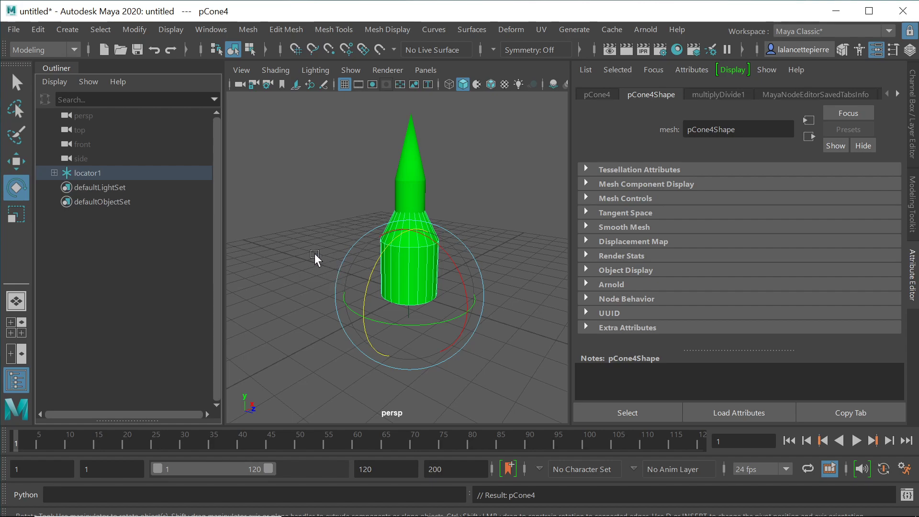
{"action": "left_click", "coordinate": [54, 173]}
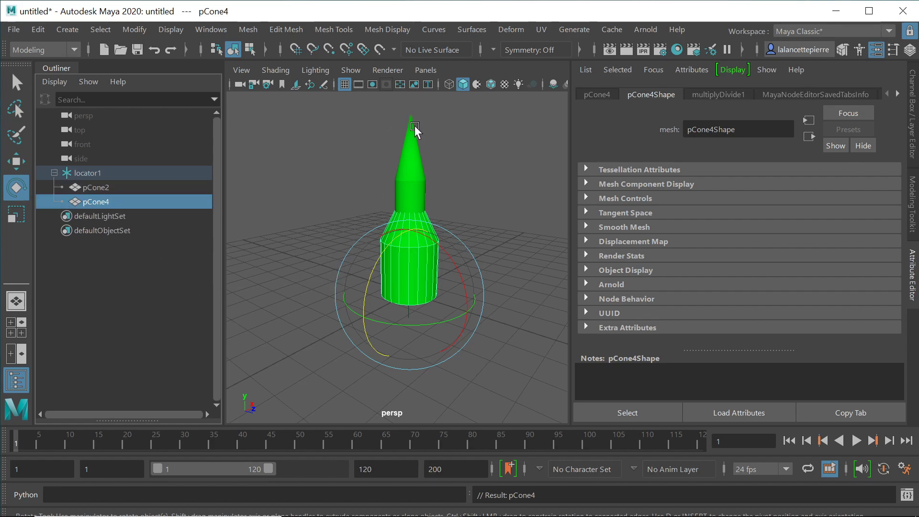
{"action": "left_click", "coordinate": [97, 173]}
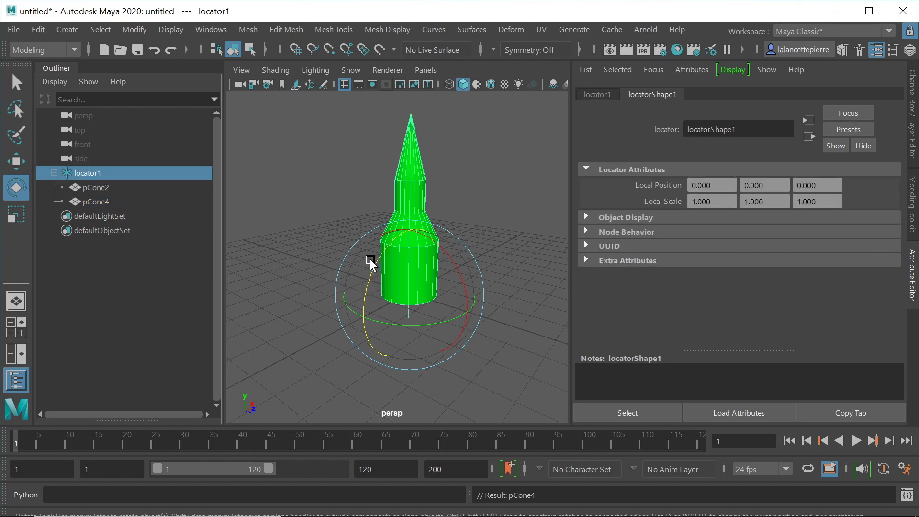
Step: Swing the whole rig around locator1 on two axes, then return it upright
{"action": "left_click_drag", "start_coordinate": [379, 263], "coordinate": [381, 282]}
{"action": "left_click_drag", "start_coordinate": [424, 259], "coordinate": [456, 271]}
{"action": "left_click_drag", "start_coordinate": [344, 281], "coordinate": [457, 338]}
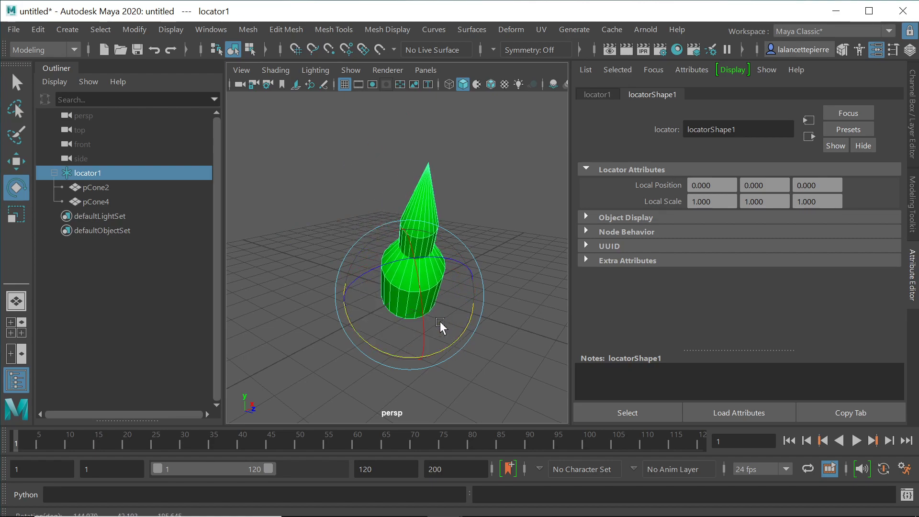
{"action": "left_click_drag", "start_coordinate": [422, 314], "coordinate": [382, 266]}
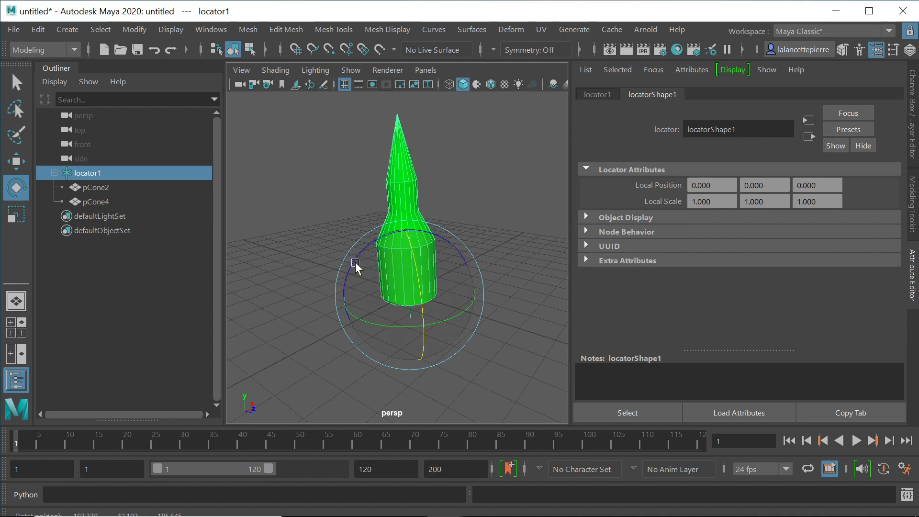
Step: Rotate pCone2 so the linked upper cone swings far out to the side
{"action": "left_click", "coordinate": [102, 197]}
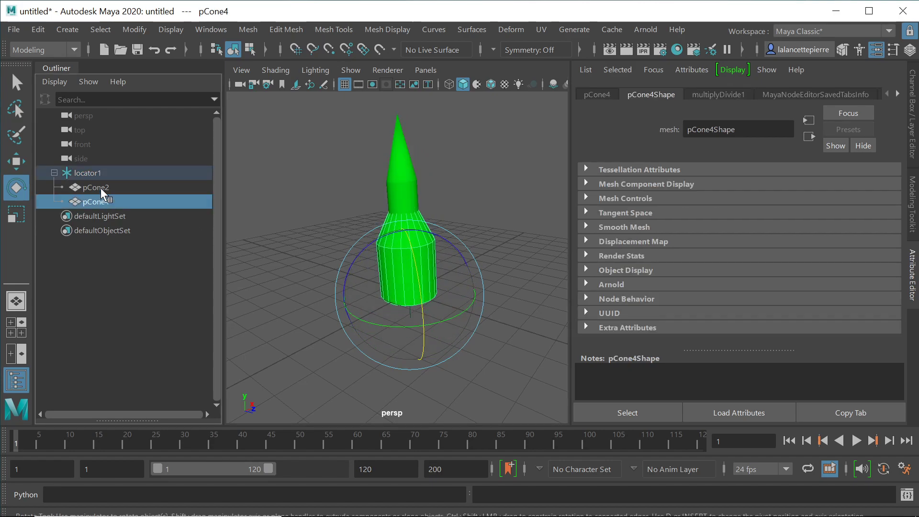
{"action": "left_click", "coordinate": [101, 188]}
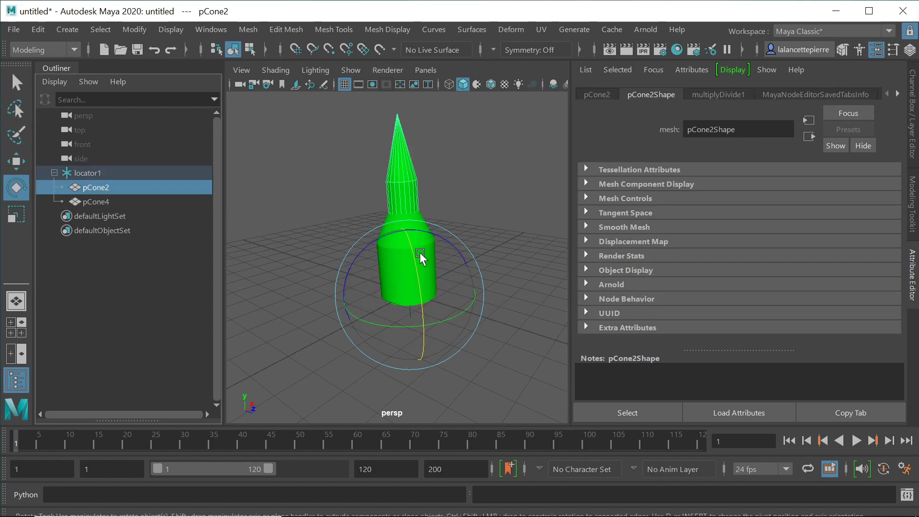
{"action": "left_click_drag", "start_coordinate": [421, 229], "coordinate": [337, 238]}
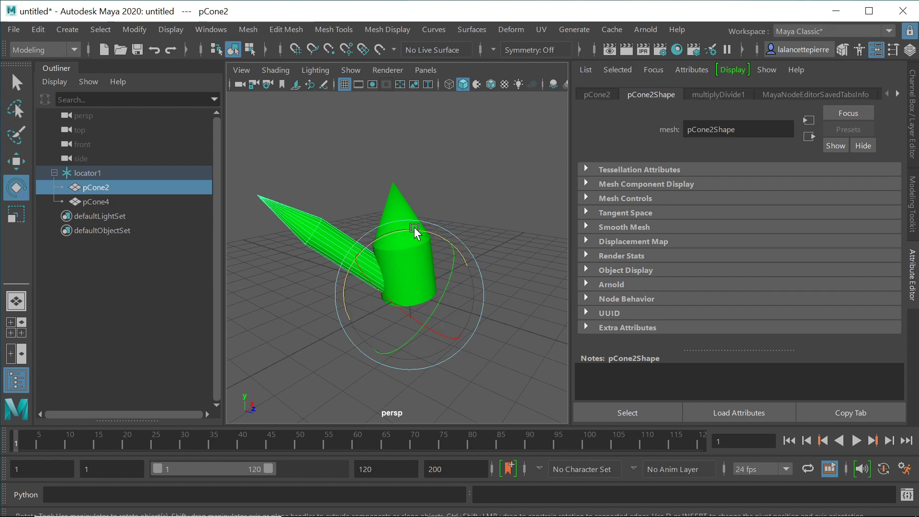
{"action": "left_click", "coordinate": [207, 31]}
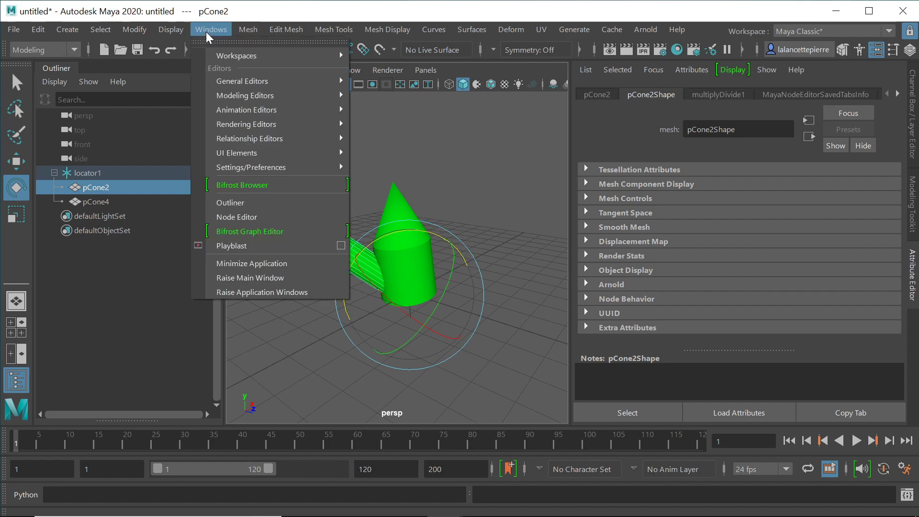
{"action": "left_click", "coordinate": [249, 218]}
{"action": "left_click_drag", "start_coordinate": [698, 307], "coordinate": [643, 41]}
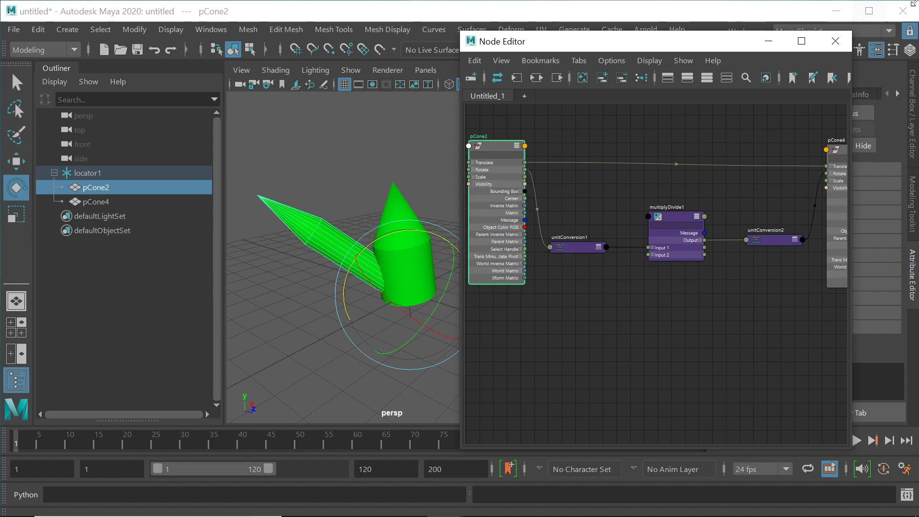
{"action": "left_click", "coordinate": [835, 41]}
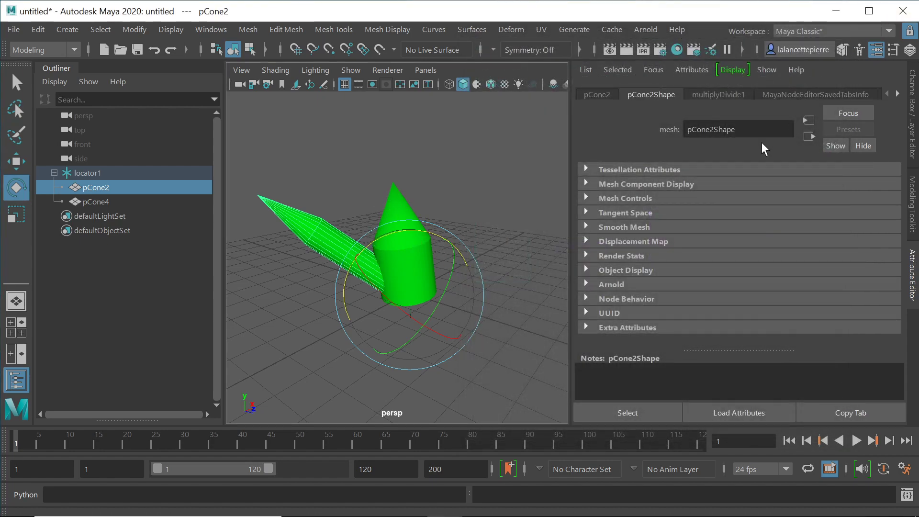
Step: Rotate locator1 to turn the whole rig to a new orientation
{"action": "left_click", "coordinate": [84, 172]}
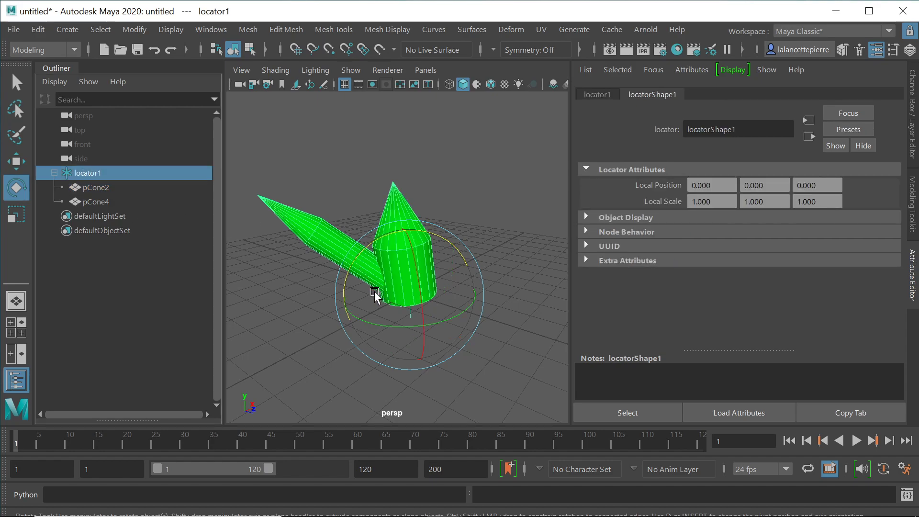
{"action": "left_click_drag", "start_coordinate": [429, 316], "coordinate": [378, 188]}
{"action": "left_click_drag", "start_coordinate": [421, 300], "coordinate": [421, 275]}
{"action": "left_click_drag", "start_coordinate": [364, 322], "coordinate": [548, 282]}
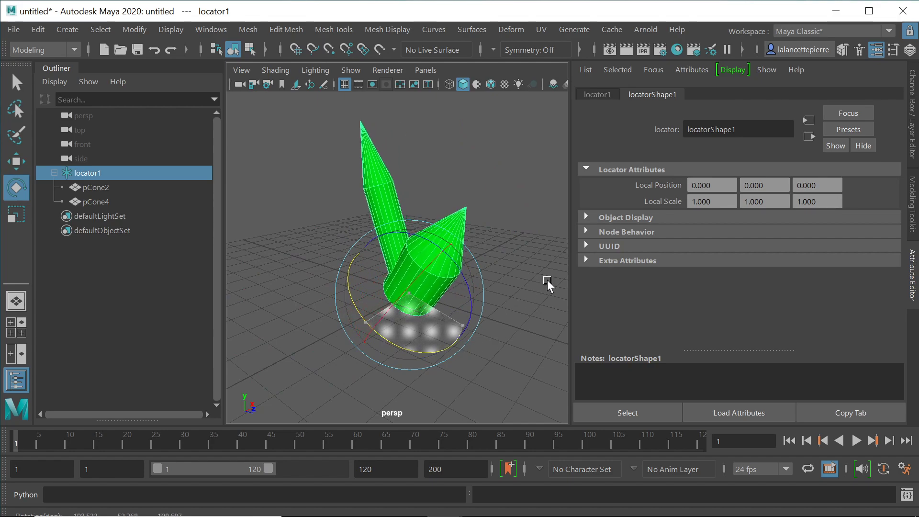
Step: Rotate pCone2 so the base cone points sideways and the upper cone tilts opposite
{"action": "left_click", "coordinate": [97, 184]}
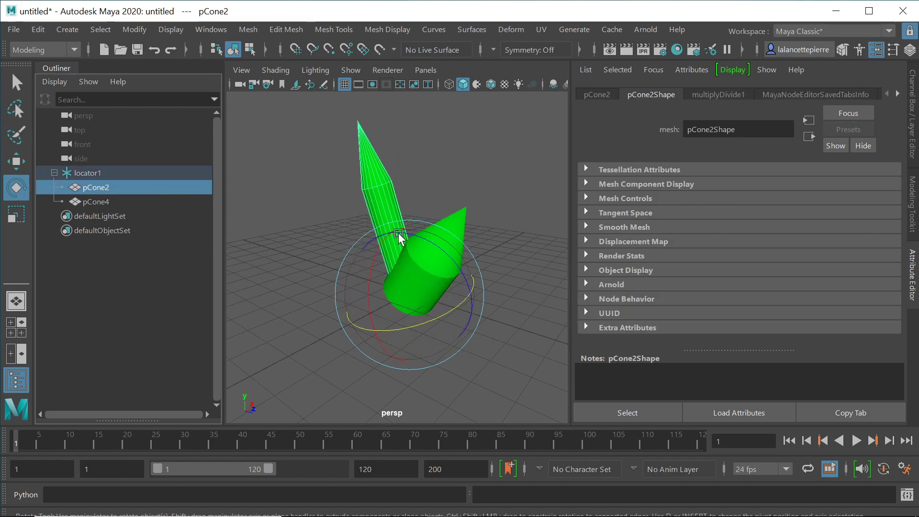
{"action": "left_click_drag", "start_coordinate": [412, 234], "coordinate": [344, 263]}
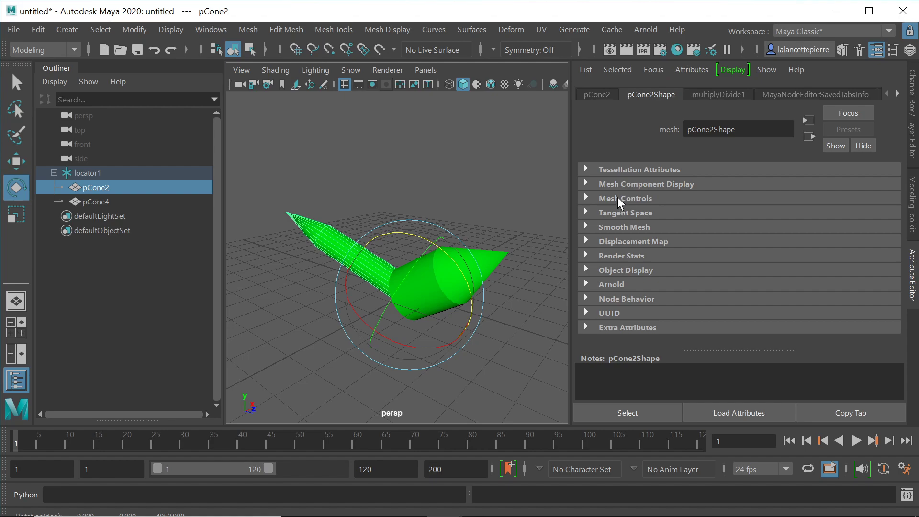
{"action": "key", "text": "alt+Tab"}
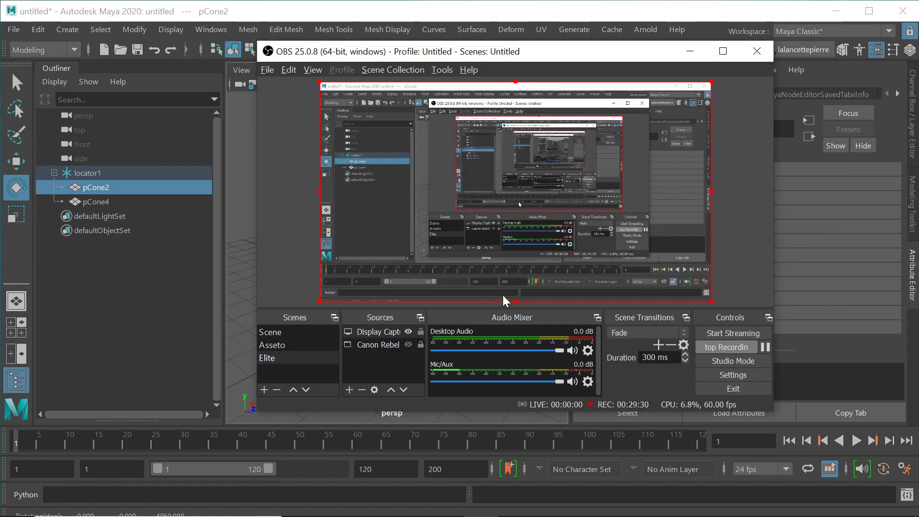